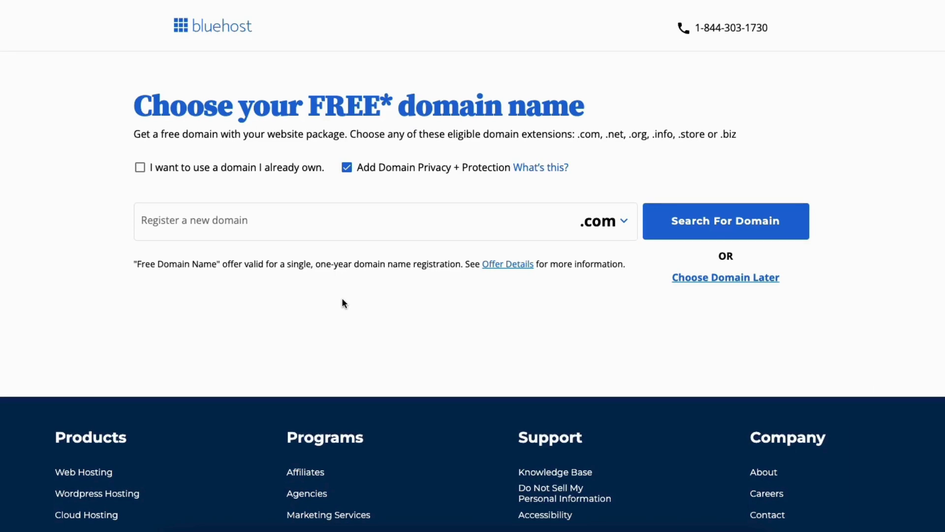
Step: Review the domain extensions offered for registering a new domain
left_click(248, 222)
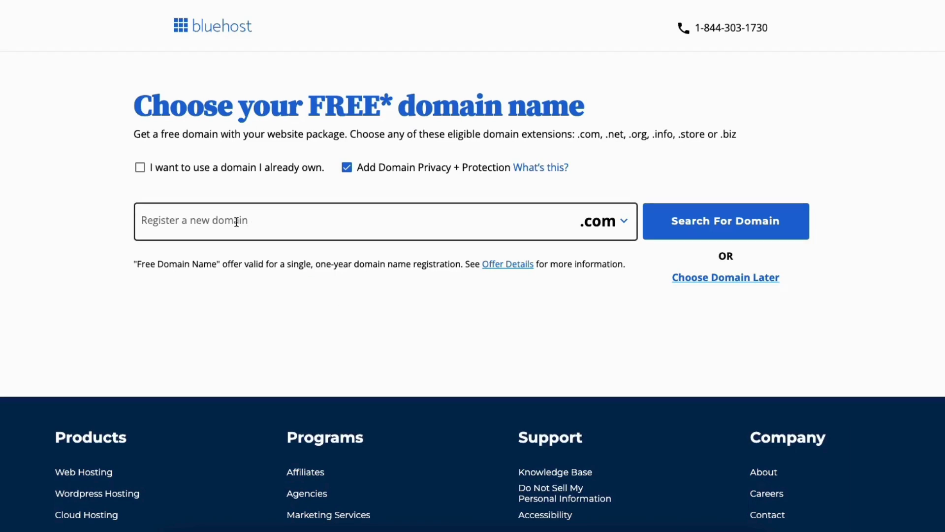
left_click(237, 221)
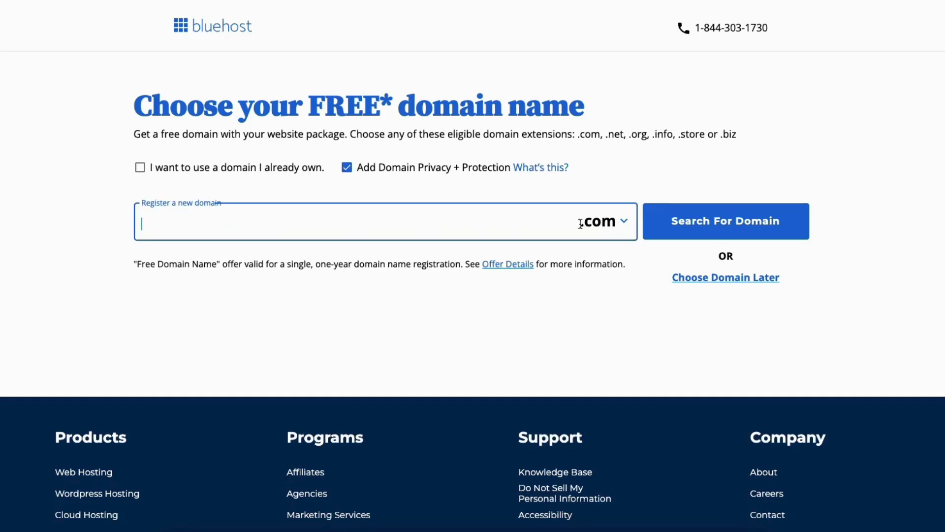
left_click(611, 230)
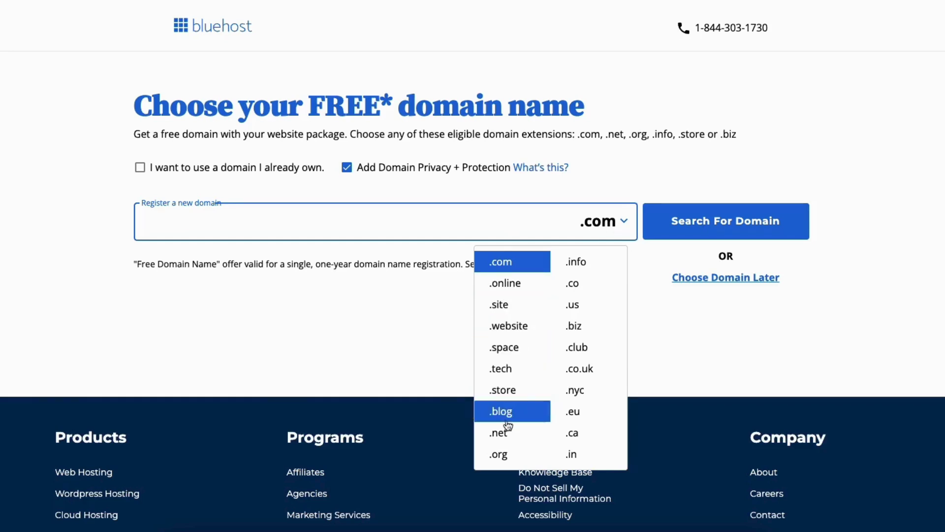
left_click(439, 308)
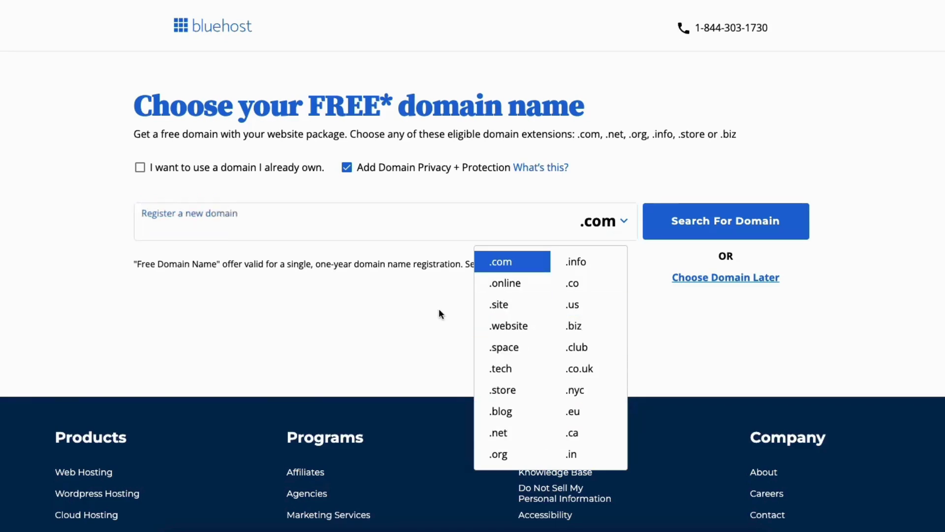
left_click(140, 169)
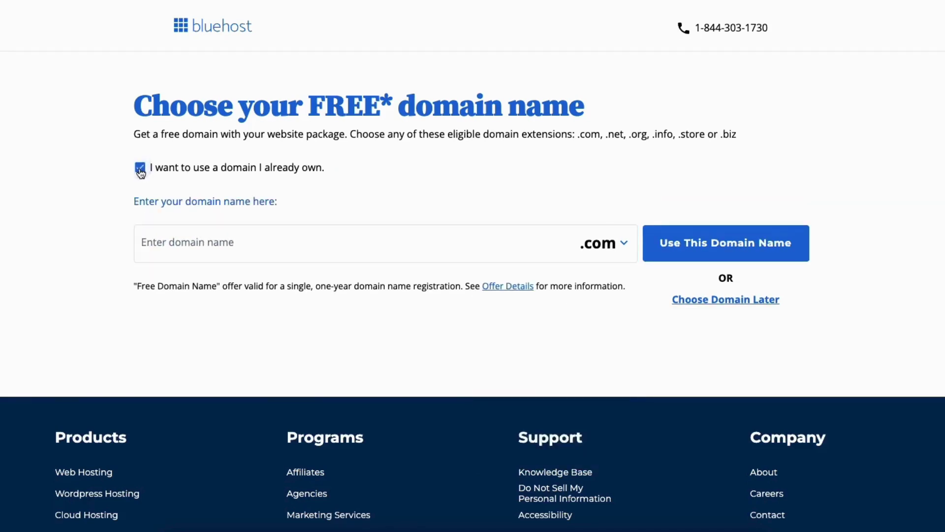
left_click(196, 243)
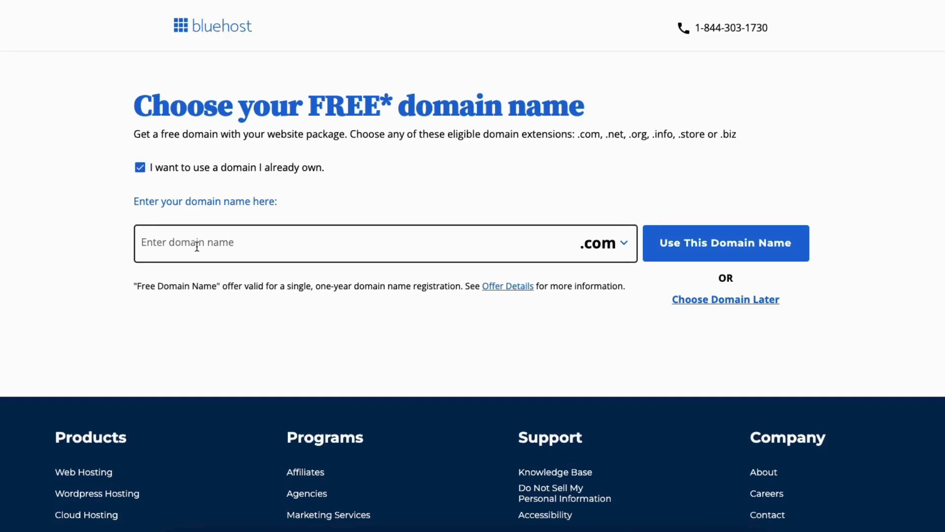
left_click(670, 251)
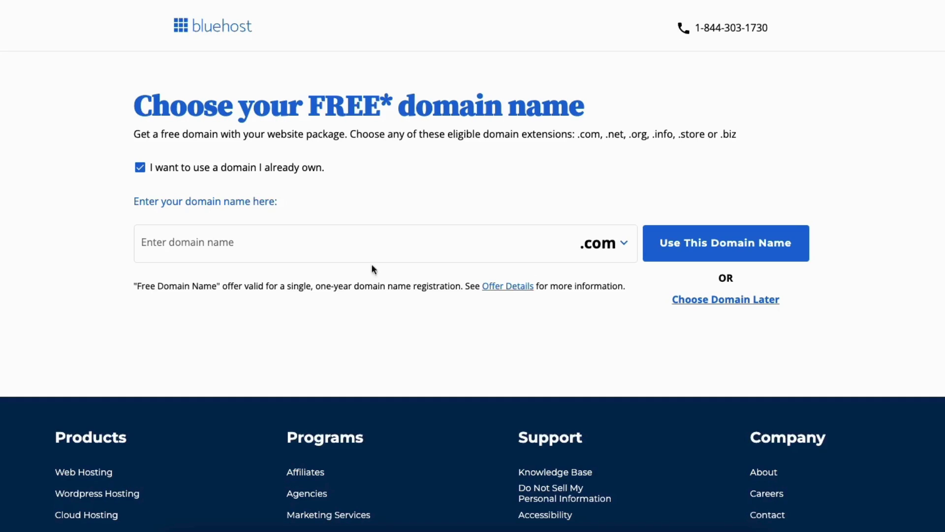
left_click(140, 168)
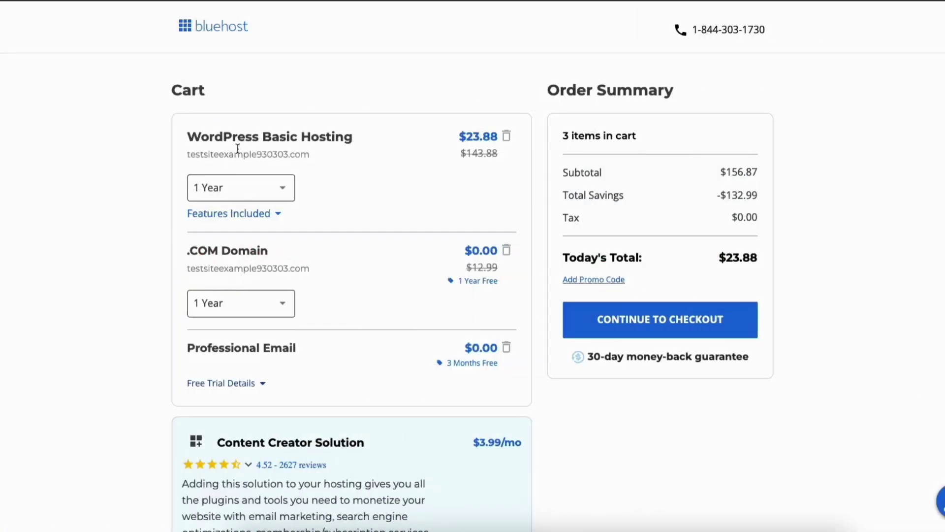
Step: Keep the 1 Year term for WordPress Basic Hosting in the cart and continue to checkout
left_click(260, 185)
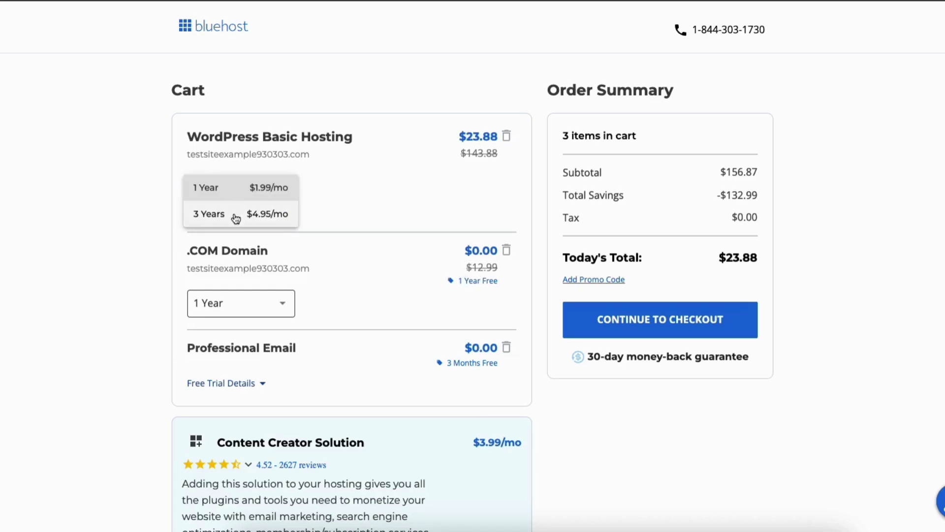
left_click(232, 195)
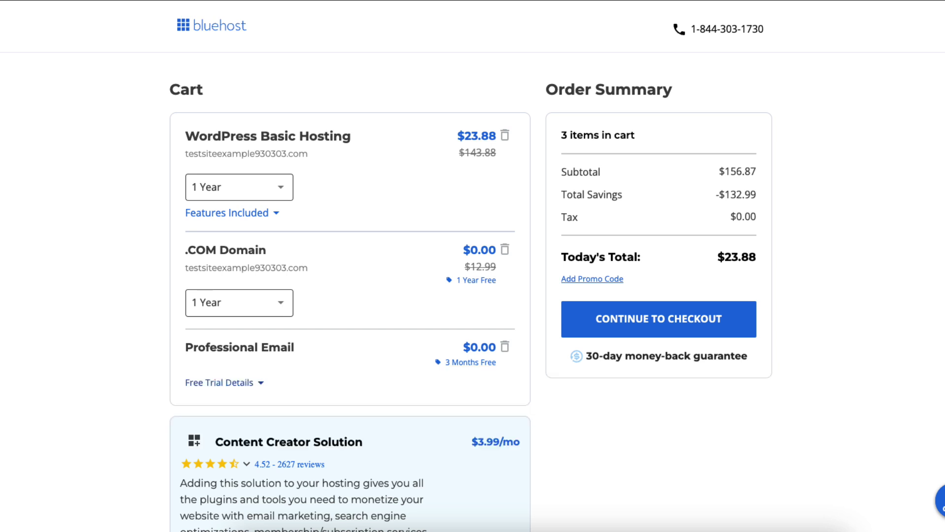
left_click(609, 321)
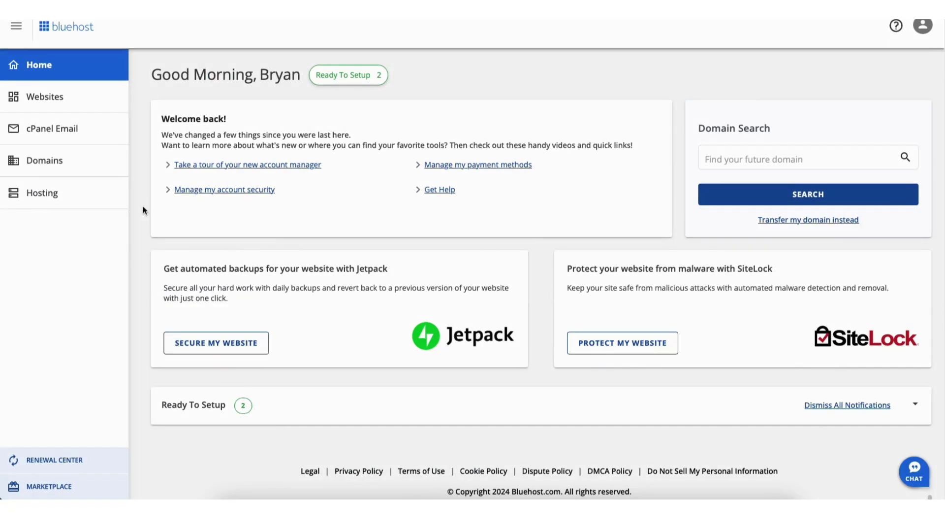
Step: Open the settings of the Welcome site from the account's list of websites
left_click(50, 101)
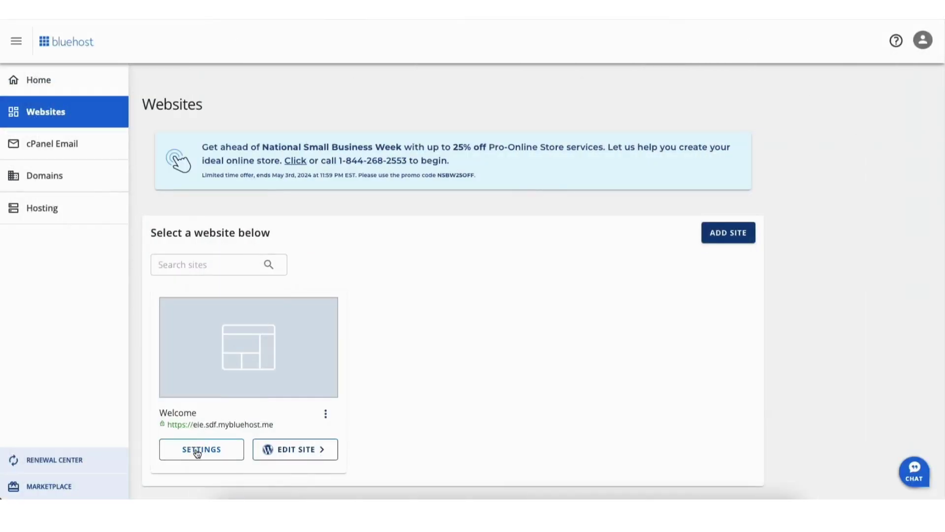
left_click(197, 451)
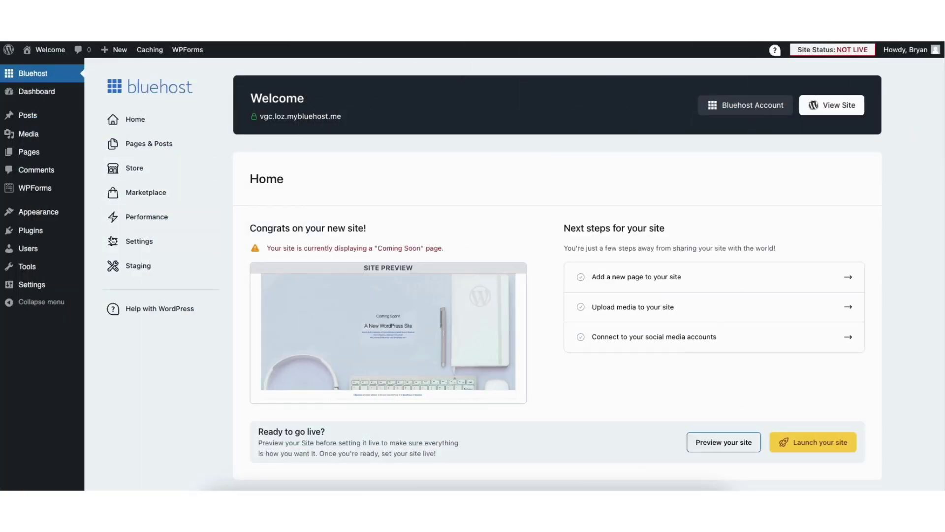
mouse_move(31, 289)
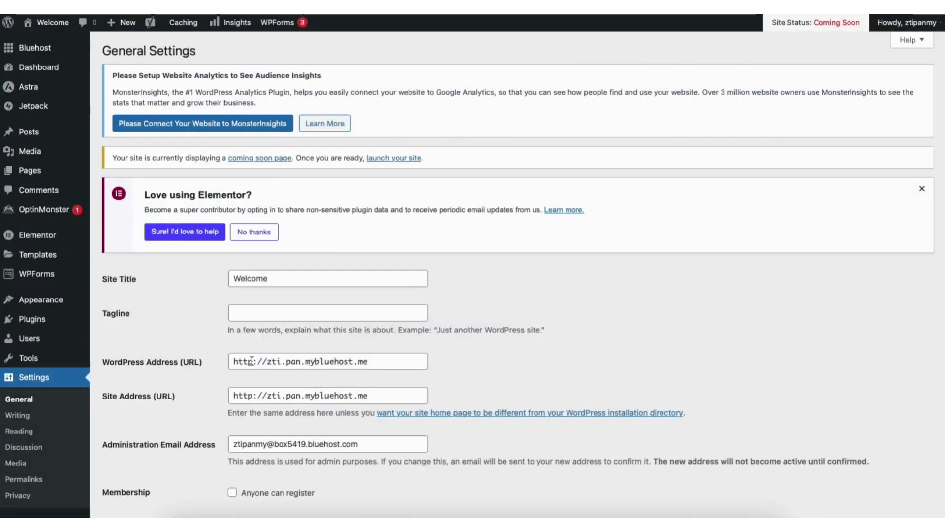
left_click(252, 364)
type("s")
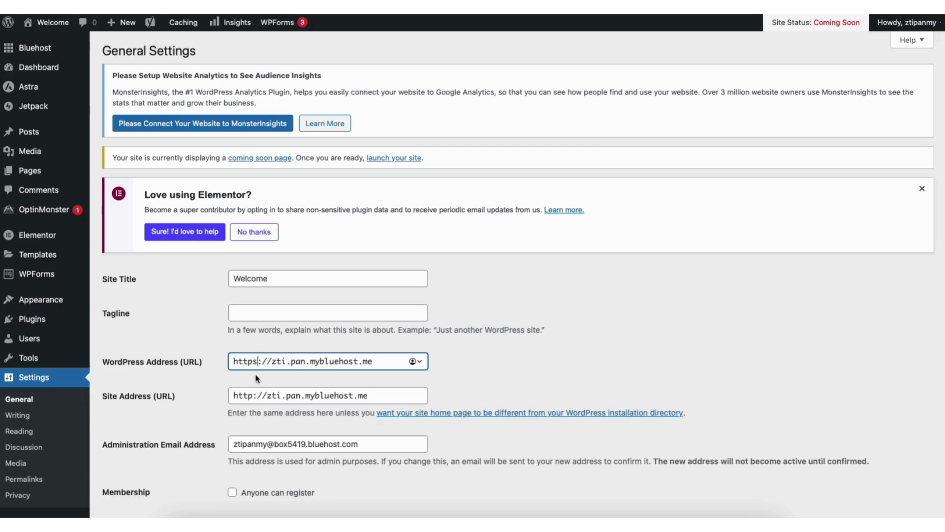
left_click(255, 396)
type("s")
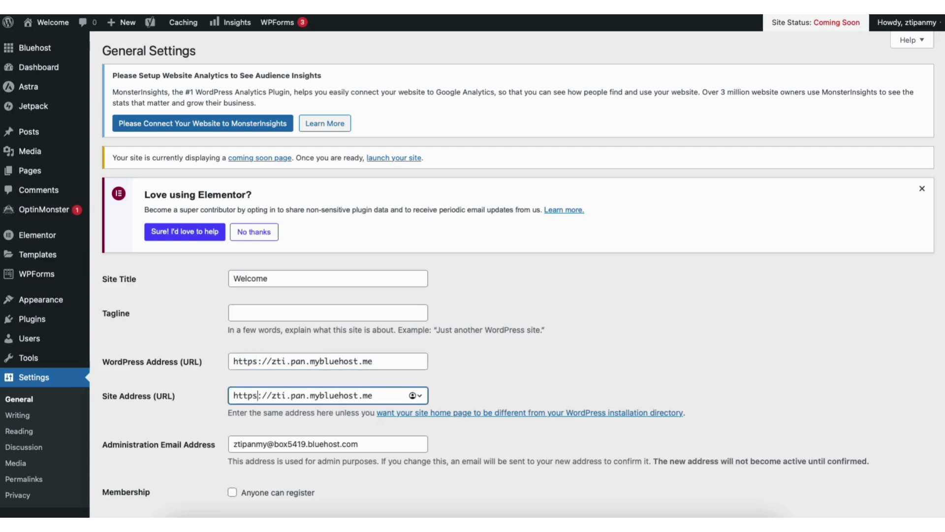
scroll(926, 345, "down", 15)
scroll(936, 488, "down", 1)
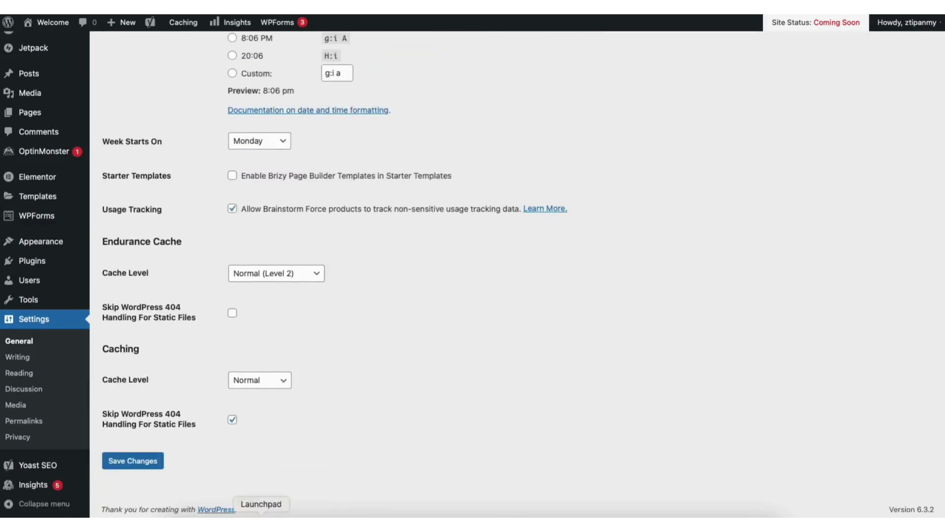
left_click(147, 454)
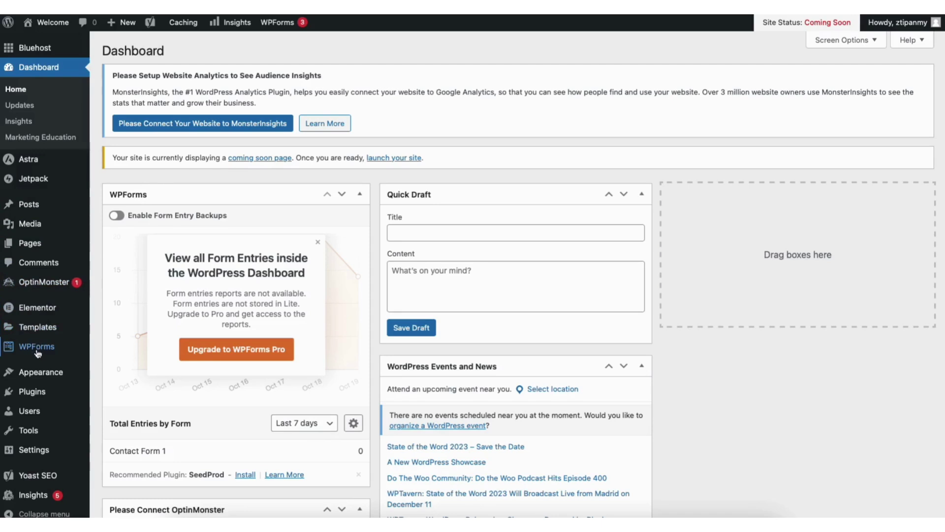
Step: Go to the site's themes, open the catalogue for adding a new theme and browse the popular themes
mouse_move(42, 375)
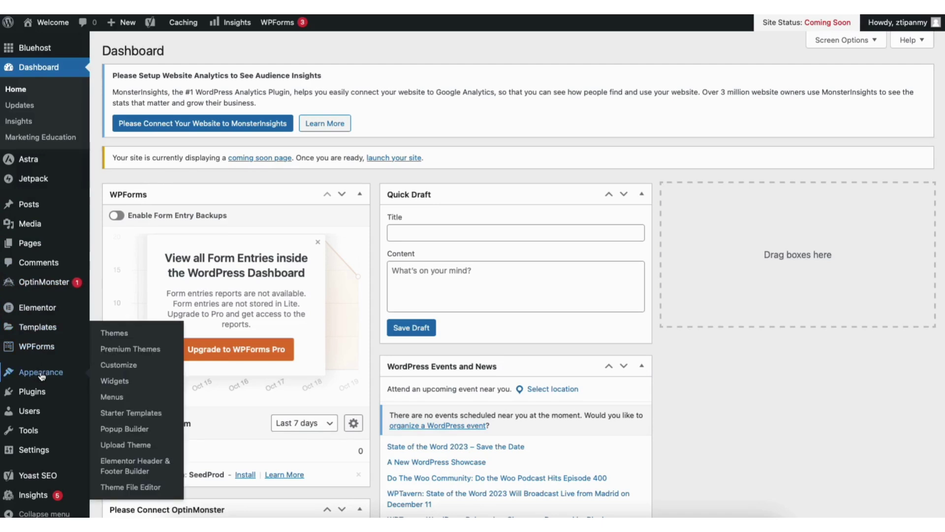
left_click(116, 333)
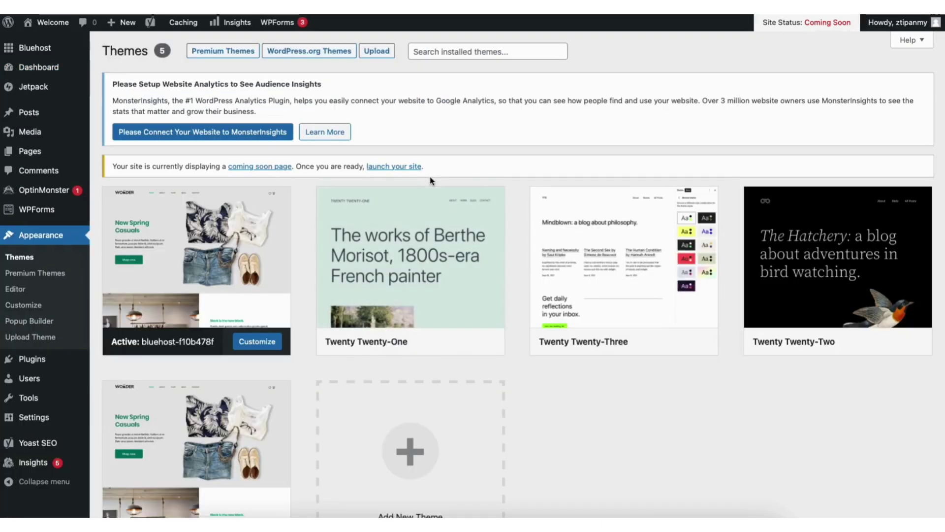
left_click_drag(943, 142, 942, 226)
left_click(394, 379)
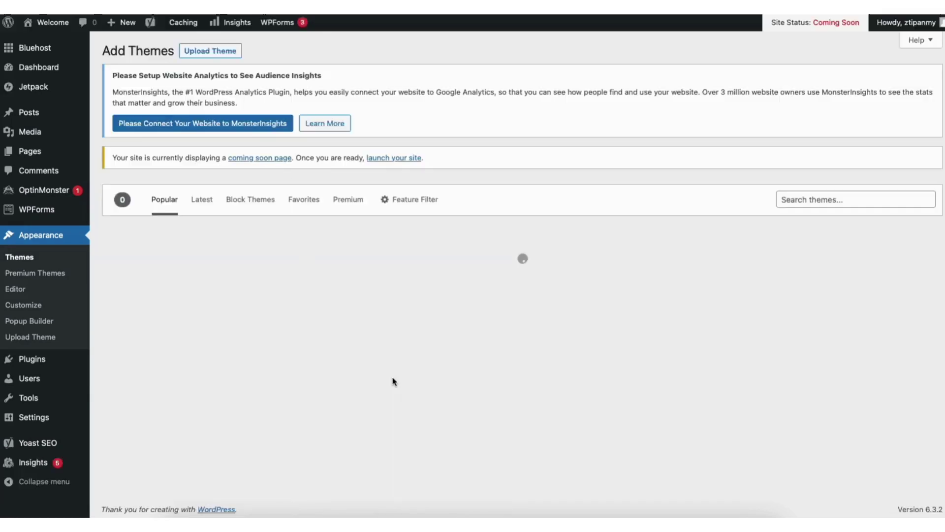
scroll(518, 275, "down", 9)
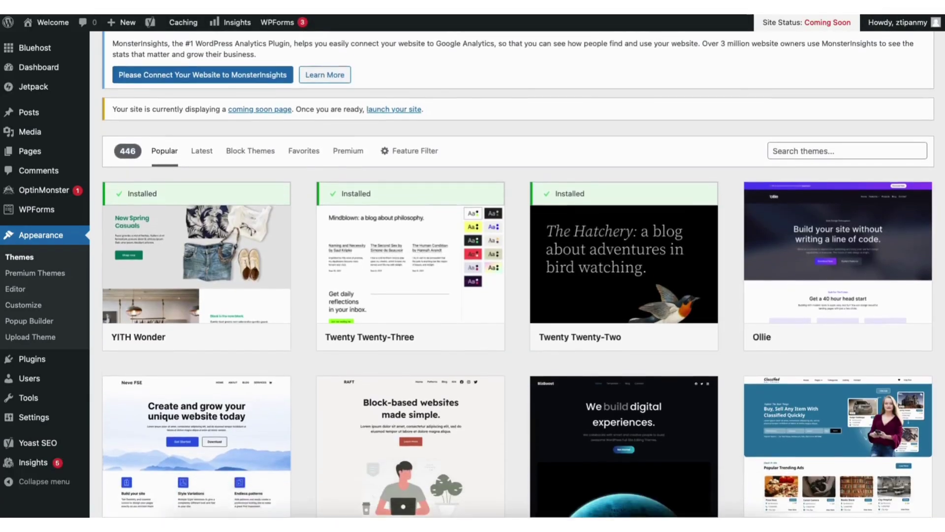
scroll(517, 275, "down", 7)
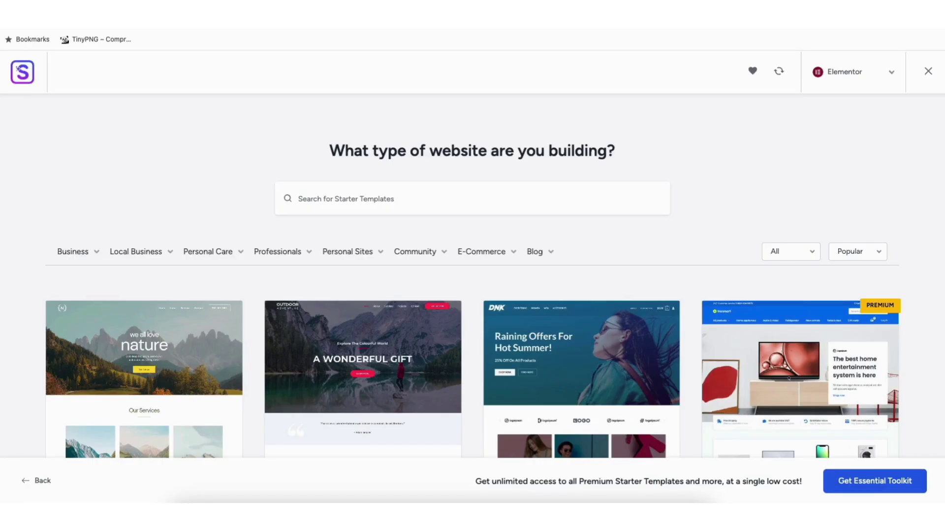
Step: Browse the starter templates available for Elementor
scroll(473, 275, "down", 6)
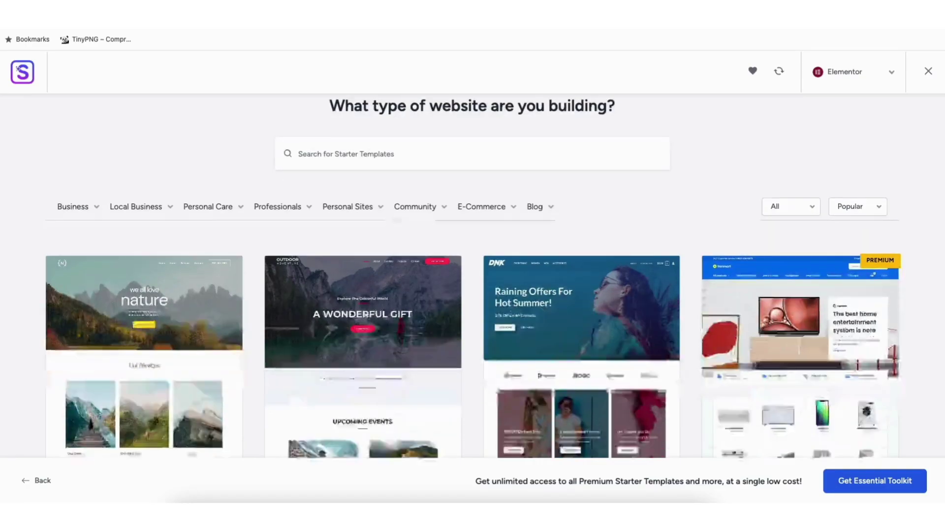
scroll(473, 275, "down", 6)
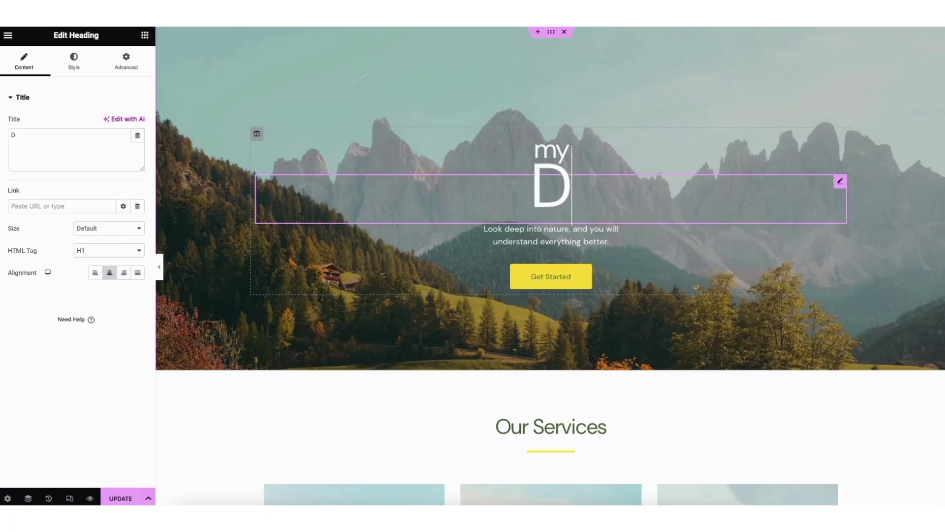
Step: Enter DEMO WEB as the hero heading and place a Text Editor widget below the Graphic Design description
type("EMO WEB")
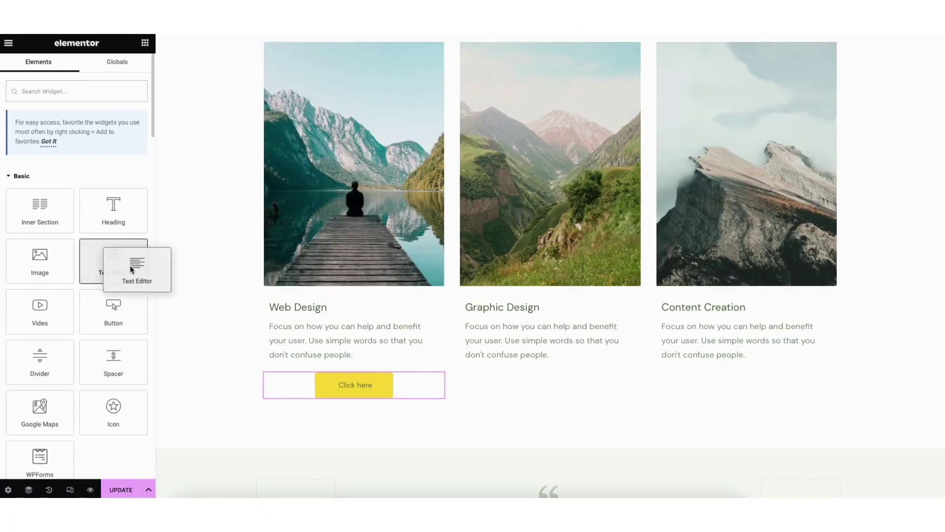
left_click_drag(137, 261, 520, 362)
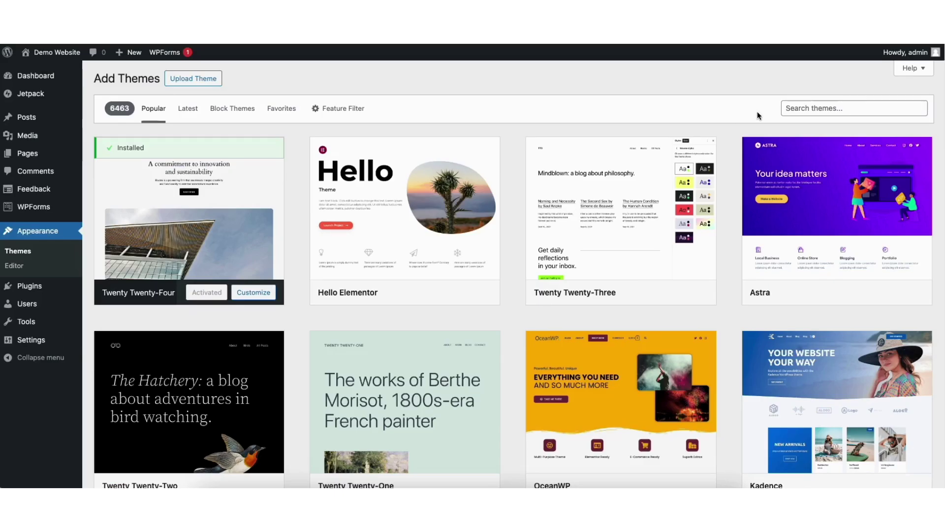
Step: Search the theme catalogue for astra, then install and activate the Astra theme
left_click(803, 107)
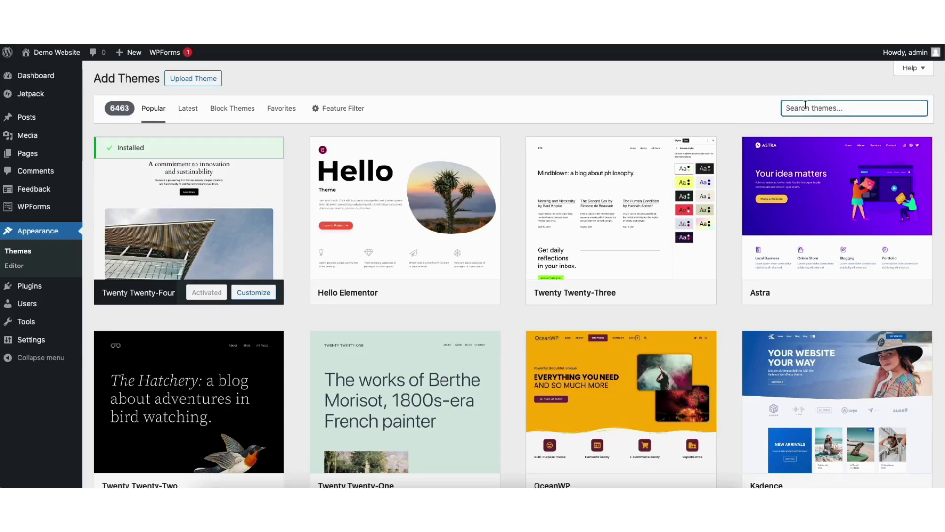
type("astra")
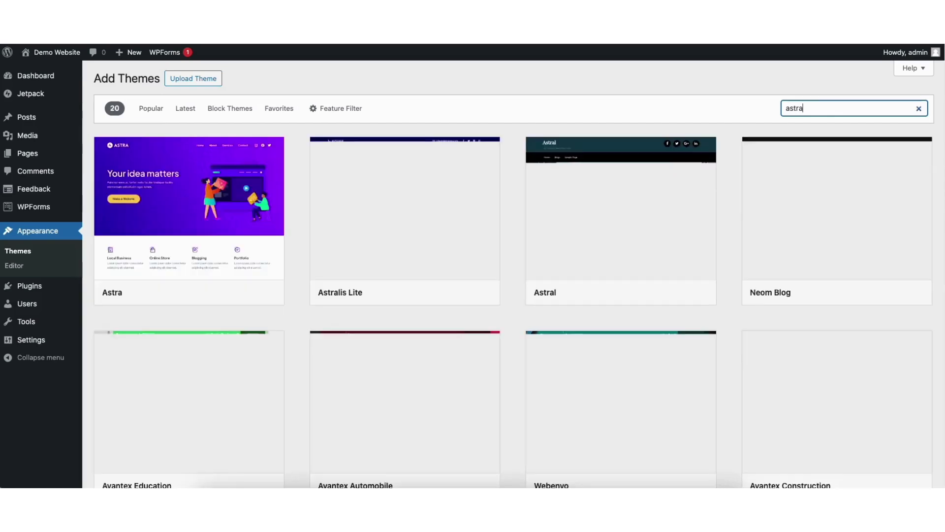
mouse_move(169, 216)
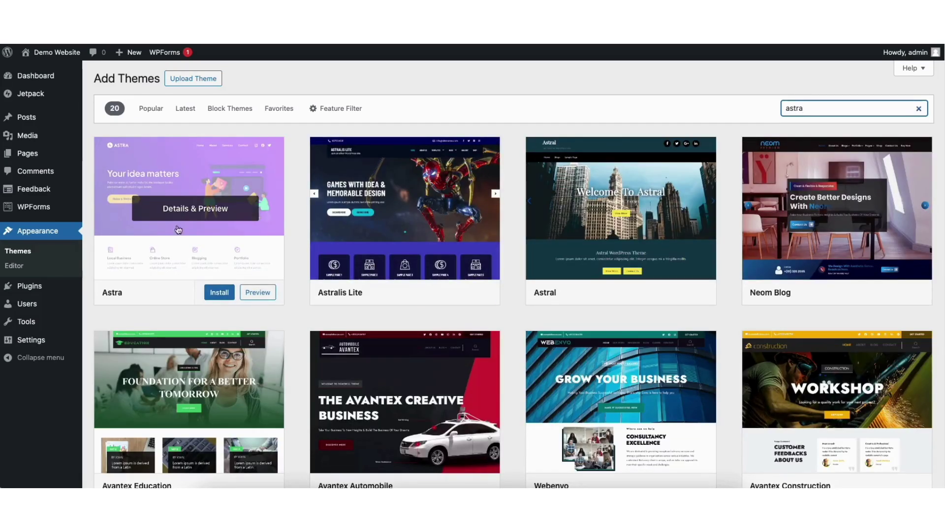
left_click(218, 292)
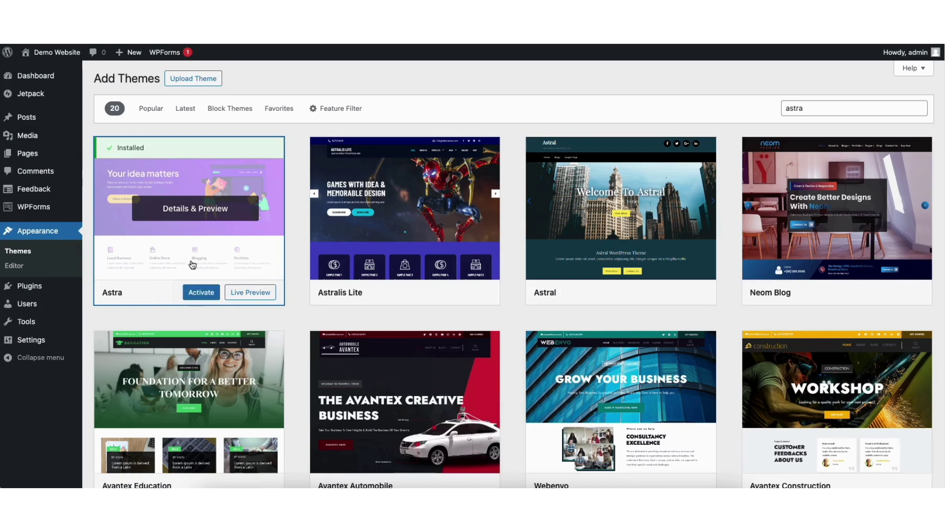
left_click(200, 293)
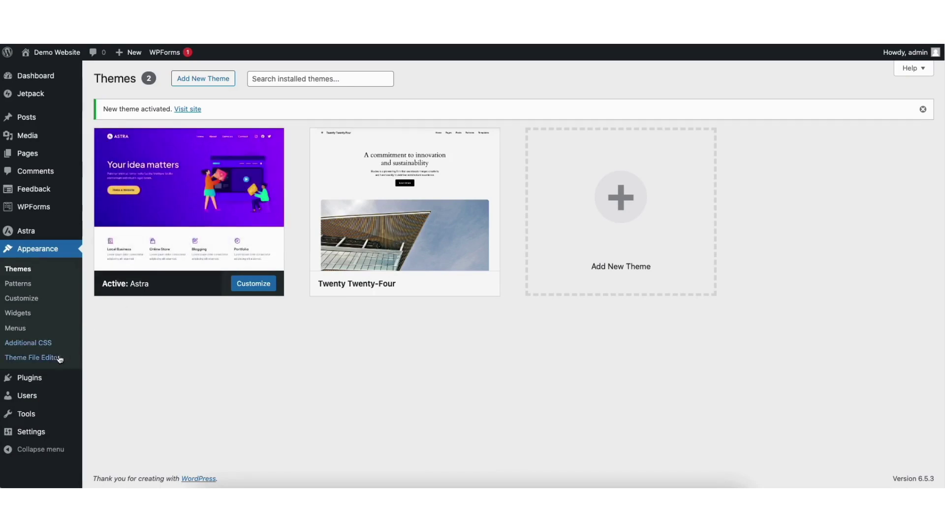
Step: Search the plugin catalogue for starter templates, then install and activate the Starter Templates plugin by Brainstorm Force
mouse_move(27, 379)
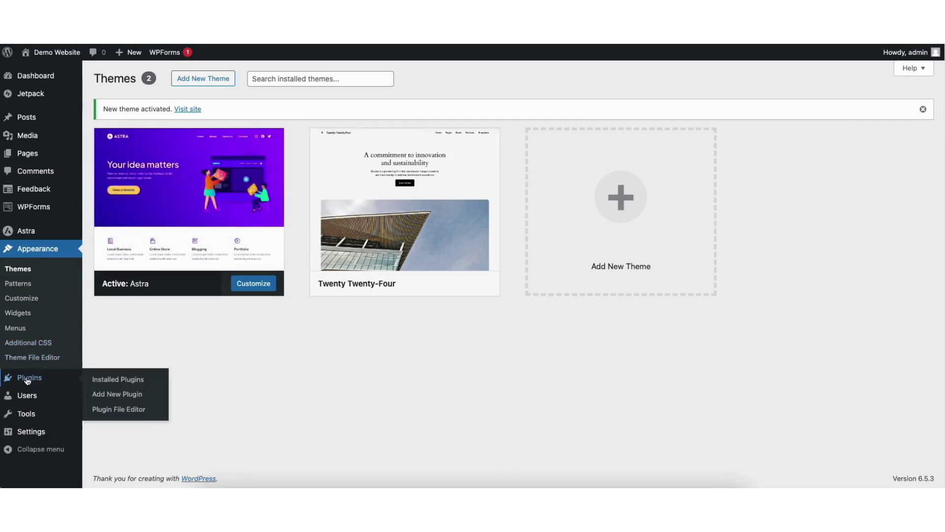
left_click(121, 395)
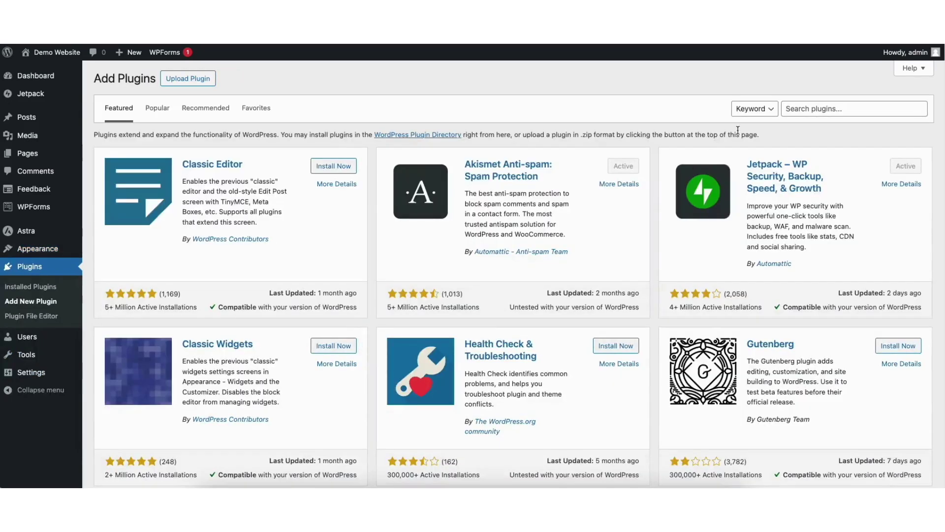
left_click(816, 108)
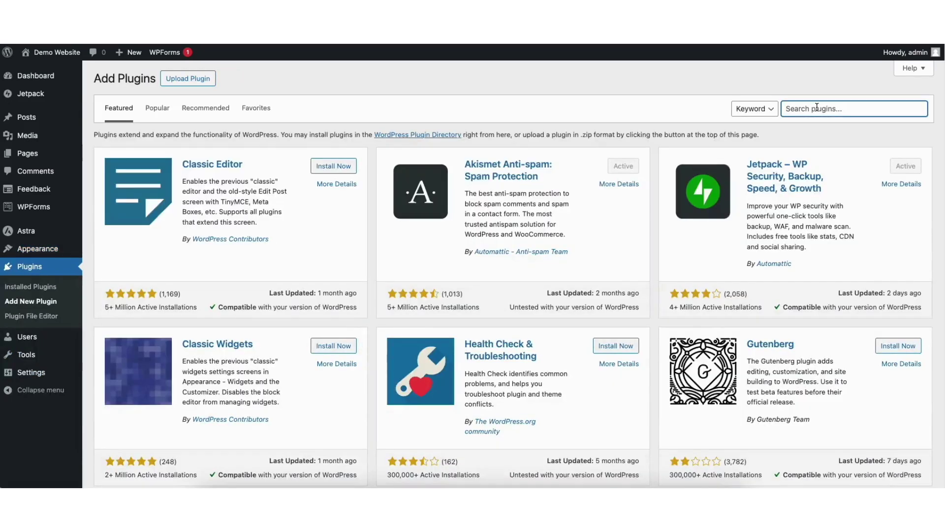
type("starter templates")
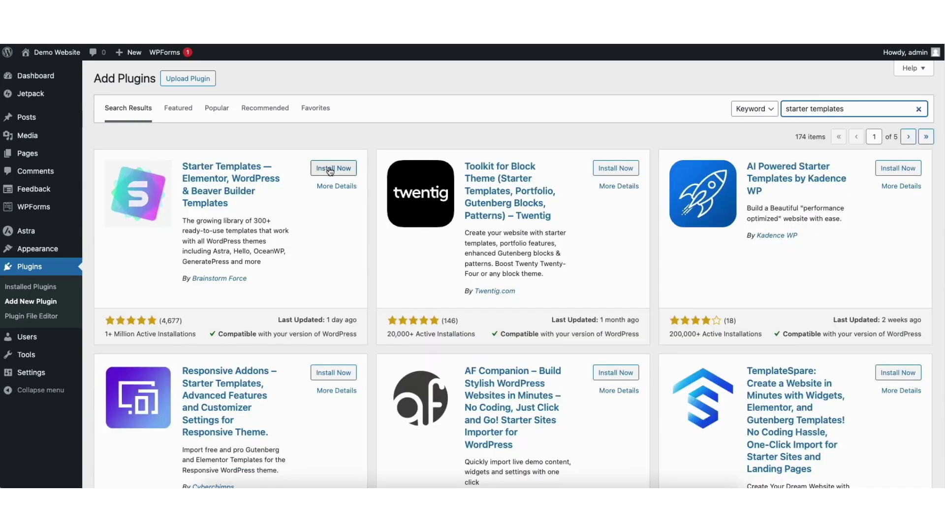
left_click(330, 169)
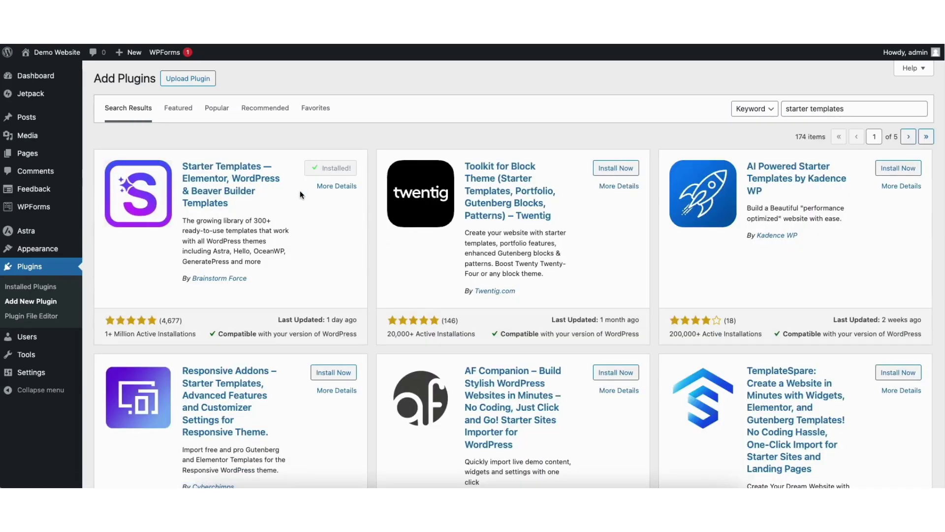
left_click(327, 170)
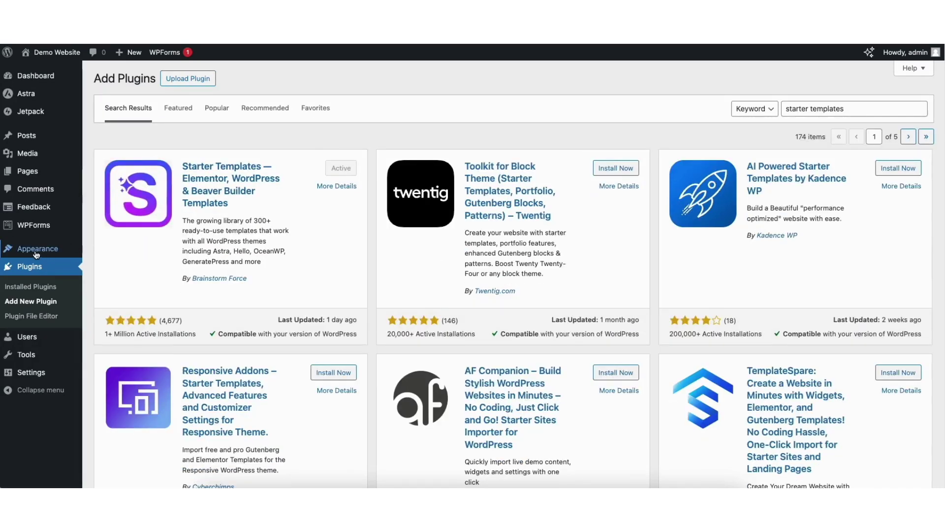
Step: Open the Starter Templates library and choose Elementor as the page builder
mouse_move(36, 254)
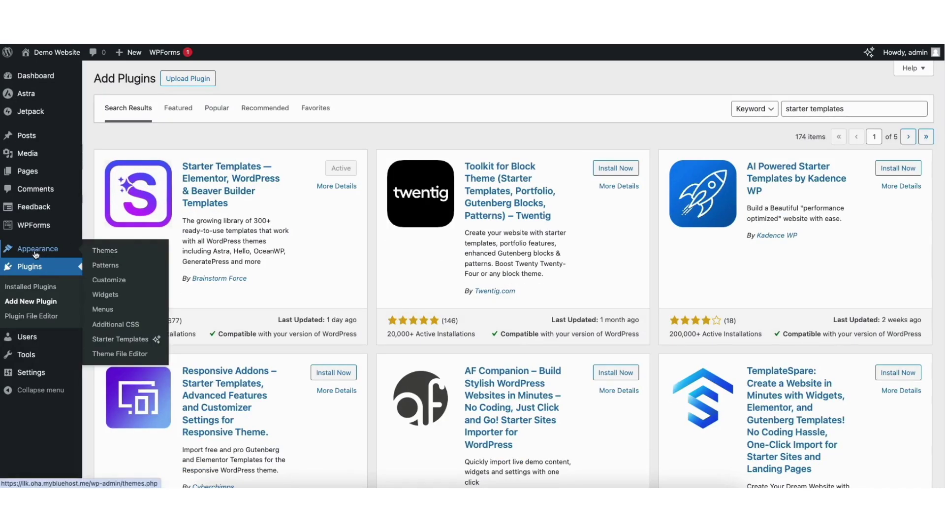
left_click(120, 340)
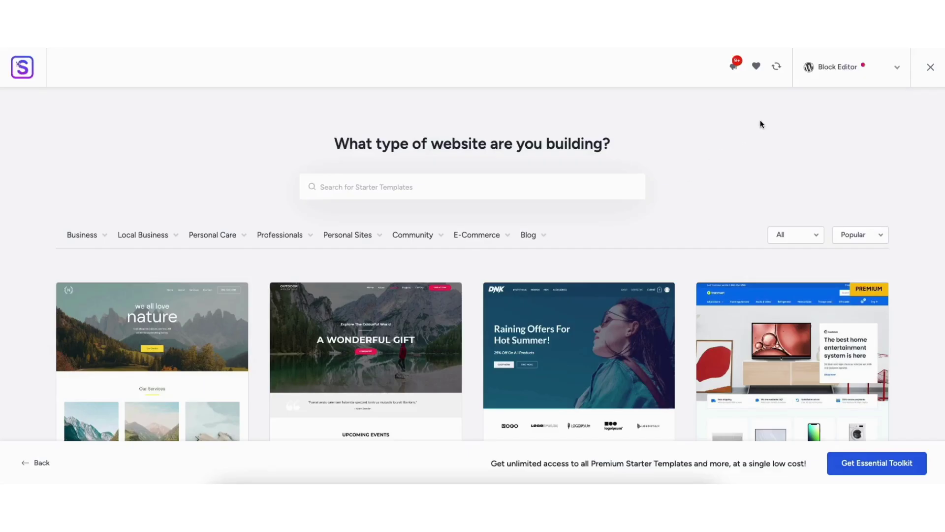
left_click(834, 69)
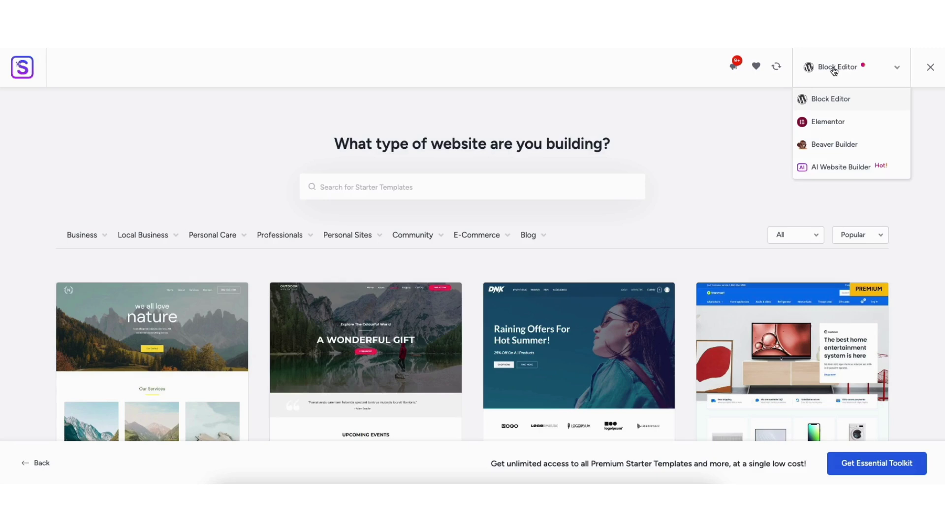
left_click(822, 123)
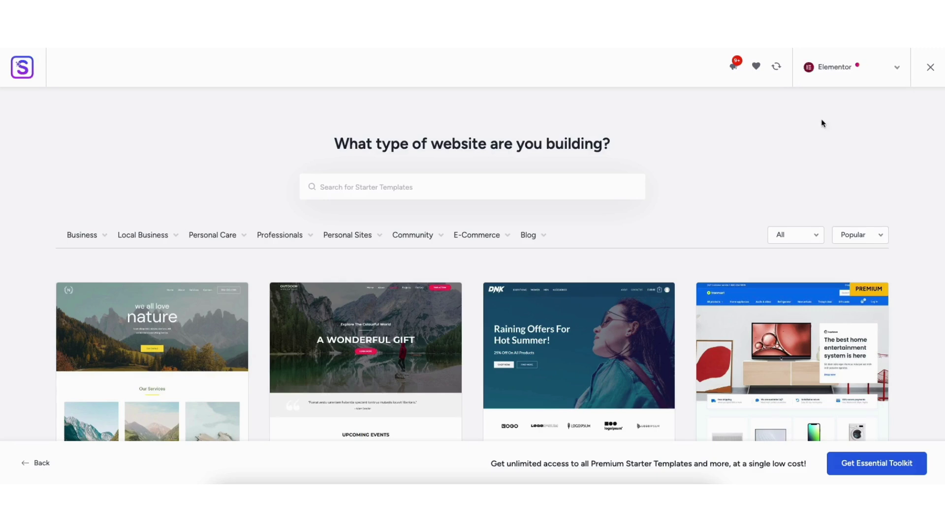
Step: Browse the Elementor starter templates and look over the website categories from Business to Personal Sites
scroll(472, 280, "down", 6)
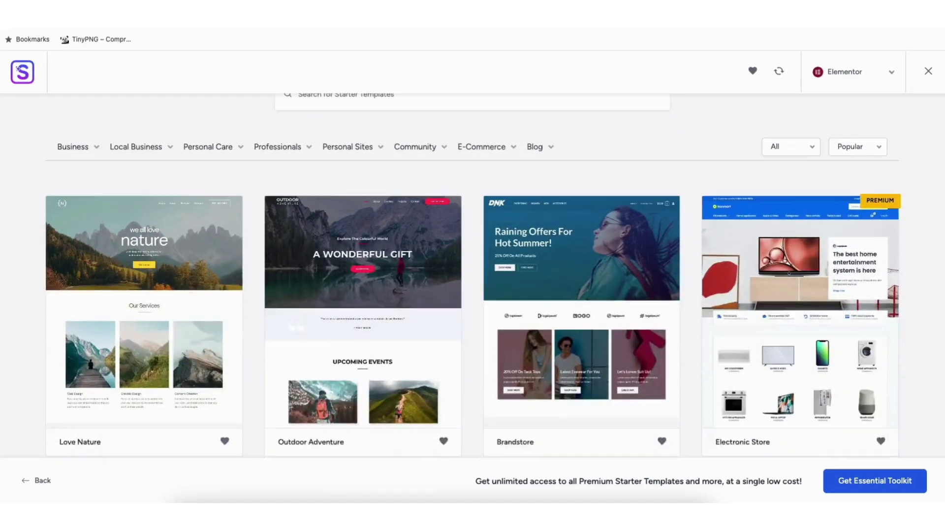
scroll(473, 276, "down", 10)
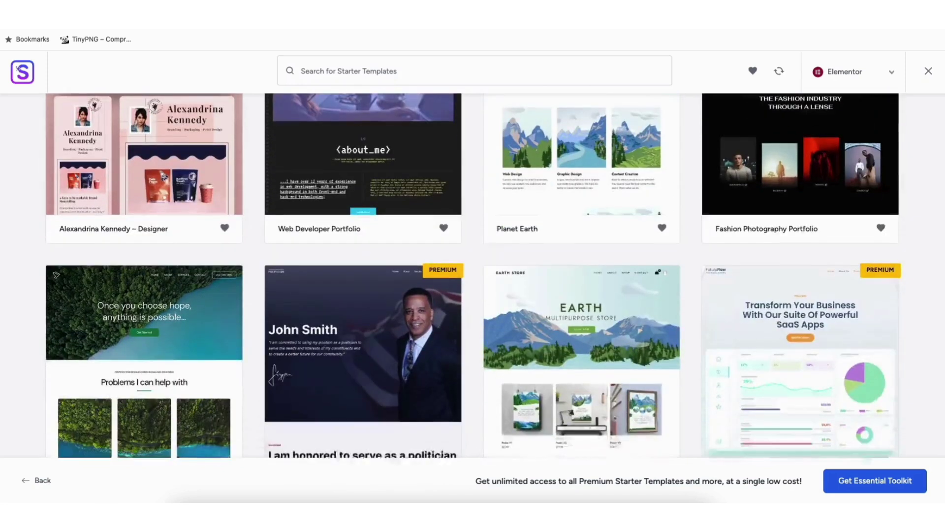
scroll(472, 276, "down", 3)
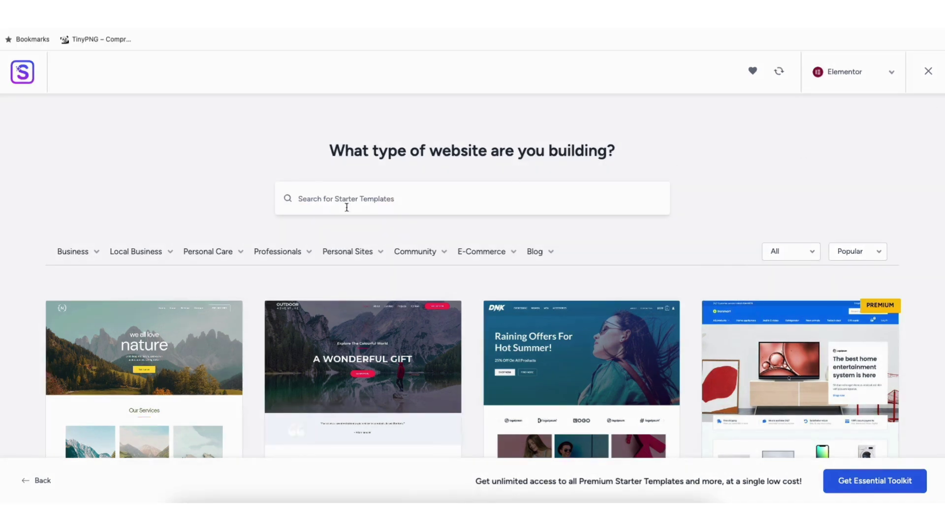
mouse_move(93, 239)
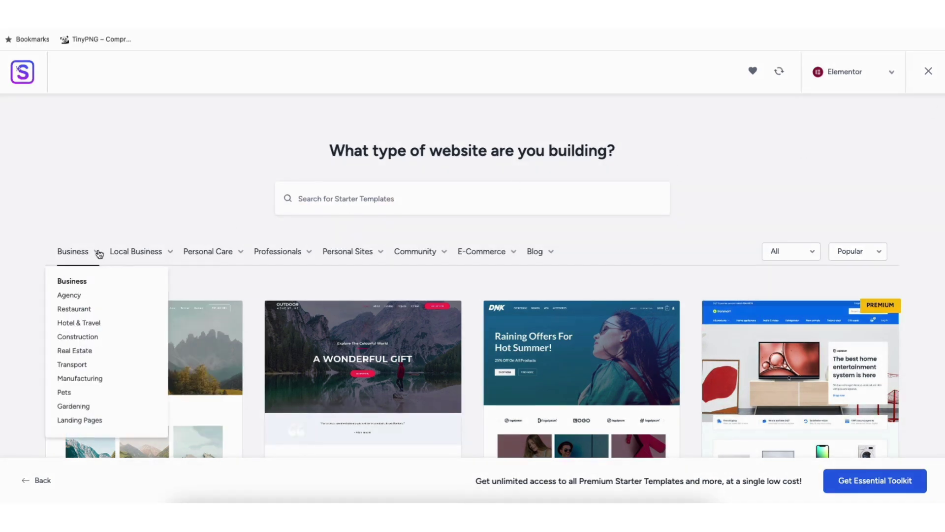
mouse_move(199, 253)
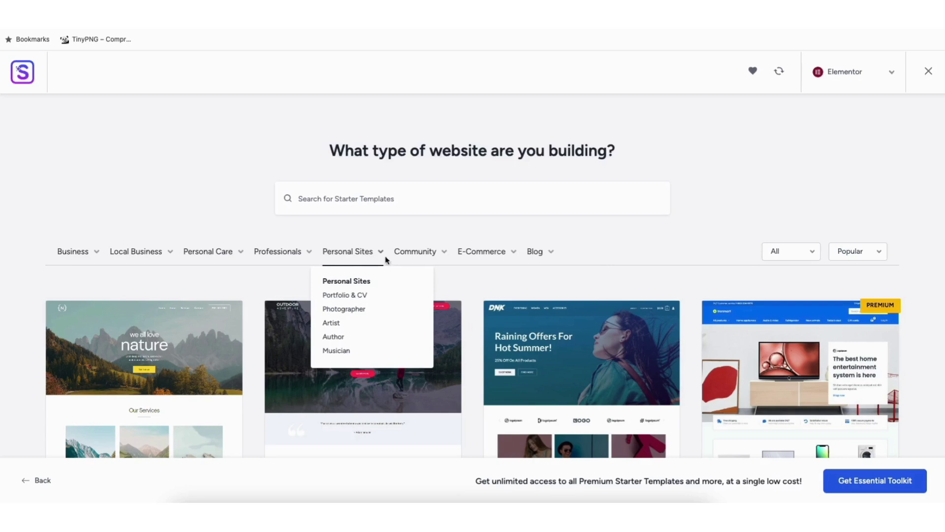
Step: Preview the Love Nature template's page sections and return to the template list
left_click(139, 362)
left_click_drag(928, 89, 924, 201)
scroll(350, 131, "down", 5)
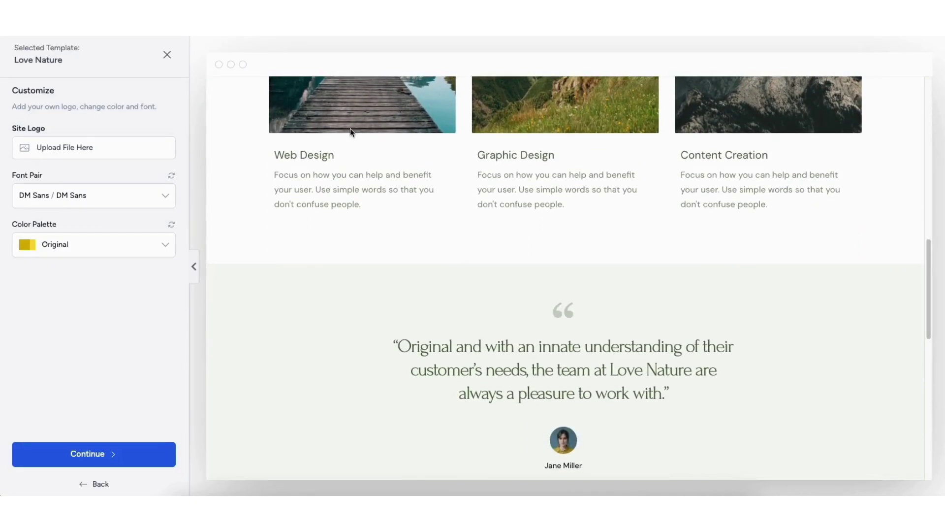
left_click(167, 54)
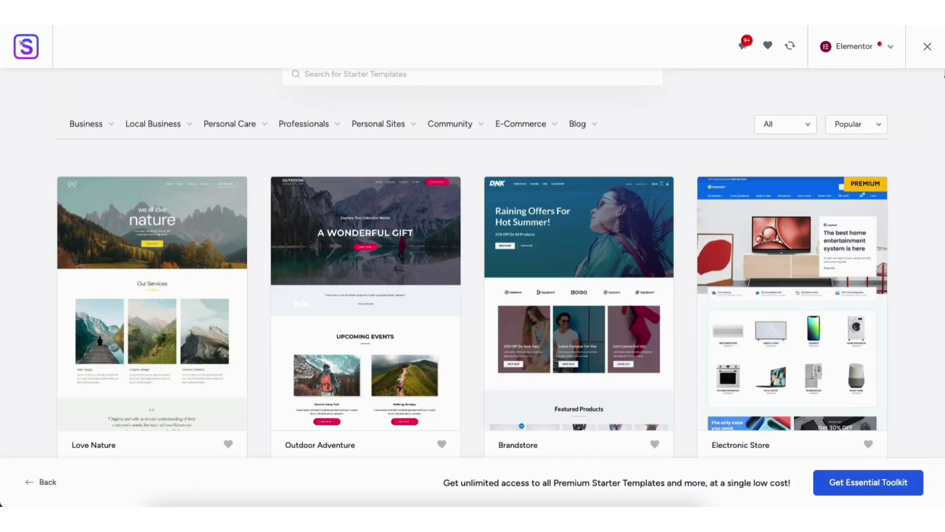
Step: Select the Love Nature template for the website
scroll(207, 216, "down", 2)
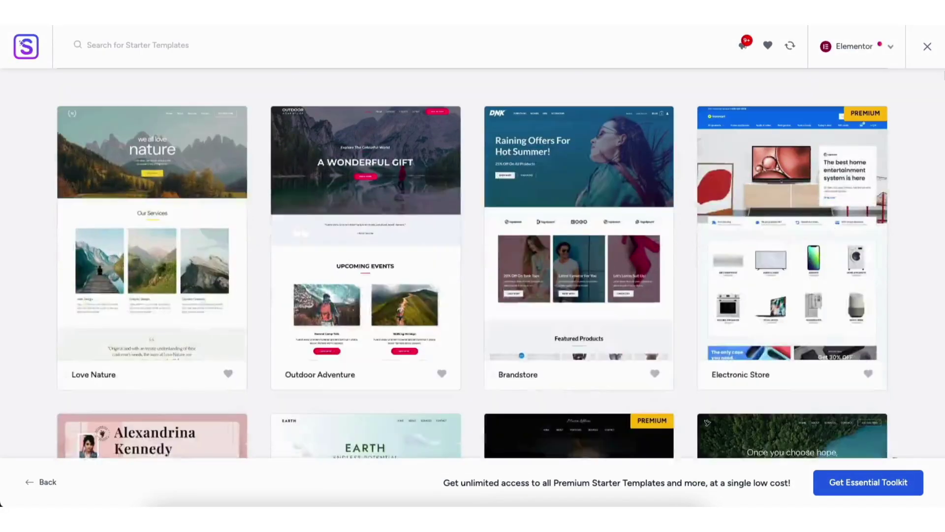
left_click(132, 243)
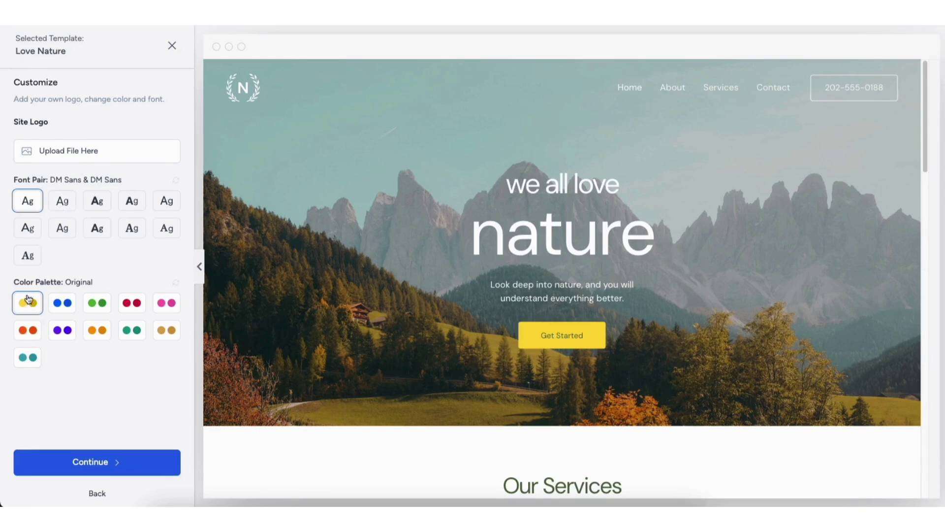
Step: Try each alternative colour palette on the Love Nature template and return to the Original palette
left_click(54, 307)
left_click(95, 302)
left_click(131, 304)
left_click(165, 303)
left_click(28, 330)
left_click(62, 330)
left_click(96, 330)
left_click(132, 330)
left_click(167, 330)
left_click(28, 357)
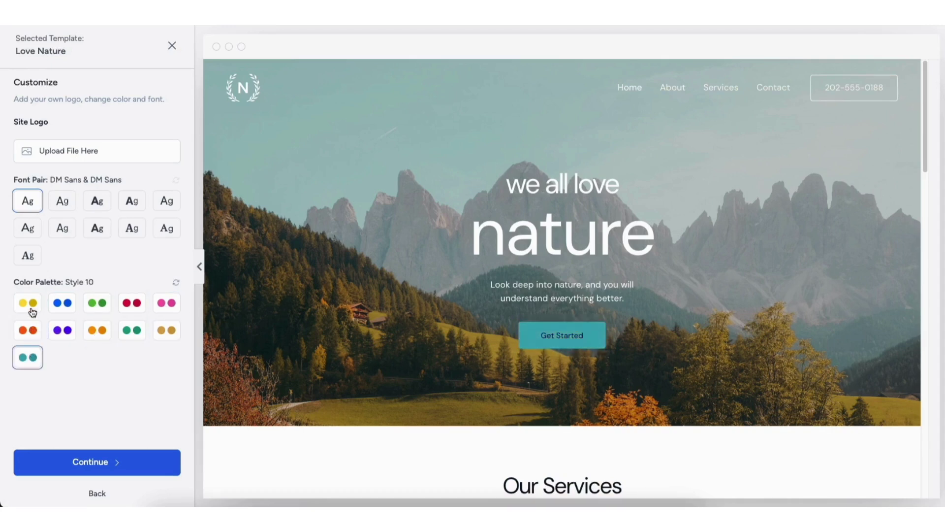
left_click(29, 305)
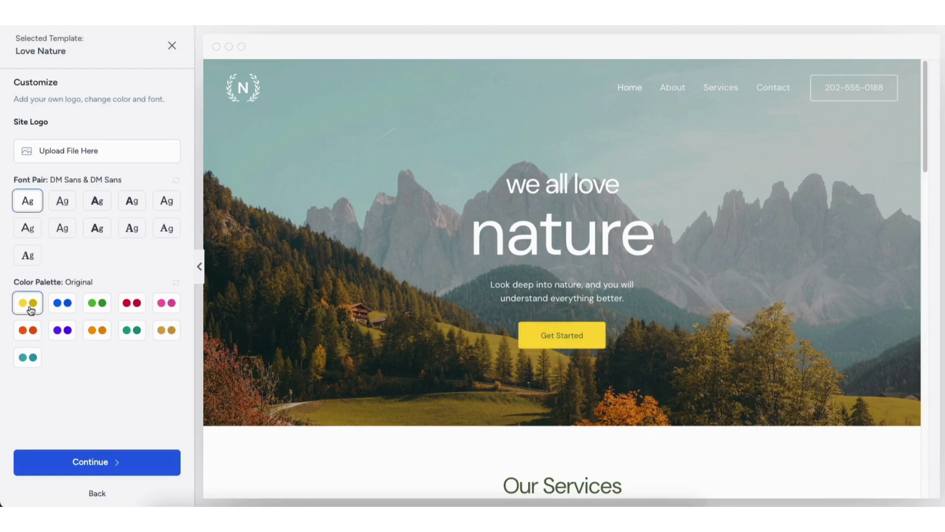
Step: Continue with the Love Nature template, skip the feature selection and build the website with all import options enabled
left_click(81, 462)
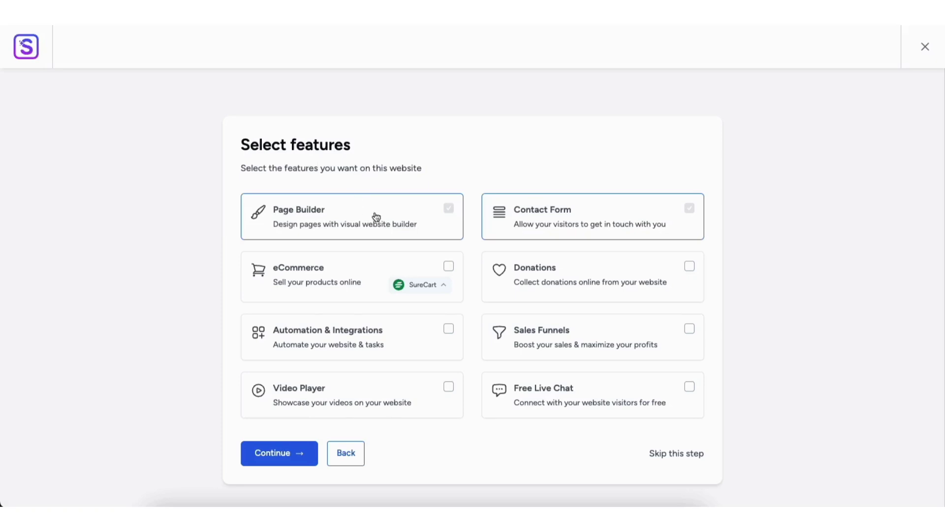
left_click(449, 267)
left_click(449, 267)
left_click(665, 455)
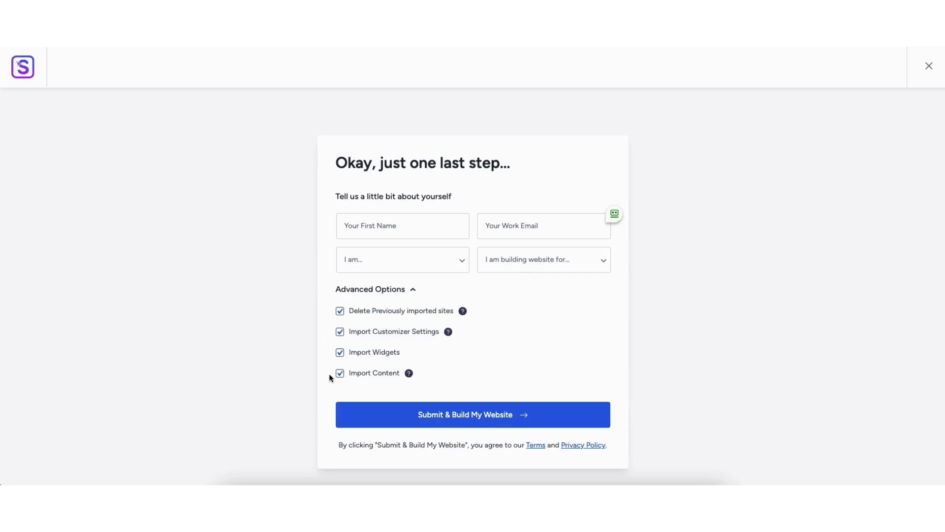
left_click(463, 415)
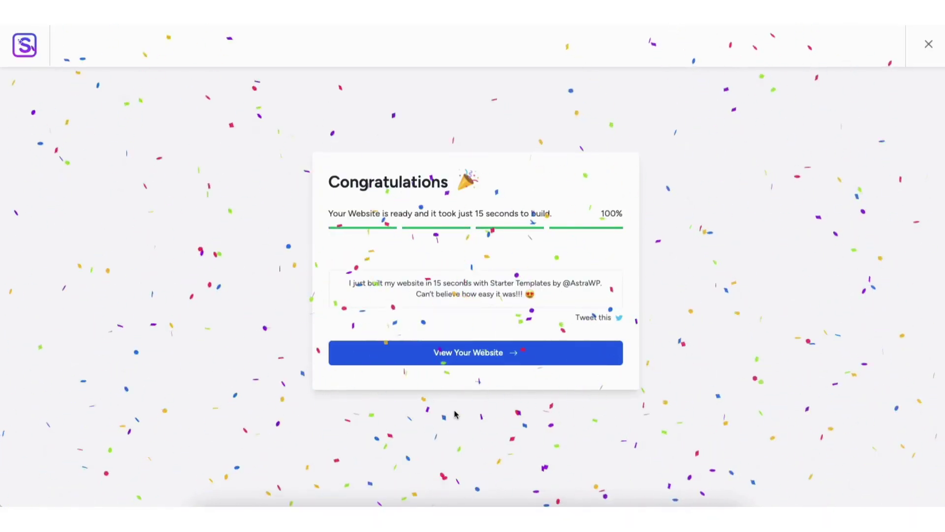
Step: View the built website and look through the sections of its home page
left_click(457, 361)
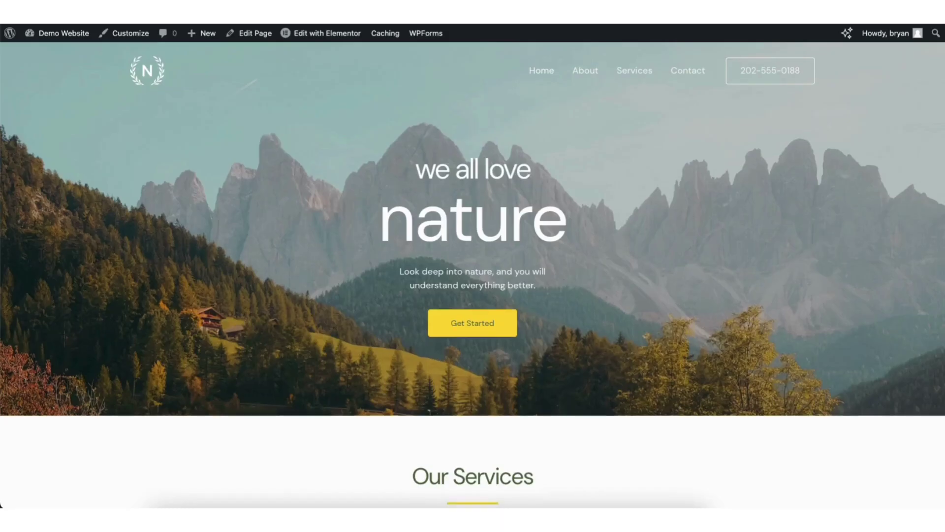
scroll(473, 273, "down", 10)
scroll(940, 339, "down", 12)
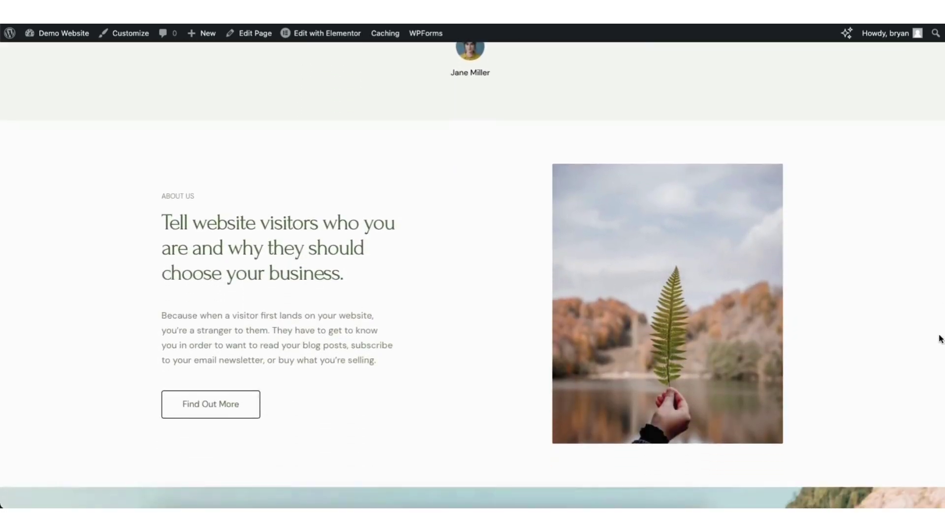
scroll(940, 338, "down", 3)
Step: Open the home page in Elementor and change the large hero heading "nature" to "demo"
mouse_move(320, 43)
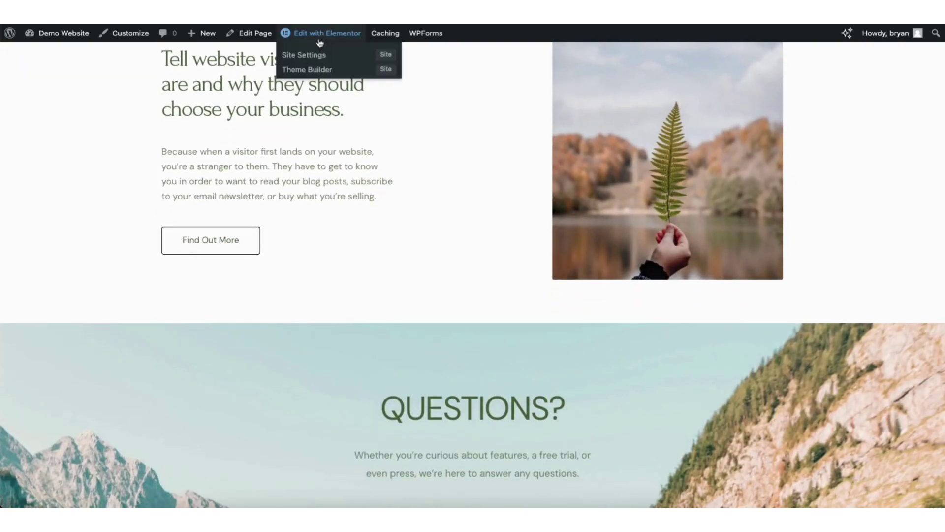
left_click(315, 39)
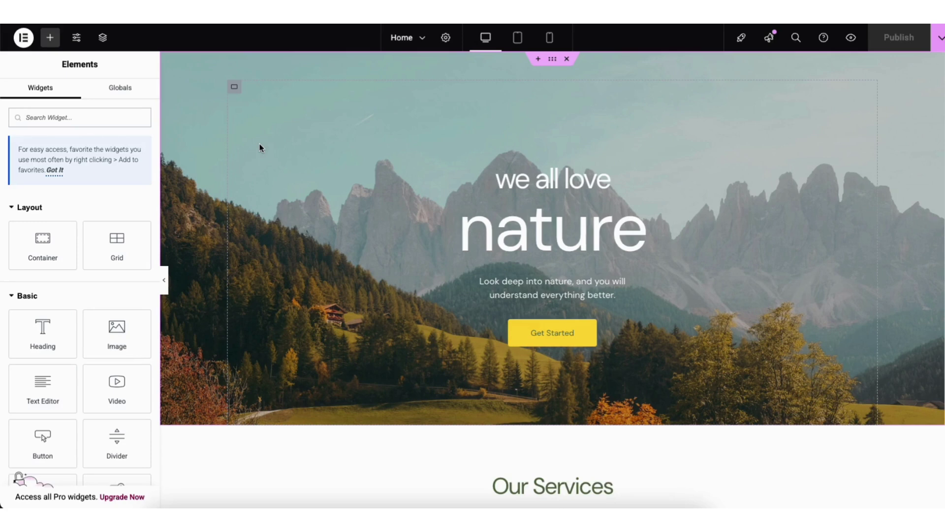
left_click(553, 231)
double_click(553, 230)
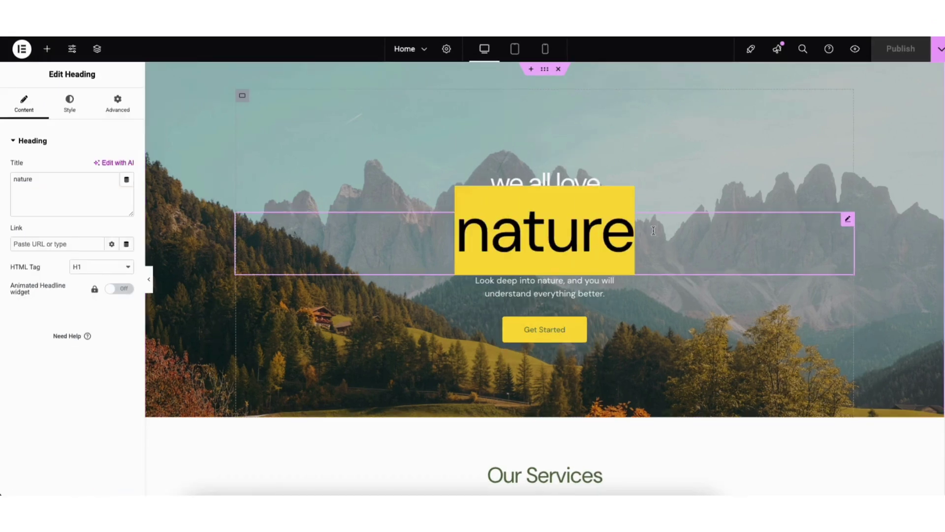
type("demo")
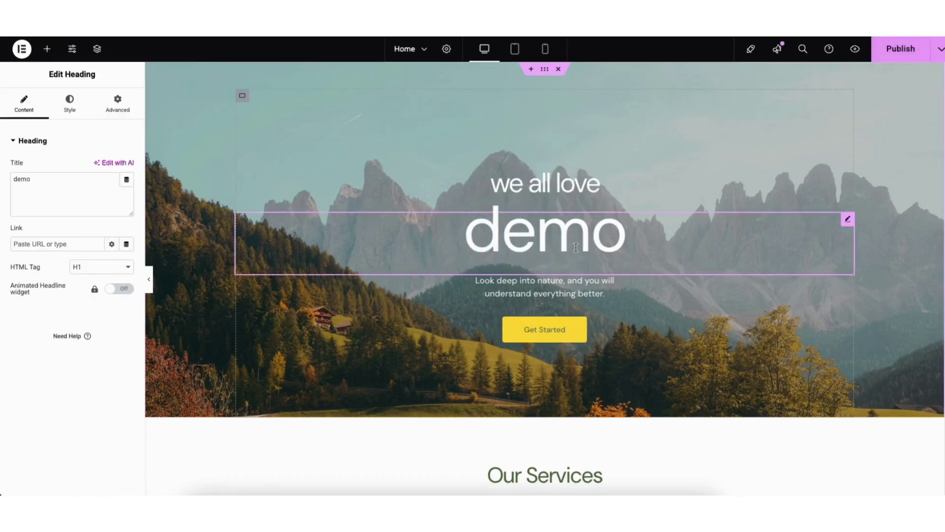
Step: Open the typography settings of the demo heading and browse the available font families
left_click(71, 104)
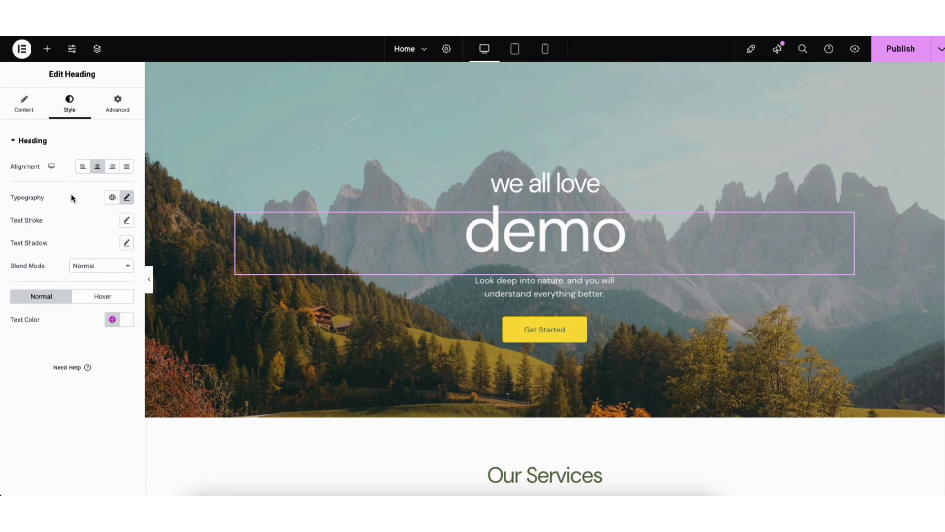
left_click(127, 197)
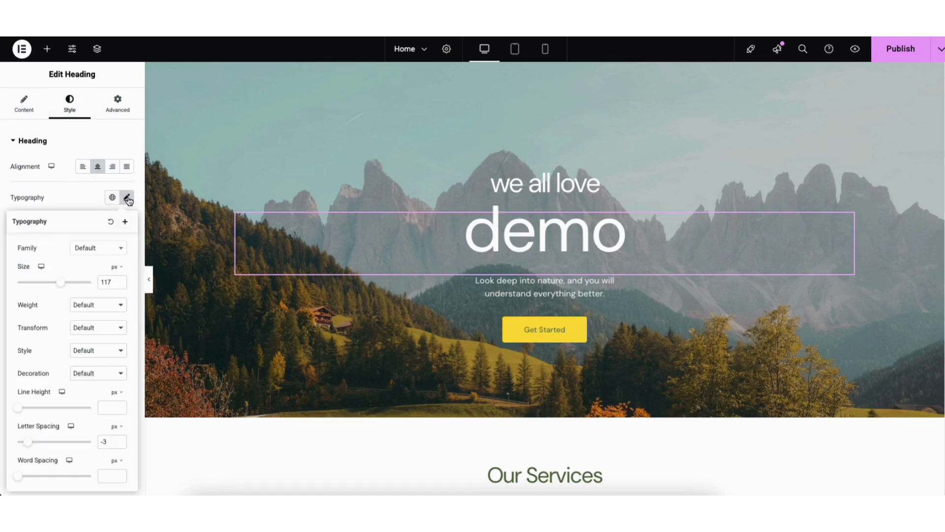
left_click(120, 251)
scroll(120, 277, "down", 15)
left_click(53, 263)
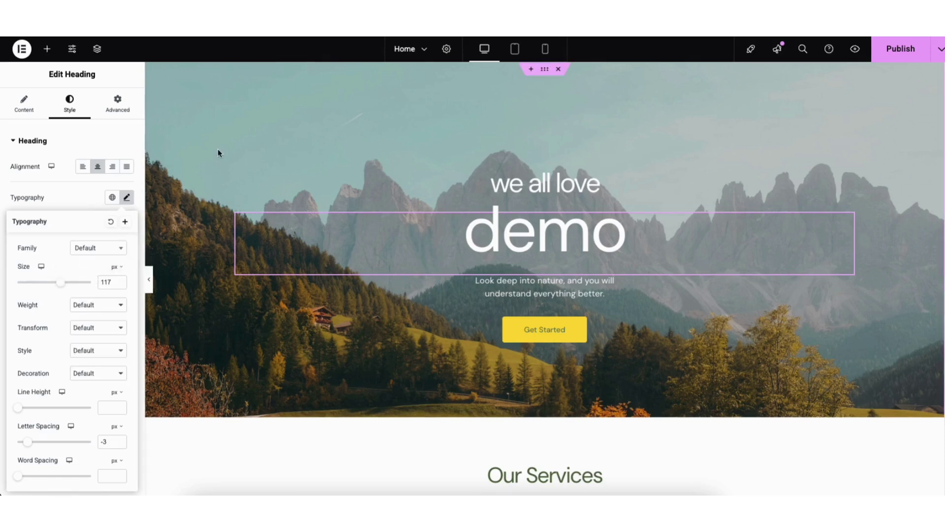
Step: Edit the hero container's background style and choose header-hero-1.jpg from the media library as its background image
right_click(201, 114)
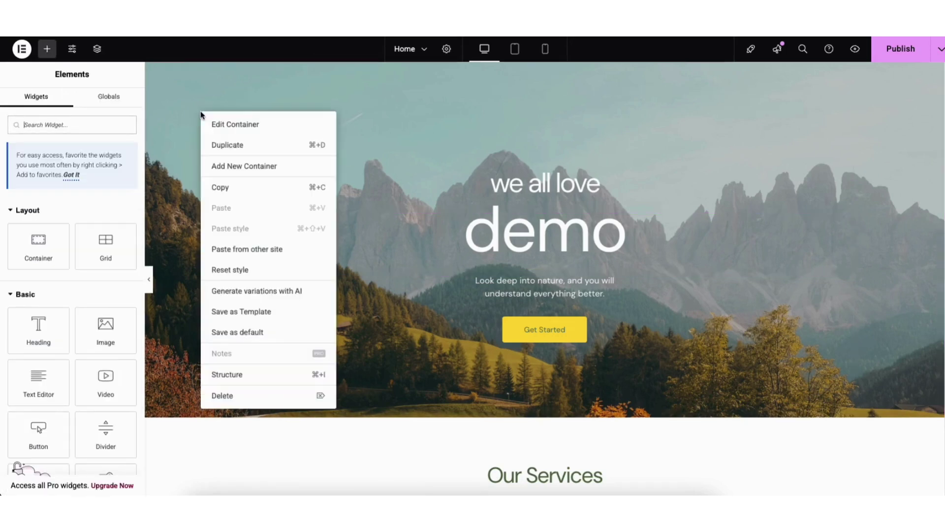
left_click(228, 126)
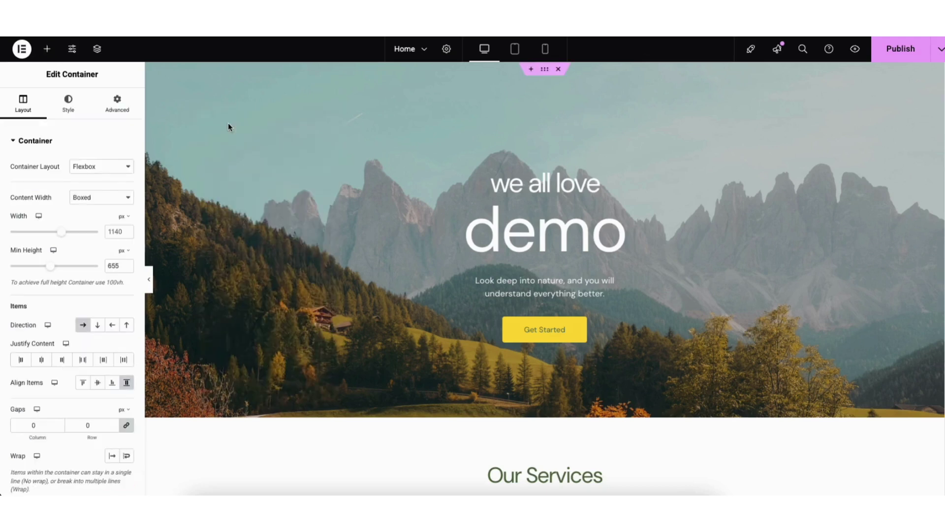
left_click(68, 106)
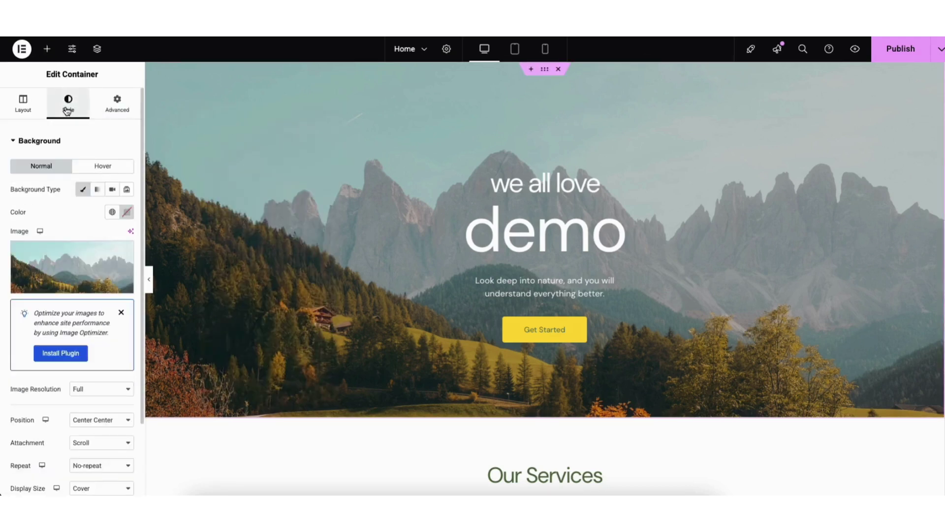
mouse_move(64, 275)
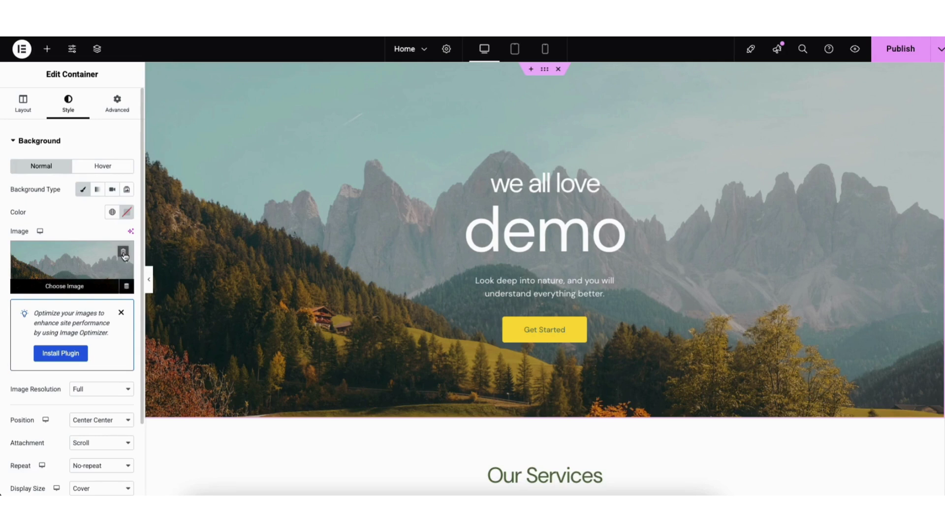
left_click(79, 268)
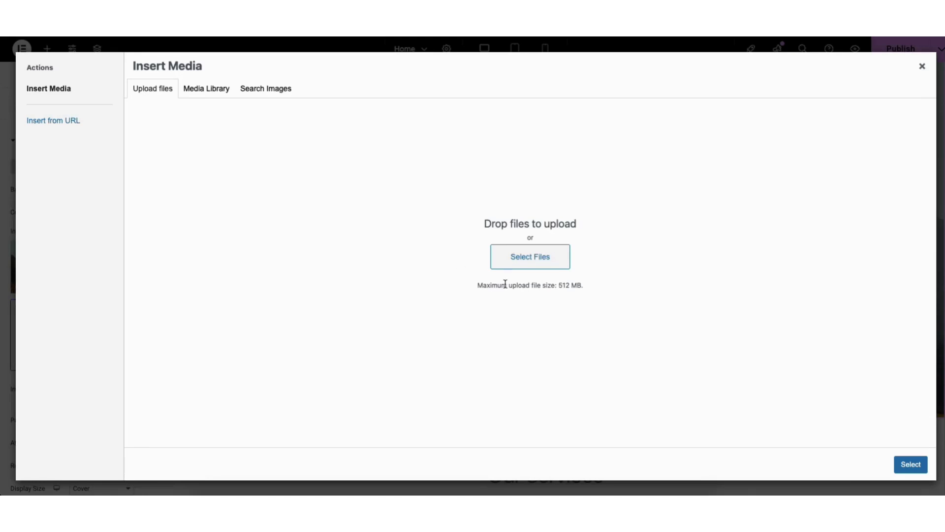
left_click(188, 90)
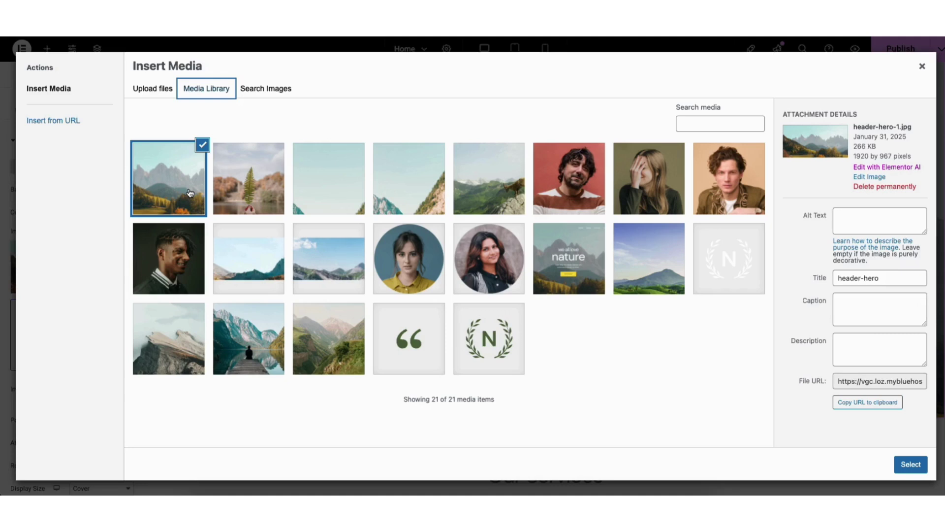
left_click(912, 465)
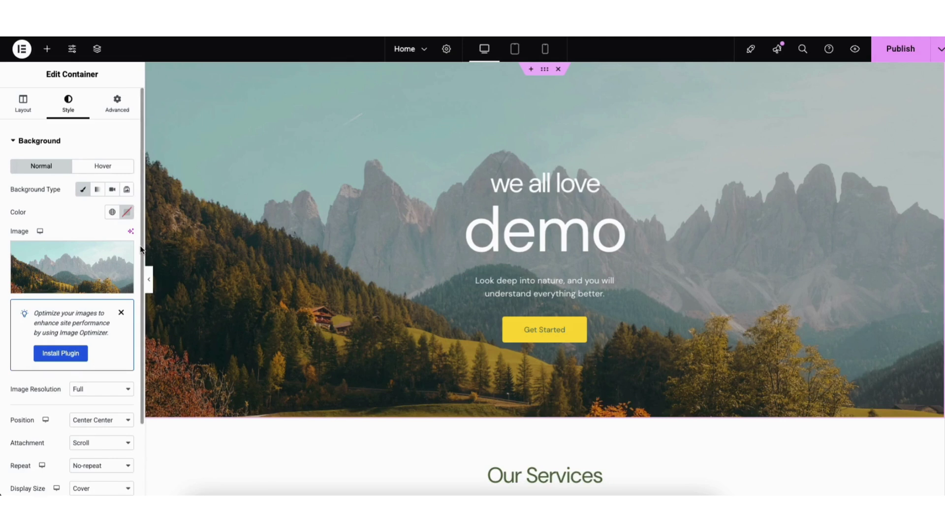
Step: Give the hero container's background overlay a near-black custom colour and set its opacity to 0.08
scroll(140, 249, "down", 3)
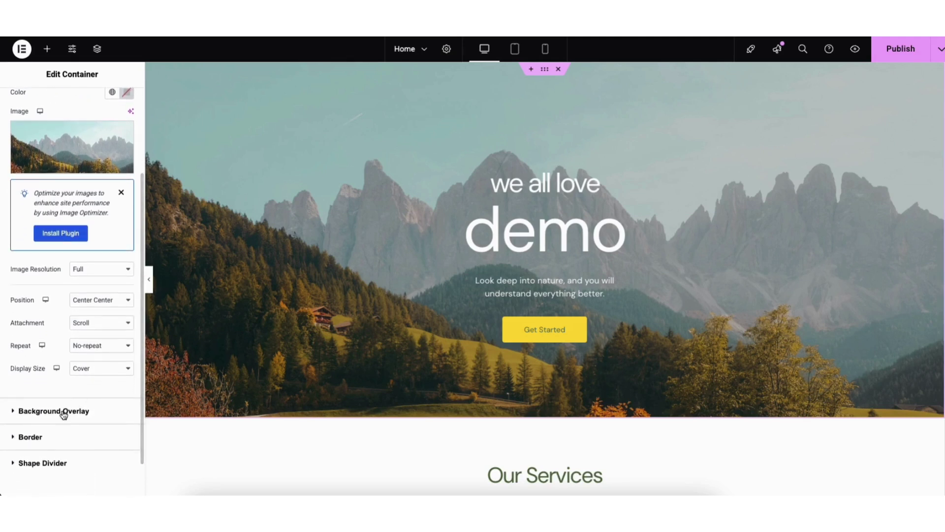
left_click(64, 412)
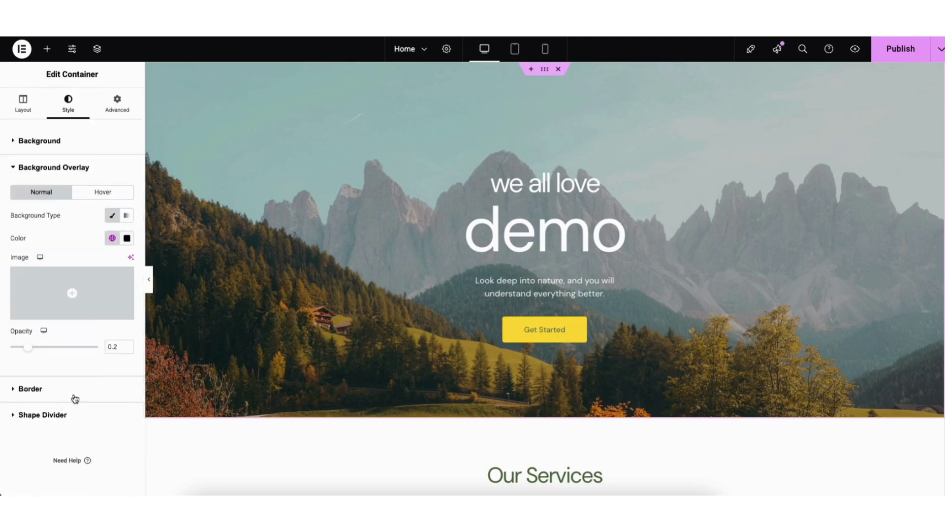
left_click(127, 240)
mouse_move(116, 345)
left_mouse_down()
mouse_move(181, 288)
mouse_move(67, 358)
left_mouse_up()
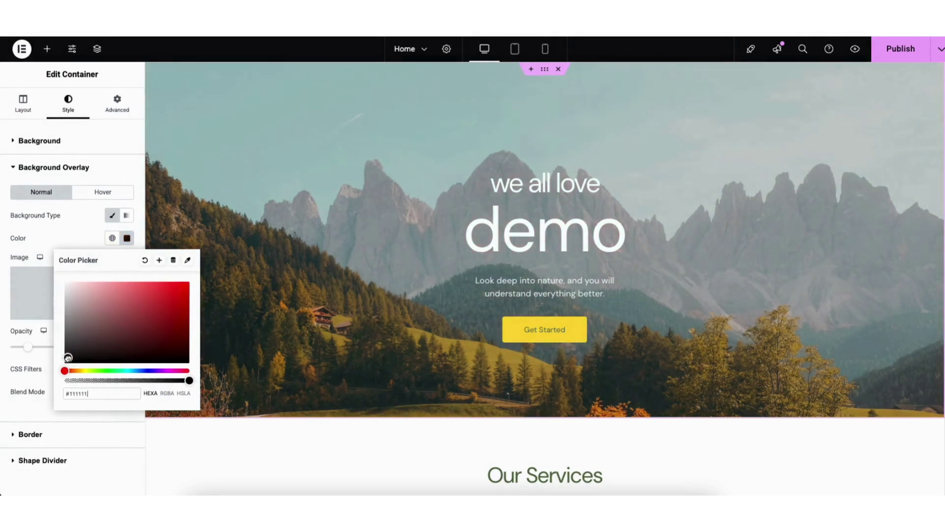
left_click(41, 244)
left_click_drag(28, 347, 78, 354)
left_click_drag(55, 355, 16, 352)
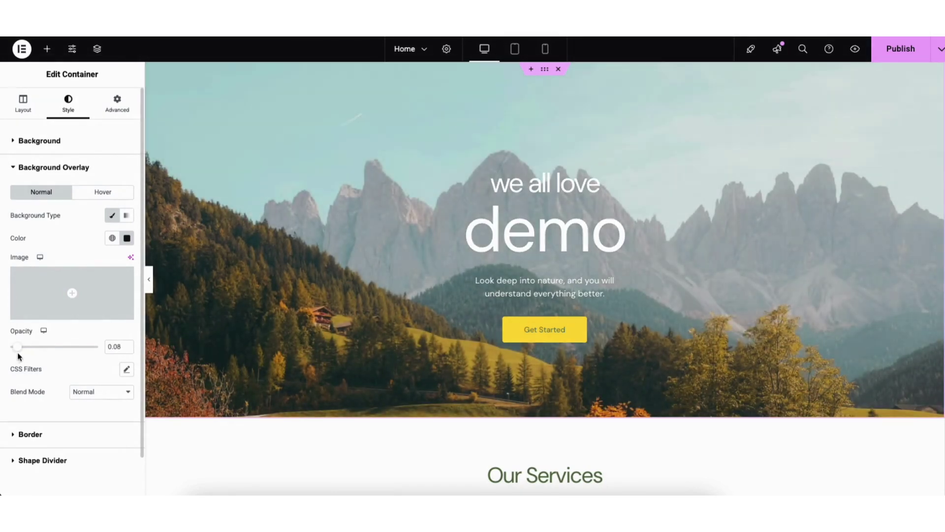
Step: Examine the Get Started button's text, link and additional link options
left_click(517, 333)
left_click_drag(73, 188, 117, 190)
left_click(89, 209)
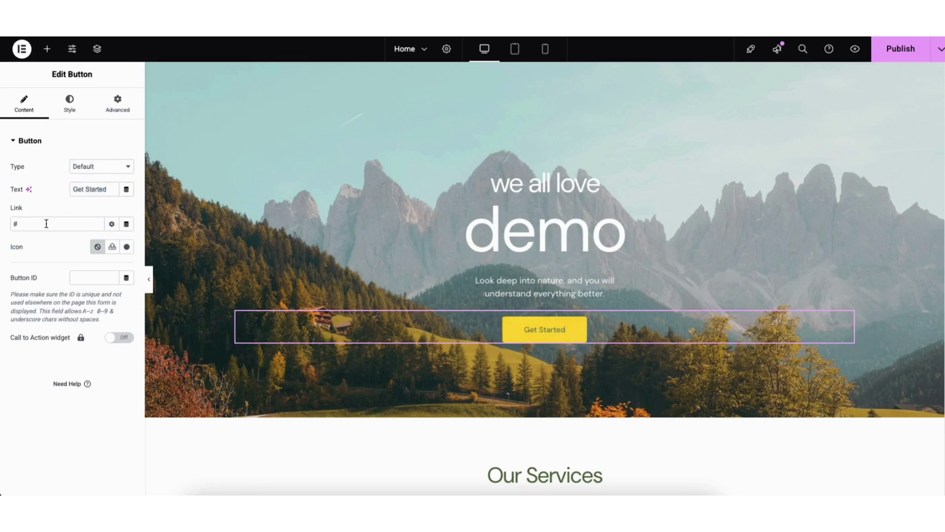
left_click(113, 224)
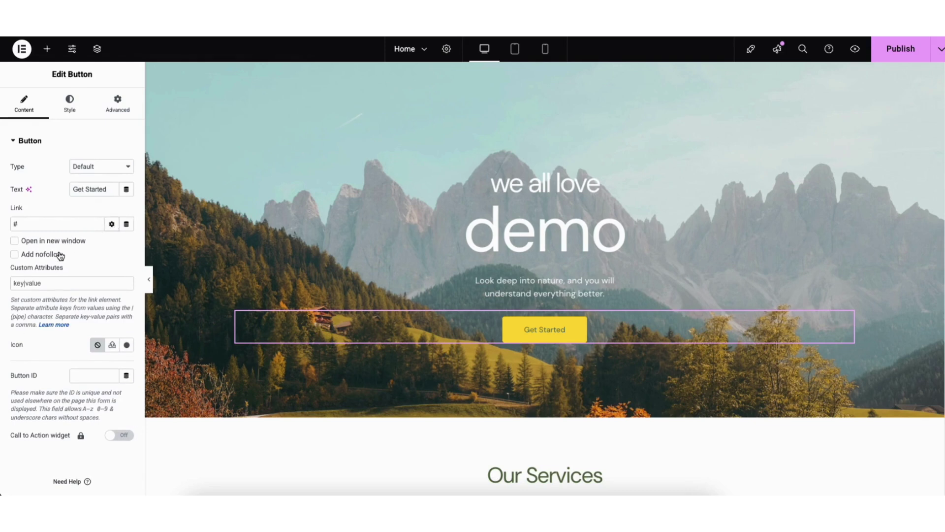
left_click(111, 225)
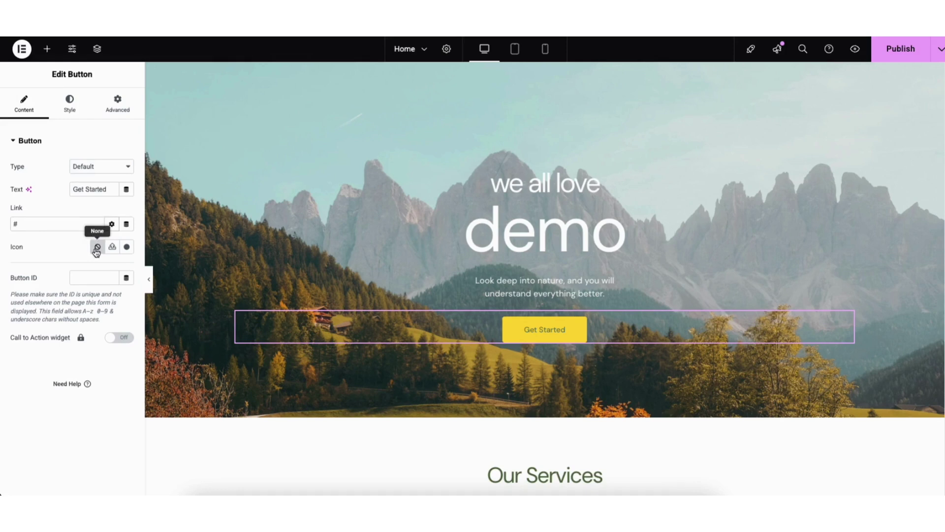
Step: Browse the icon library for the Get Started button, close it and open the button's hover style settings
left_click(127, 247)
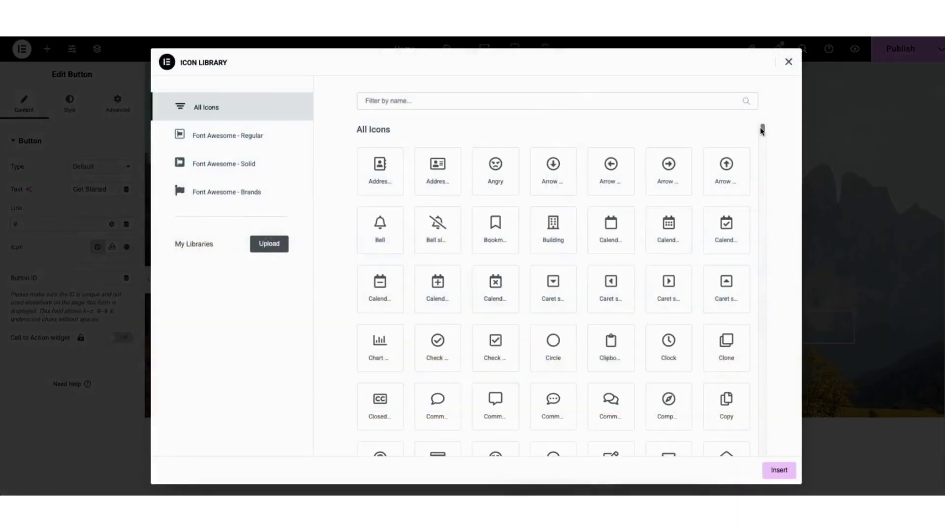
left_click_drag(762, 129, 761, 138)
scroll(760, 151, "down", 20)
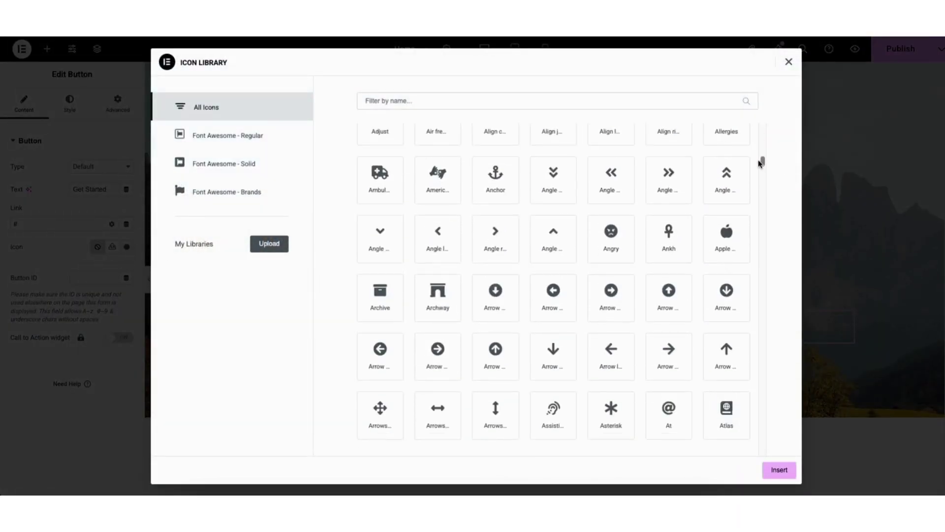
left_click(788, 62)
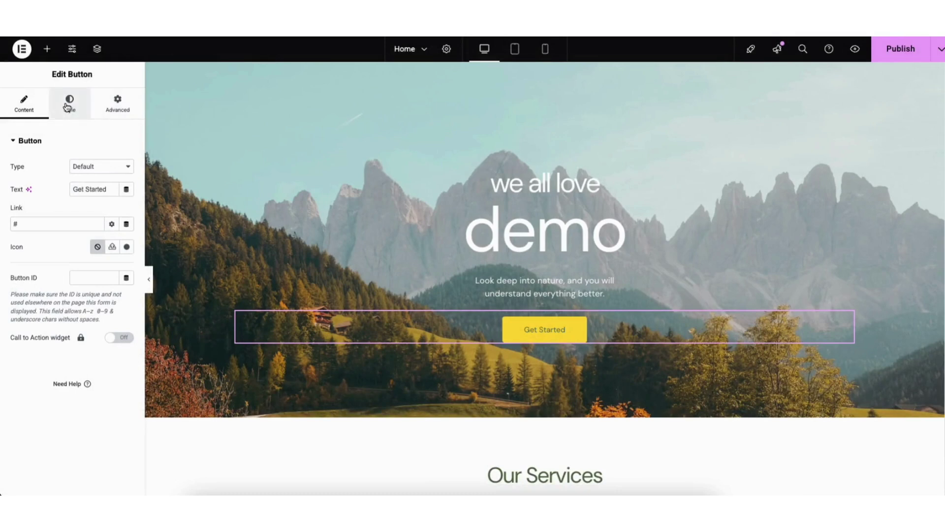
left_click(67, 106)
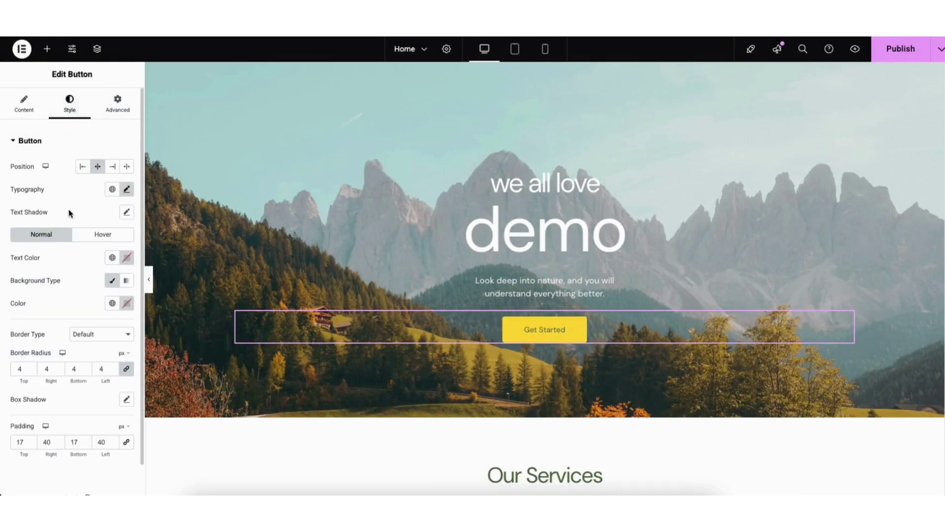
left_click(89, 234)
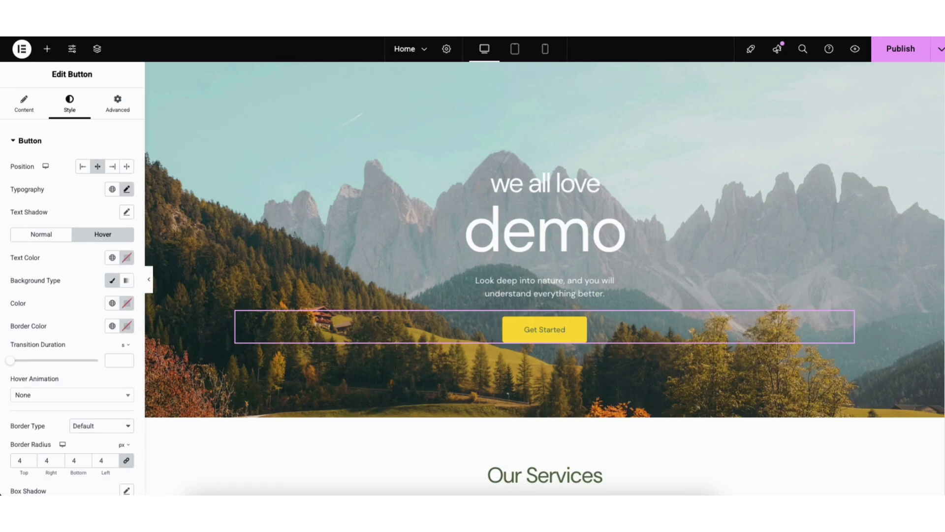
Step: Move the About Us paragraph below the Find Out More button
scroll(918, 244, "down", 10)
scroll(917, 245, "down", 6)
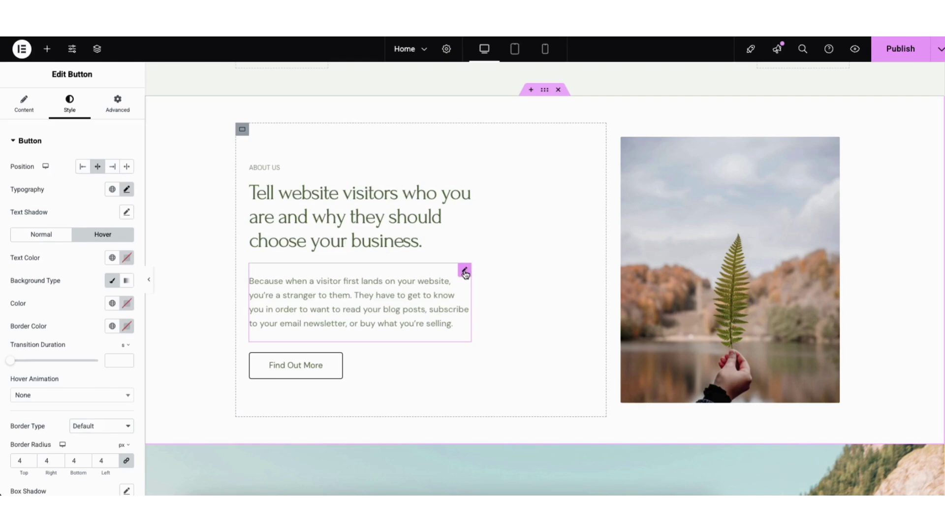
left_click_drag(465, 273, 424, 333)
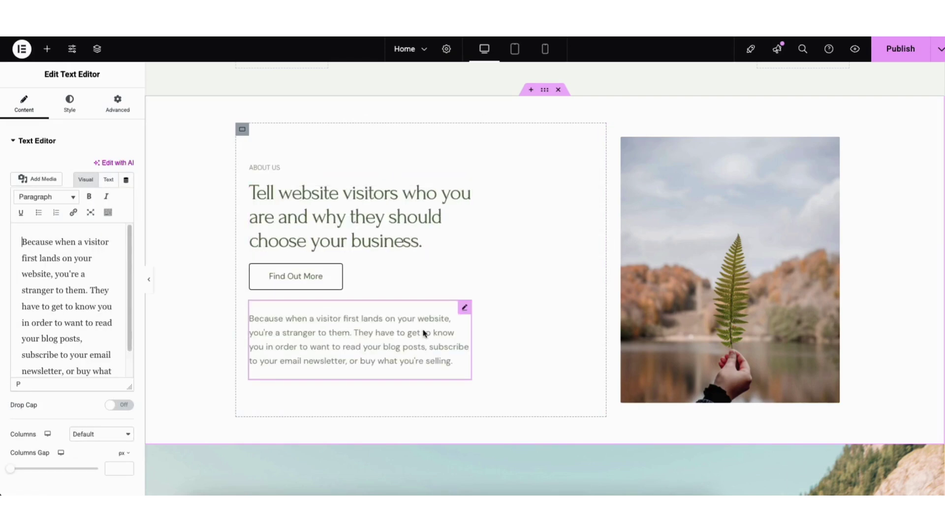
Step: Insert a Heading widget between the Find Out More button and the About Us paragraph, and delete it again
left_click(47, 49)
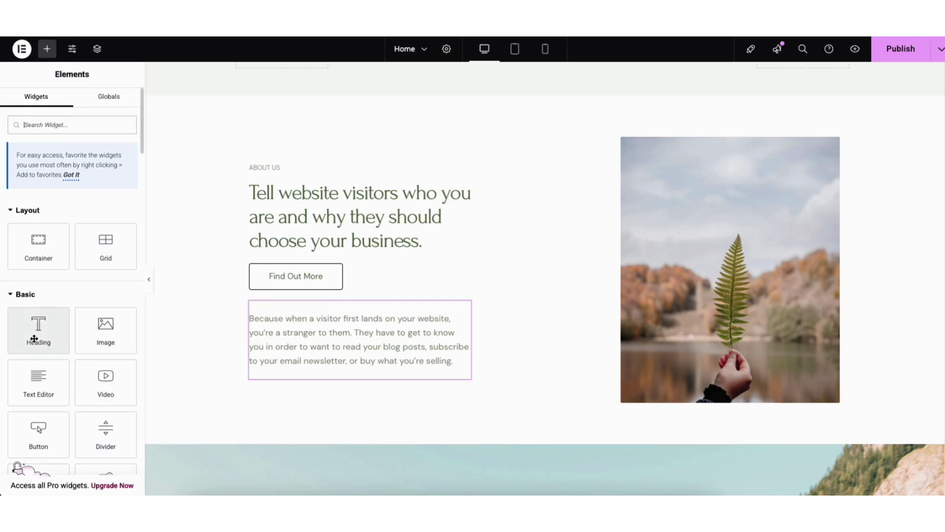
left_click_drag(34, 336, 300, 310)
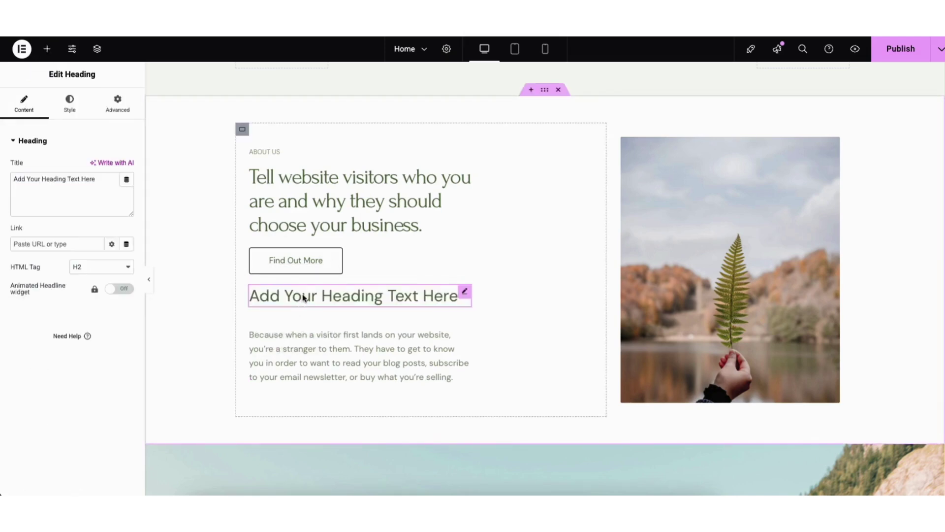
right_click(304, 297)
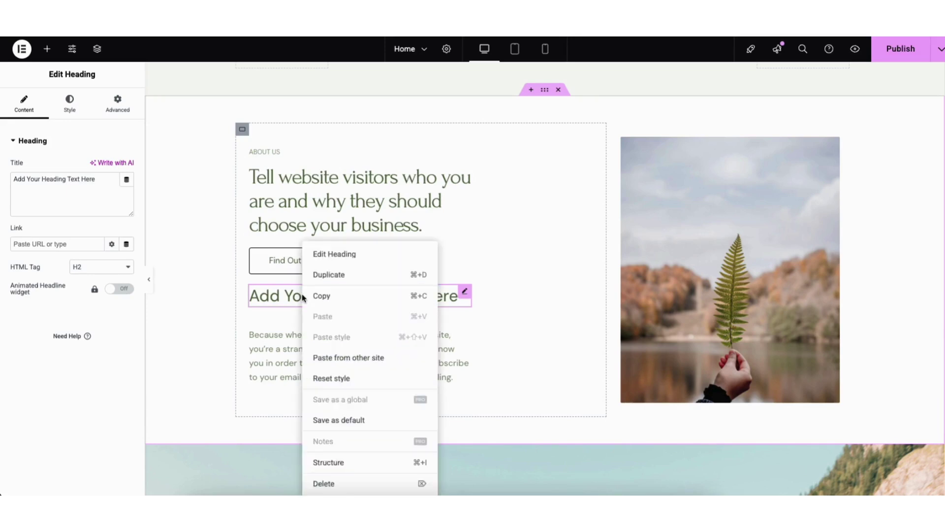
left_click(324, 484)
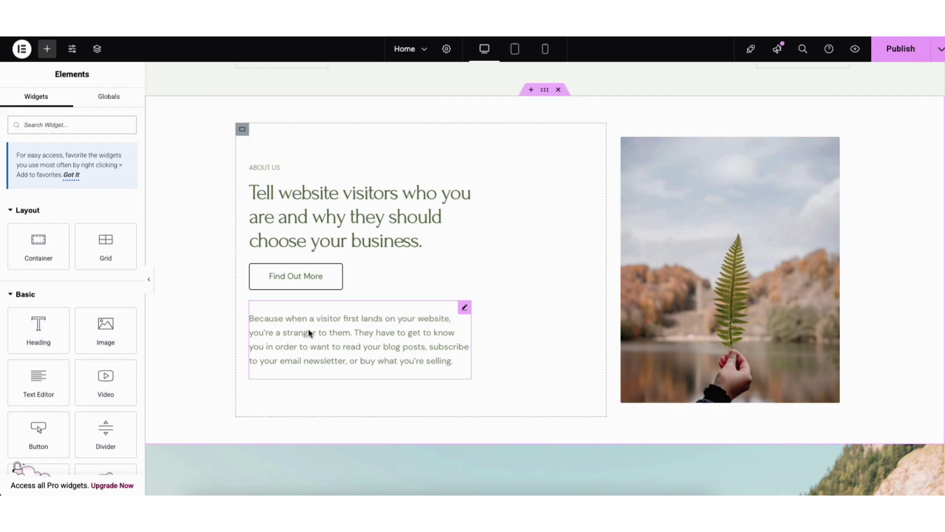
Step: Duplicate the About Us paragraph and open the settings of the fern image beside it
right_click(310, 334)
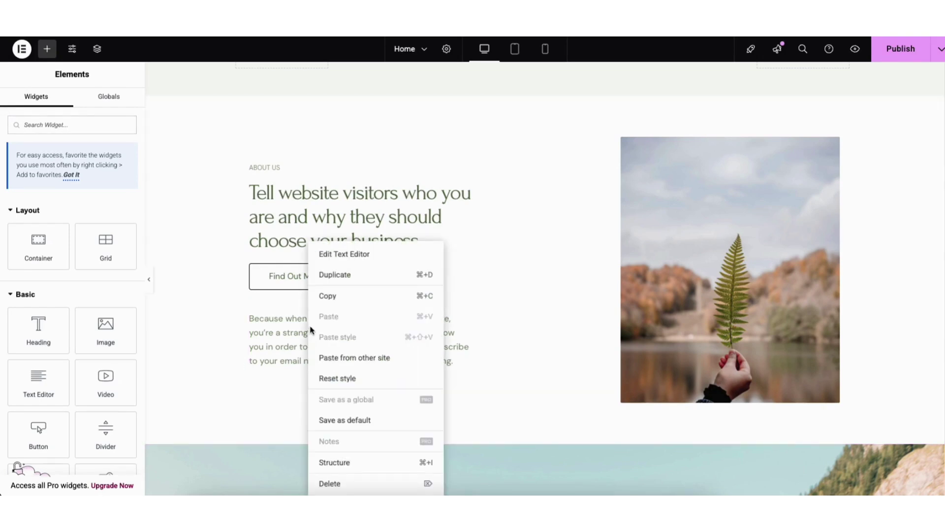
left_click(339, 275)
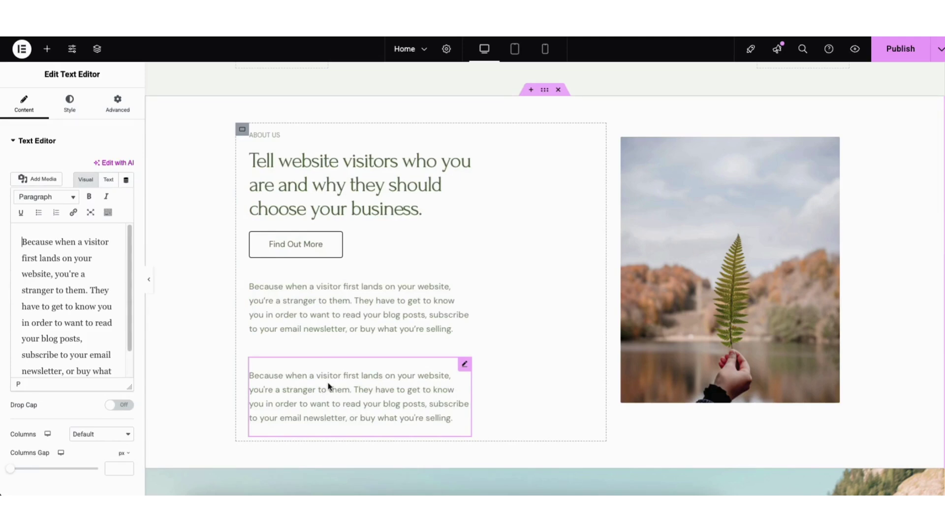
left_click(691, 243)
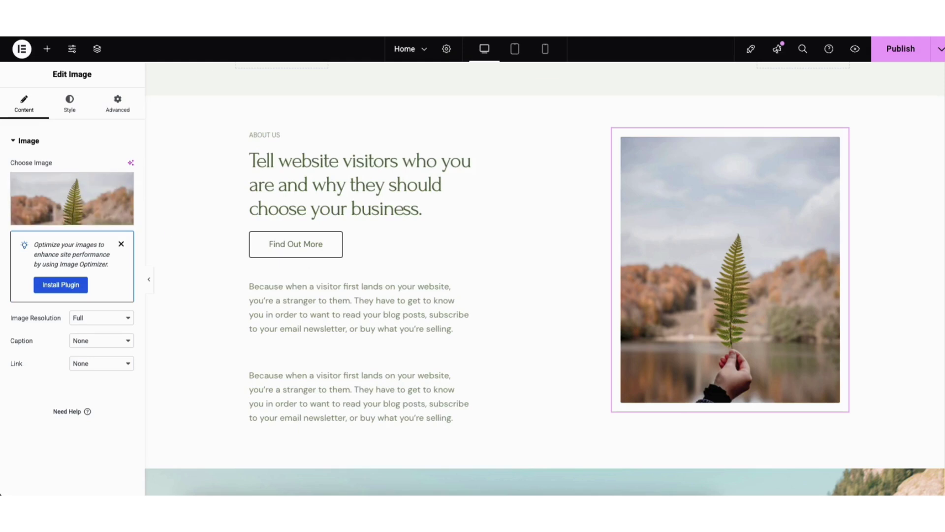
Step: Browse the starter template blocks and import the three-card feature block with plant images into the empty area below the Questions section
scroll(545, 278, "down", 10)
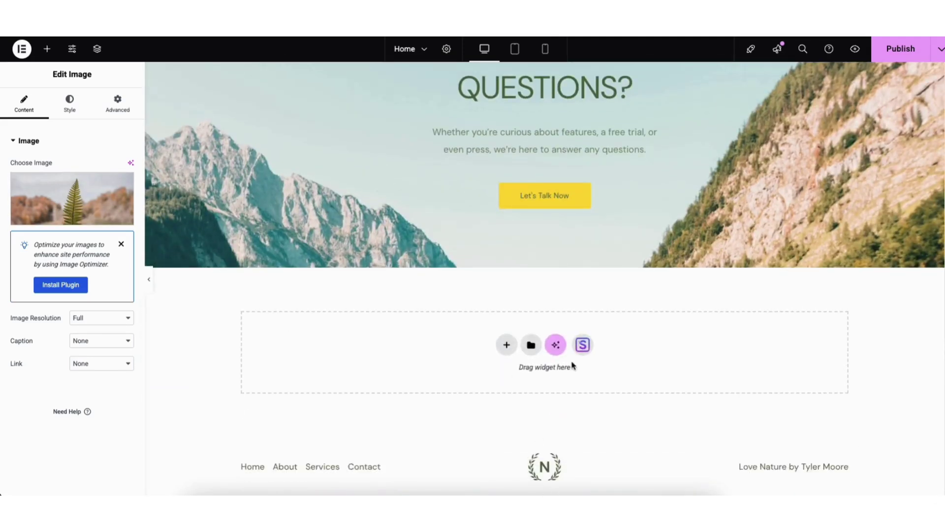
left_click(582, 346)
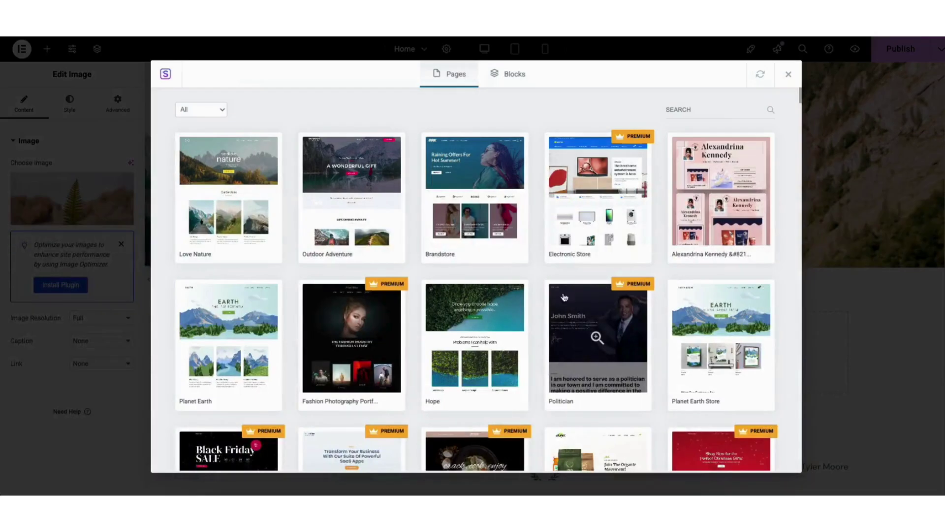
left_click(510, 78)
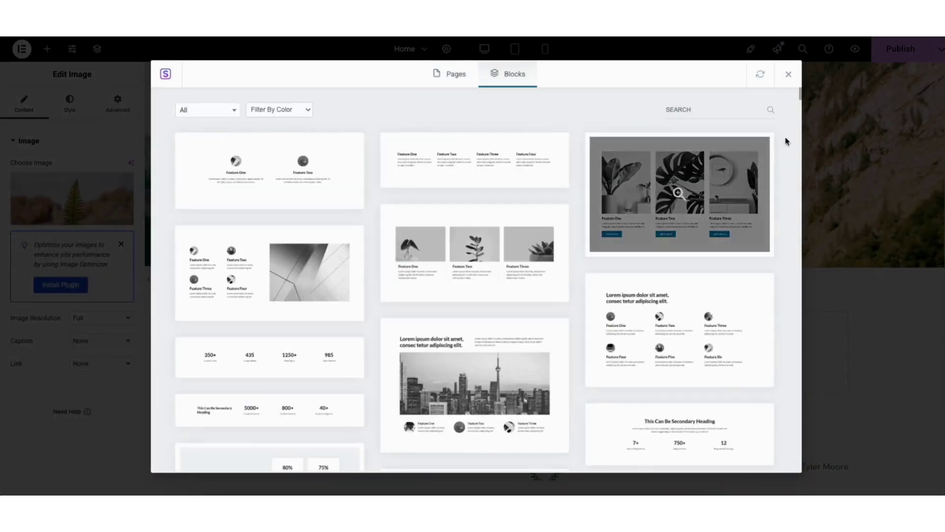
scroll(800, 94, "down", 1)
mouse_move(801, 94)
left_mouse_down()
mouse_move(796, 167)
mouse_move(791, 93)
left_mouse_up()
left_click(205, 110)
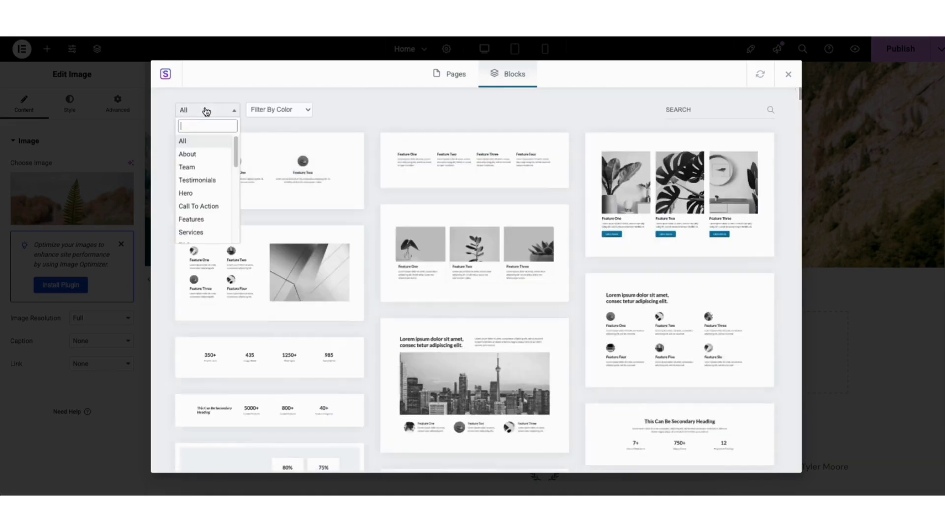
mouse_move(234, 146)
left_mouse_down()
mouse_move(243, 206)
mouse_move(243, 133)
left_mouse_up()
left_click(388, 113)
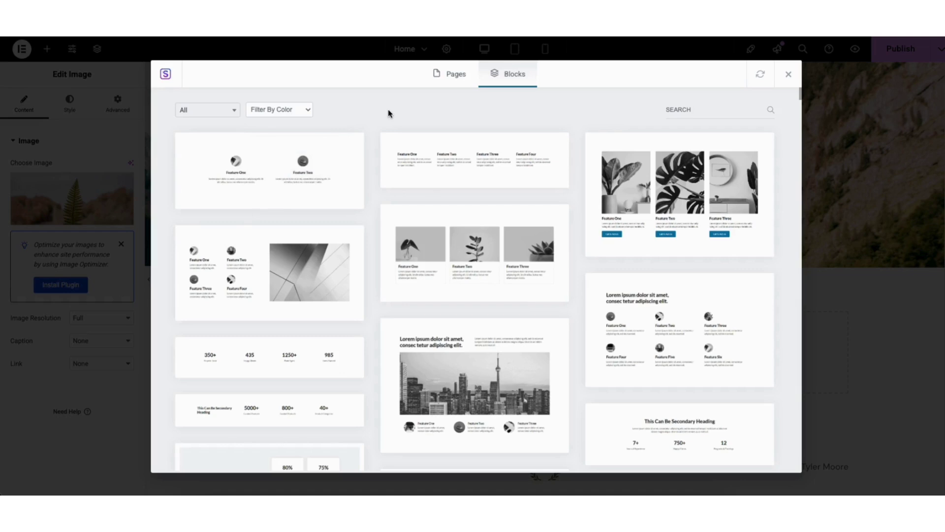
left_click(434, 255)
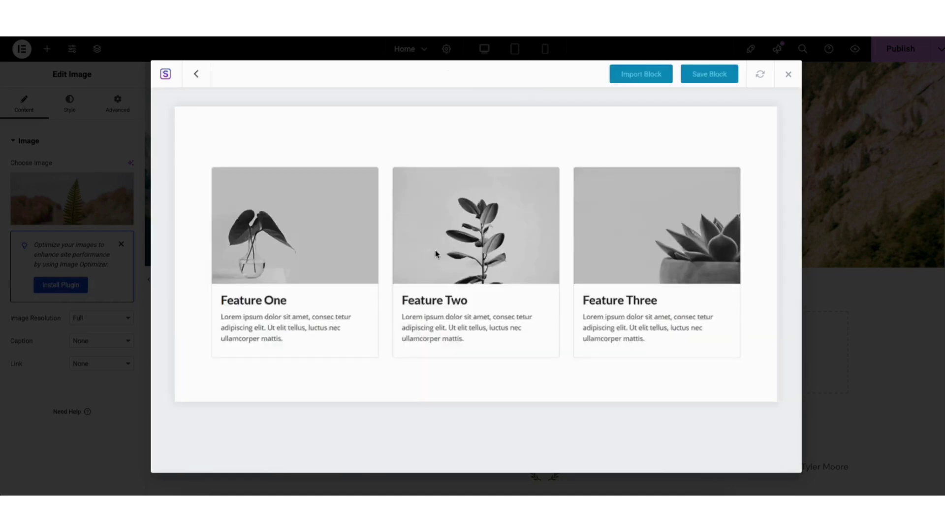
left_click(630, 75)
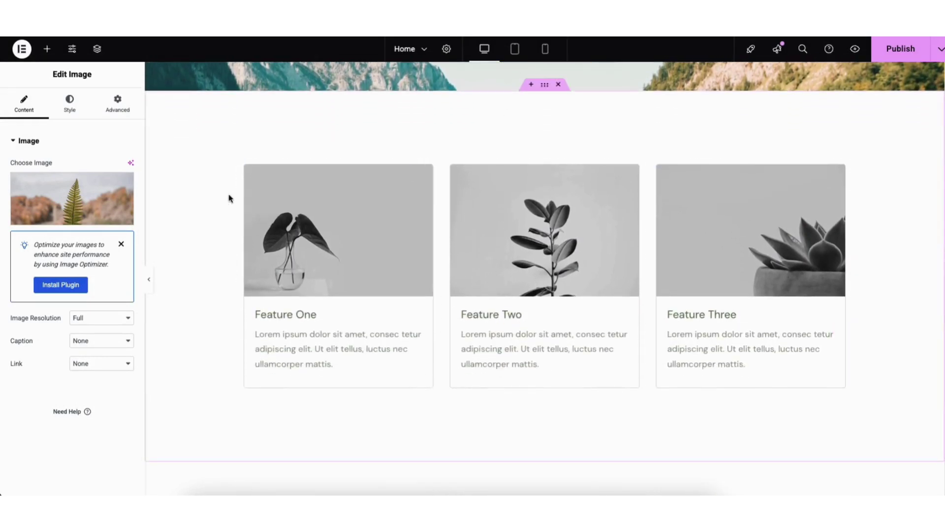
Step: Open the three-card feature section's style settings and try out a different classic background color
right_click(200, 128)
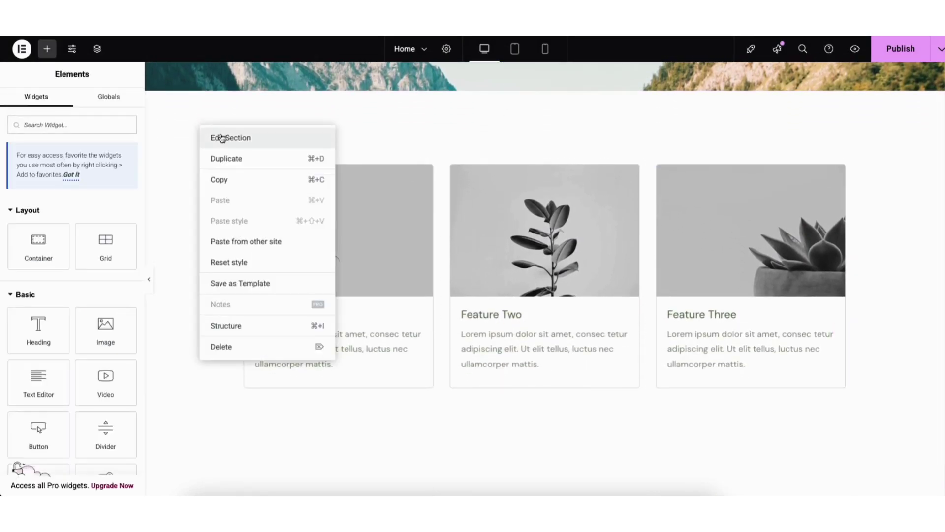
left_click(221, 138)
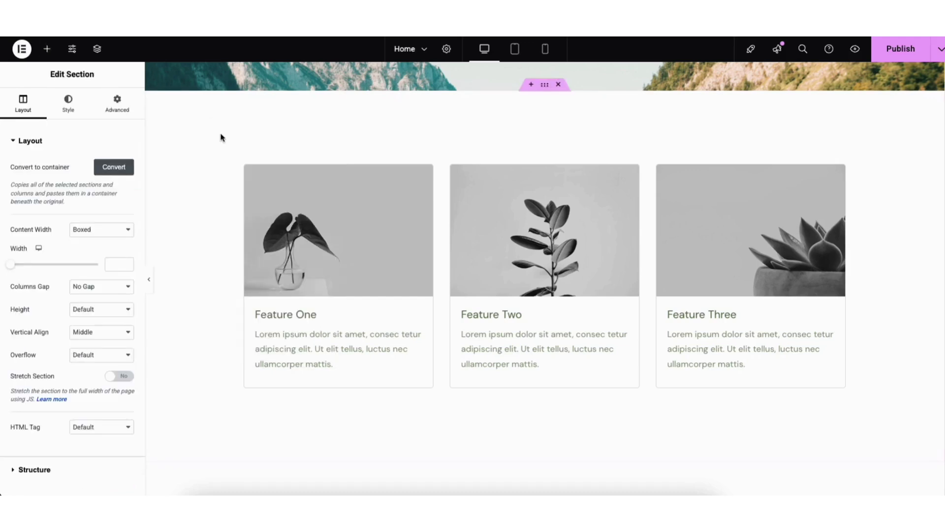
left_click(69, 102)
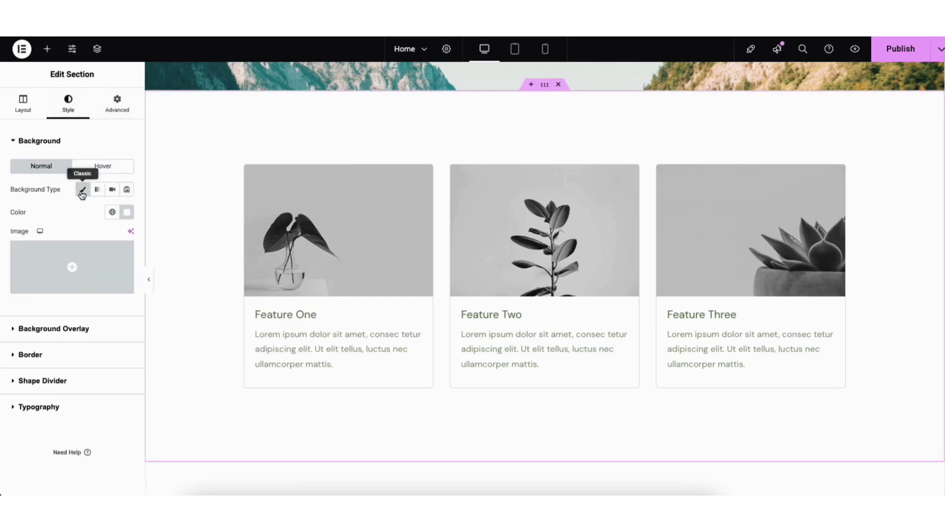
left_click(127, 211)
left_click(190, 259)
left_click_drag(190, 259, 52, 234)
left_click(176, 181)
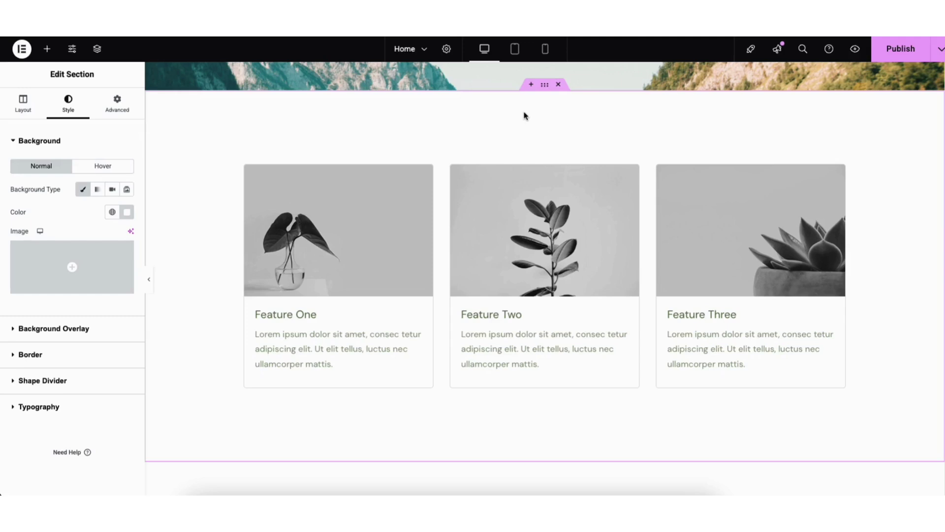
Step: Add a three-column Flexbox container with a wide middle above the feature section, put a Heading widget in its middle column, and delete the container
left_click(531, 86)
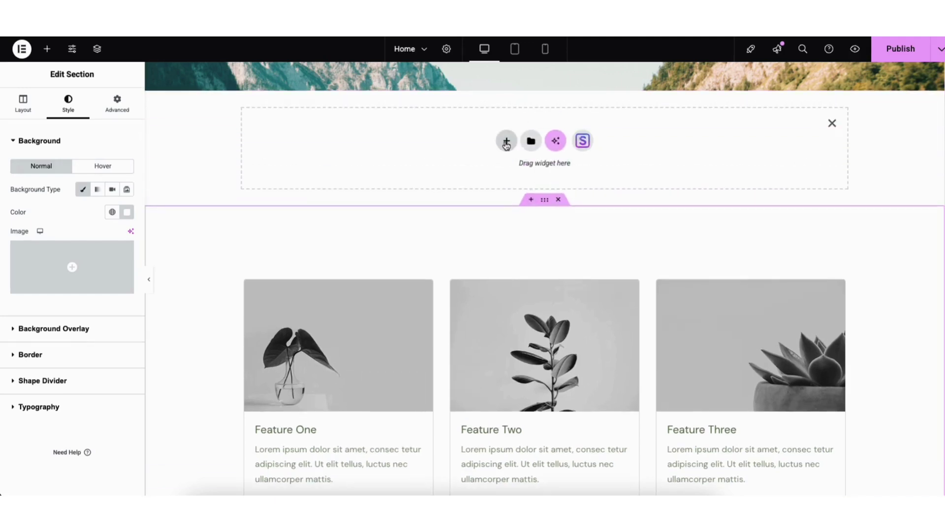
left_click(506, 143)
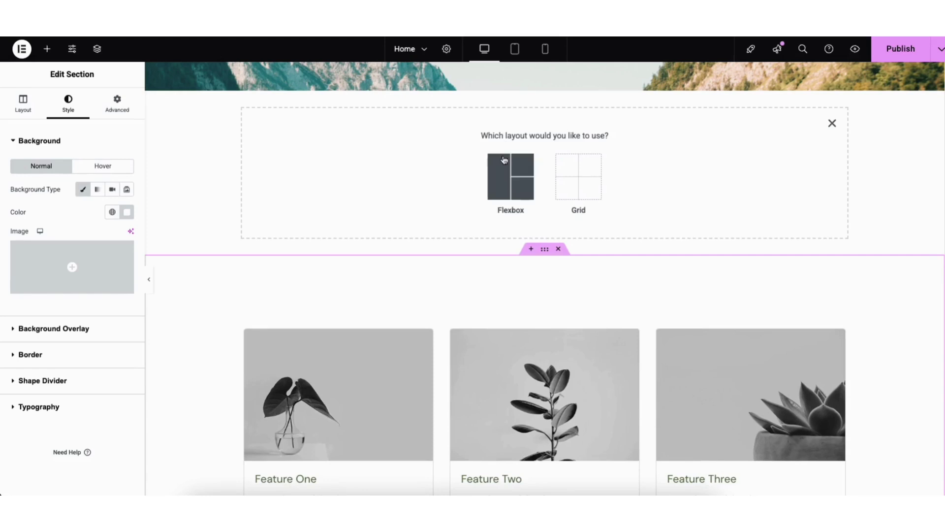
left_click(501, 184)
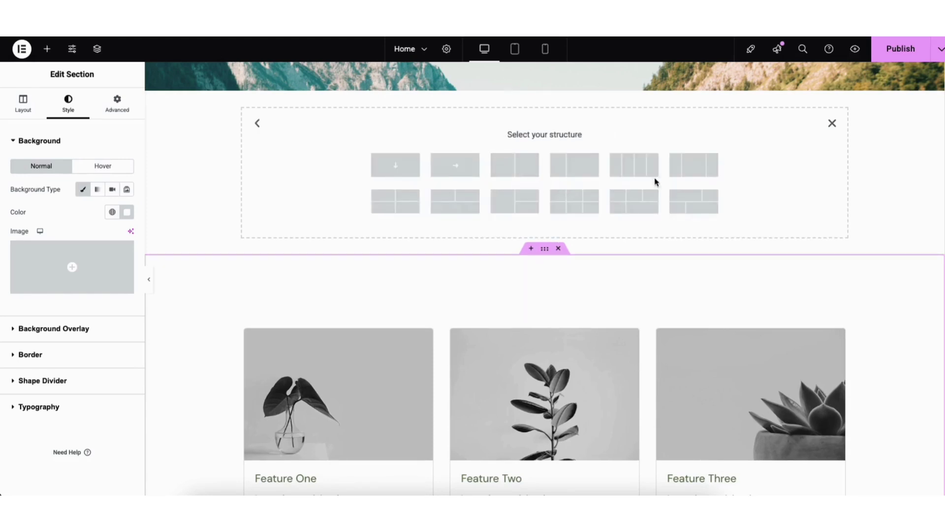
left_click(693, 171)
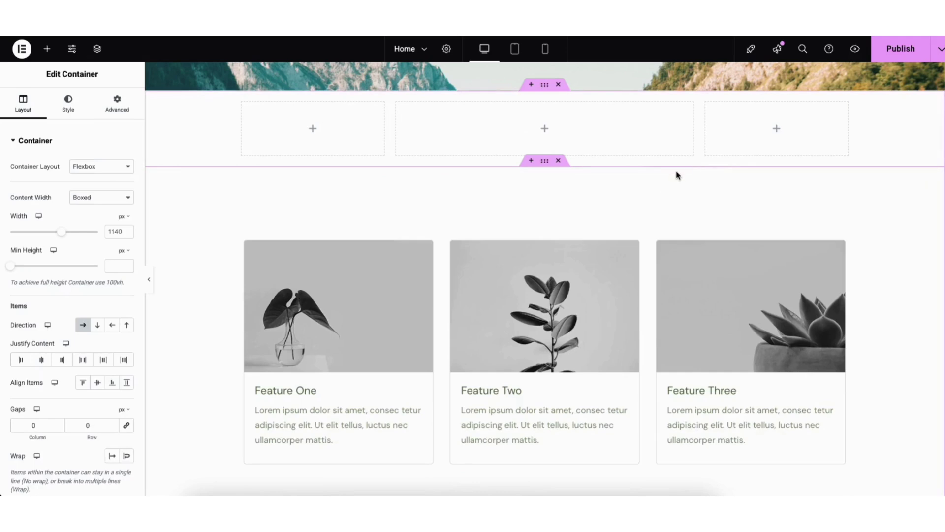
left_click(47, 49)
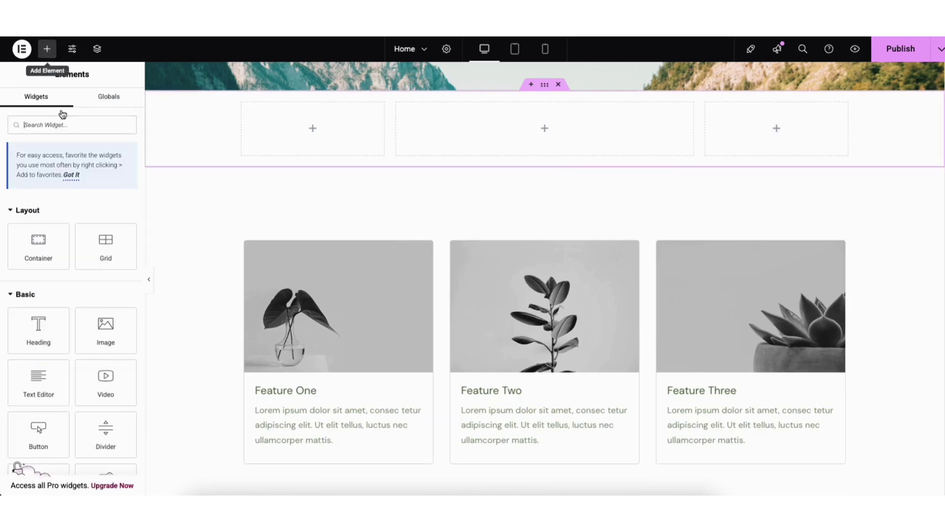
left_click_drag(40, 327, 522, 142)
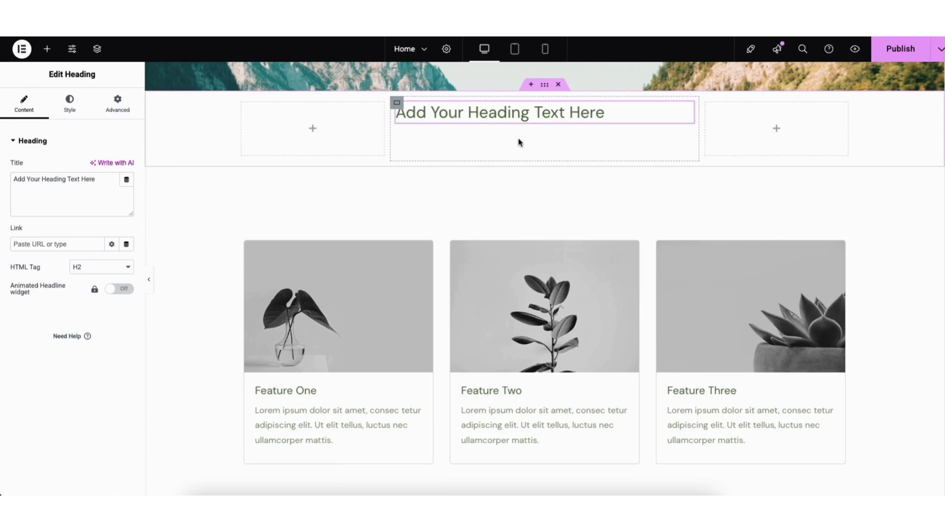
left_click(558, 85)
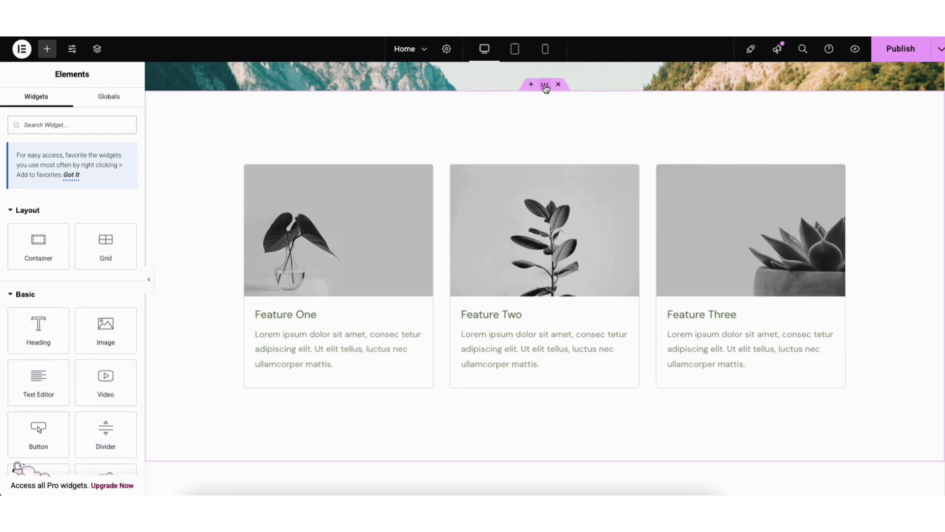
Step: Move the three-card feature section directly below the About Us section and check the save options beside Publish
left_click_drag(546, 87, 485, 116)
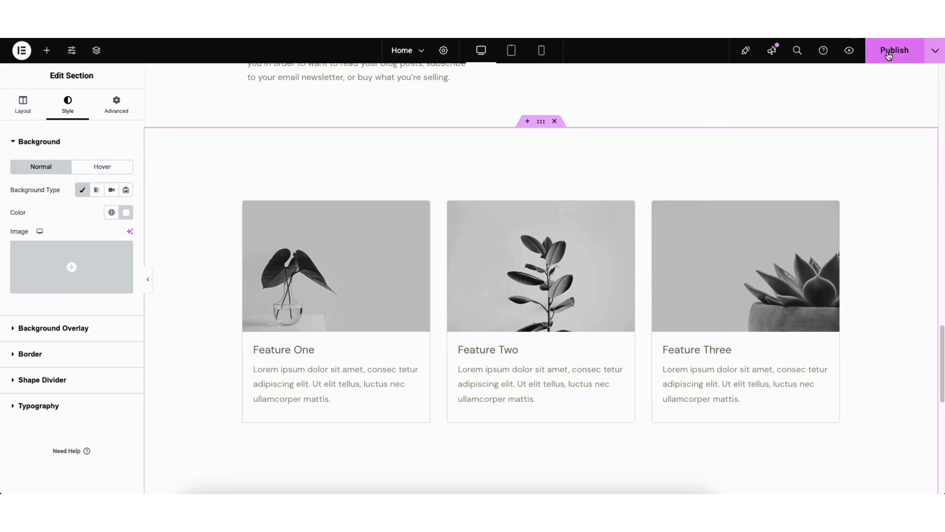
left_click(935, 52)
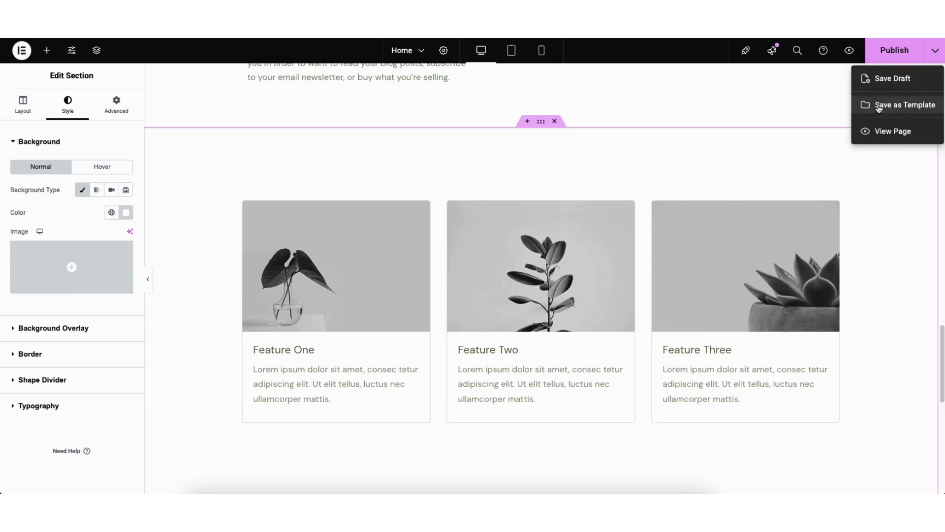
left_click(845, 104)
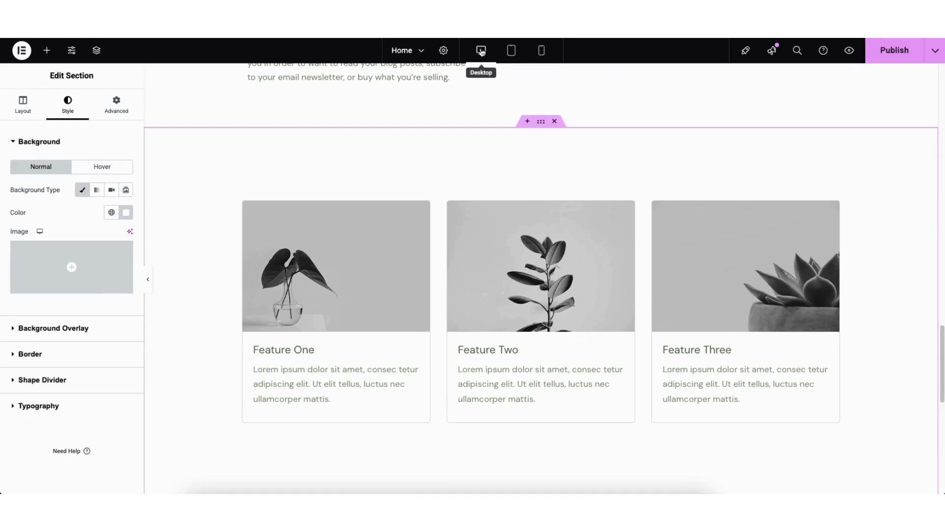
Step: Preview the home page in the tablet and mobile layouts, and return to the desktop layout
left_click(512, 54)
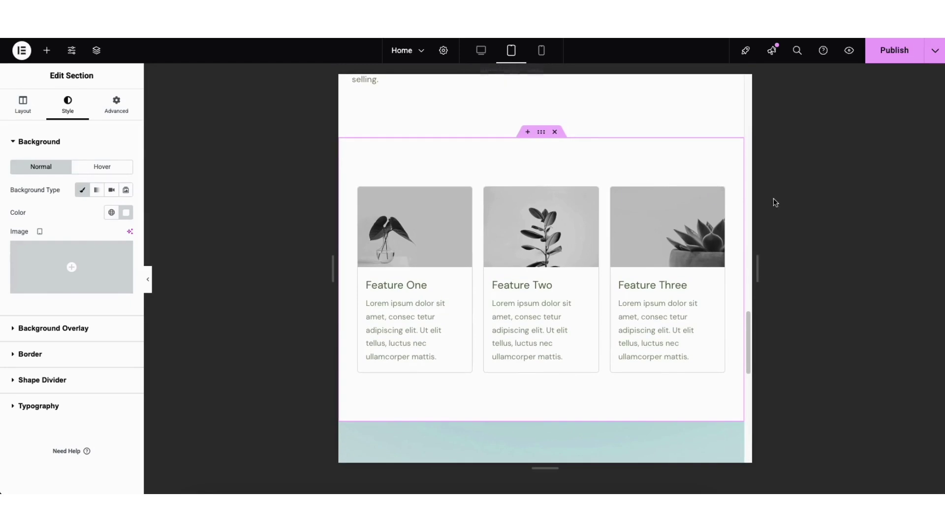
left_click_drag(749, 327, 545, 79)
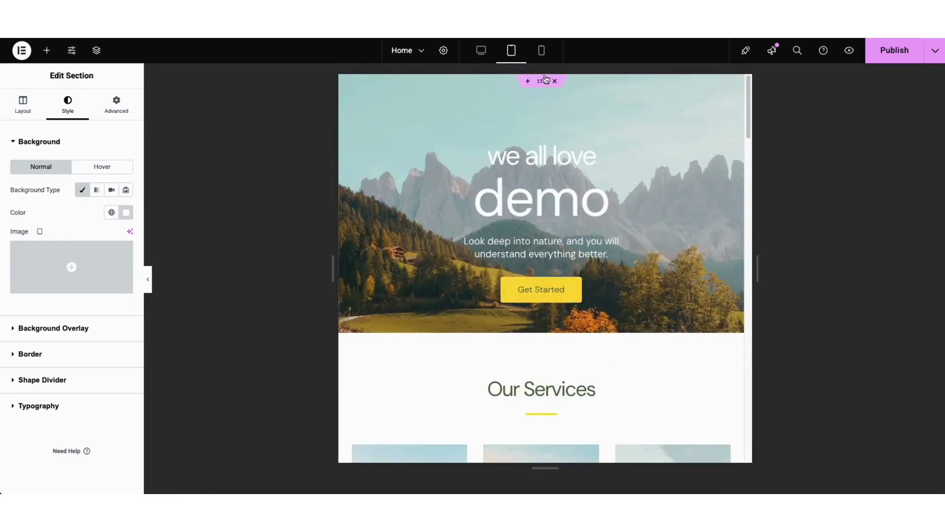
left_click(542, 51)
left_click_drag(639, 107, 635, 69)
left_click(481, 52)
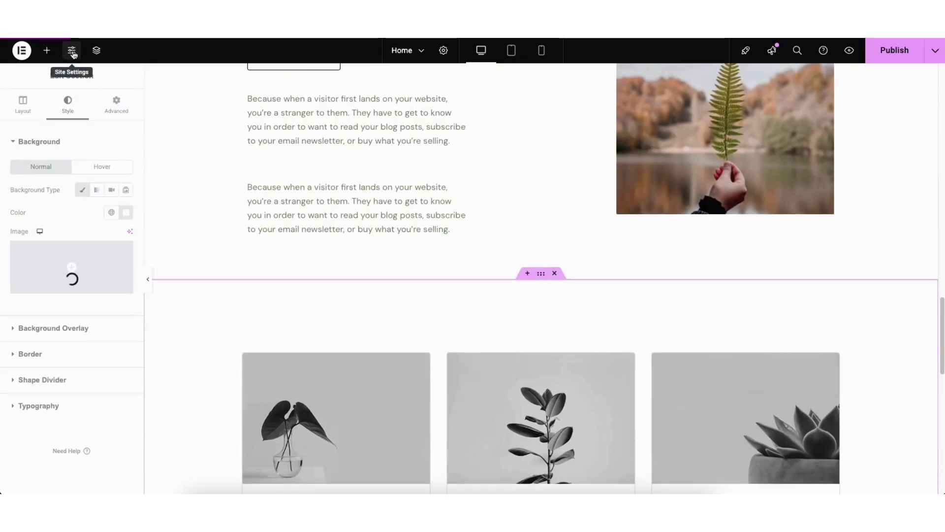
Step: Check the available site settings and review the home page's action history and saved revisions
left_click(71, 51)
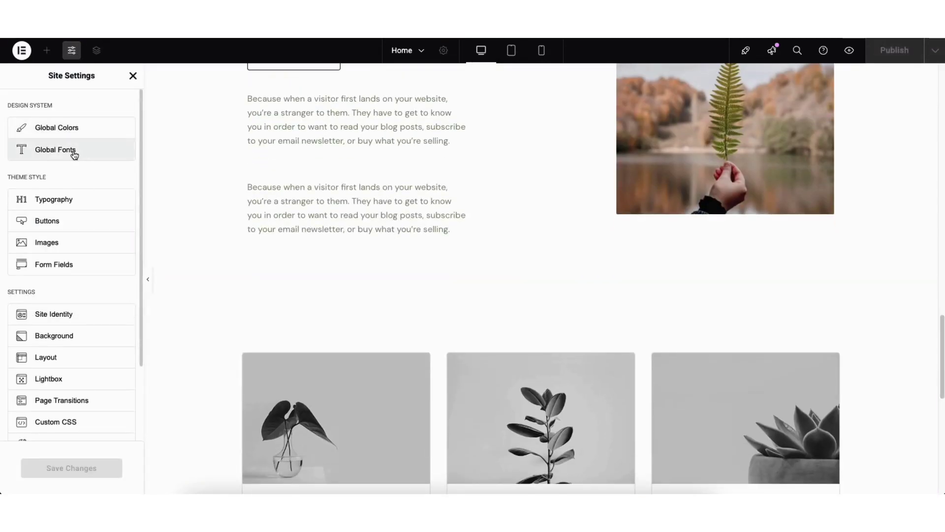
left_click(133, 75)
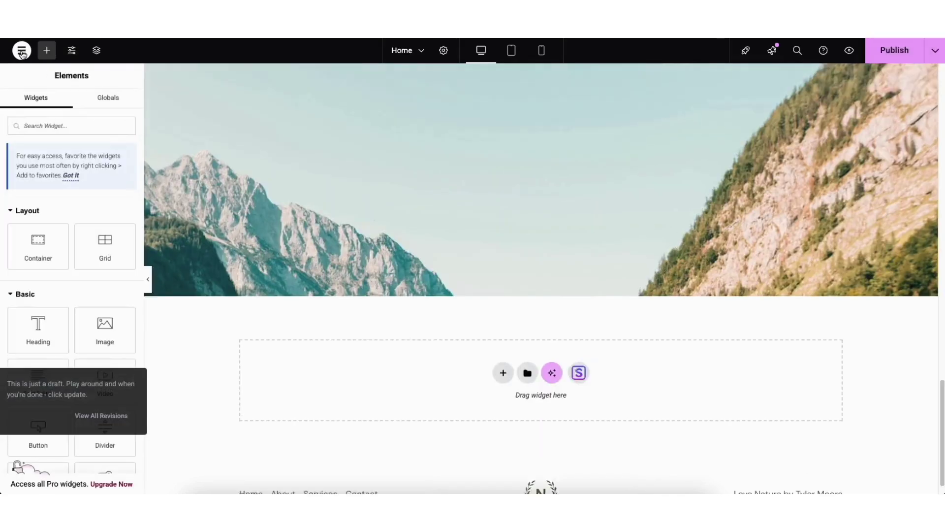
left_click(22, 51)
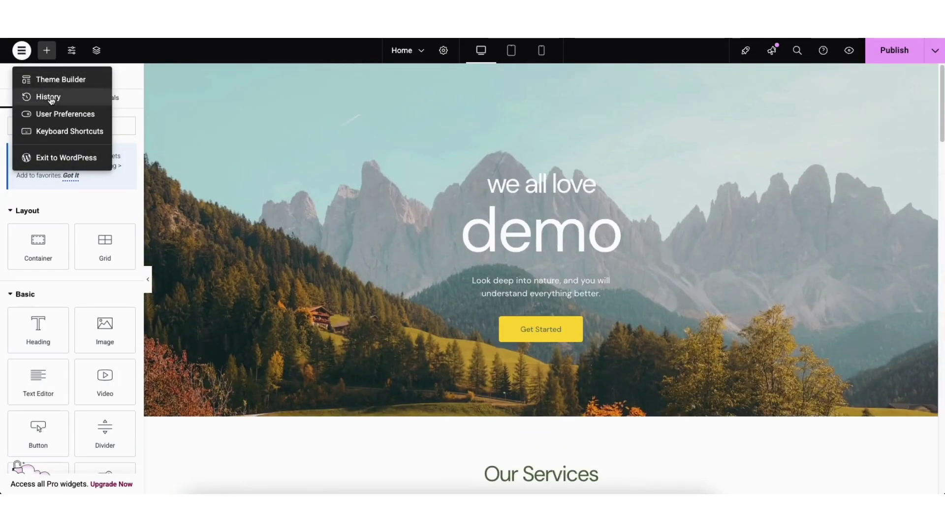
left_click(48, 96)
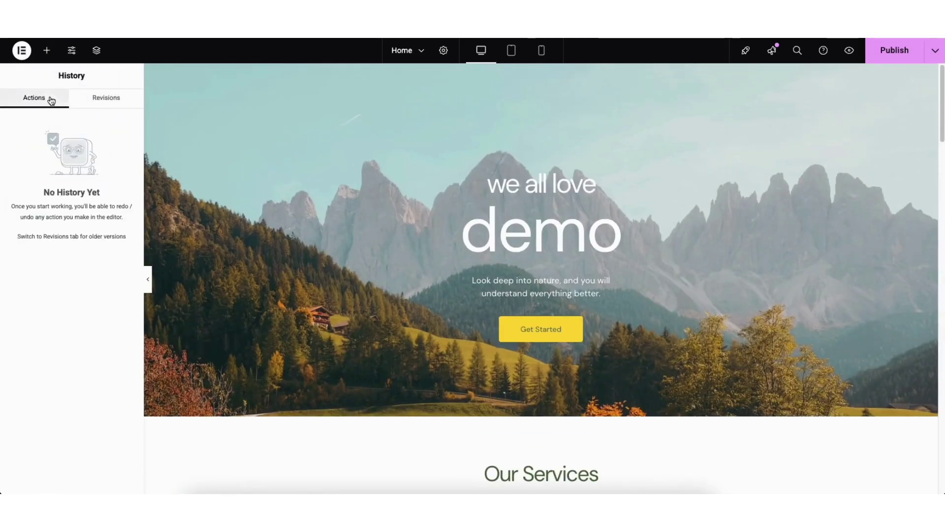
left_click(103, 99)
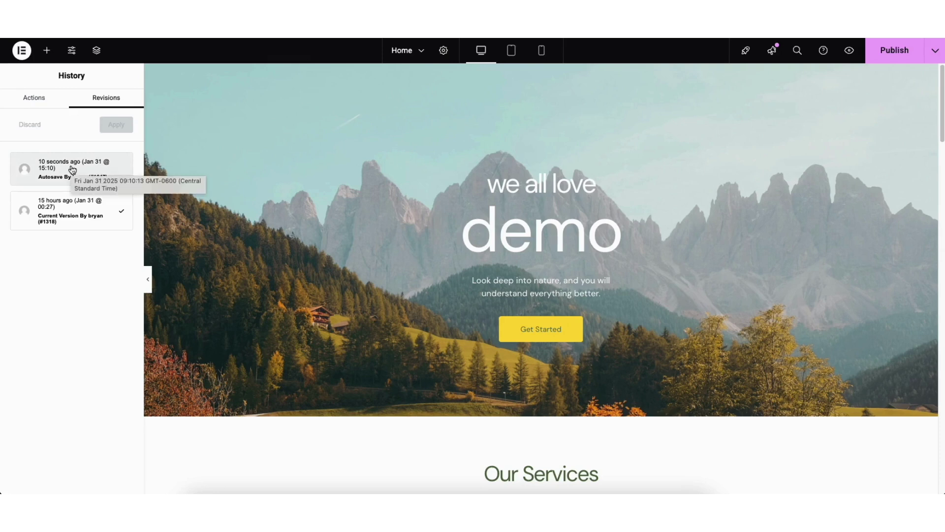
Step: Exit the Elementor editor to WordPress and go to the main dashboard
left_click(22, 52)
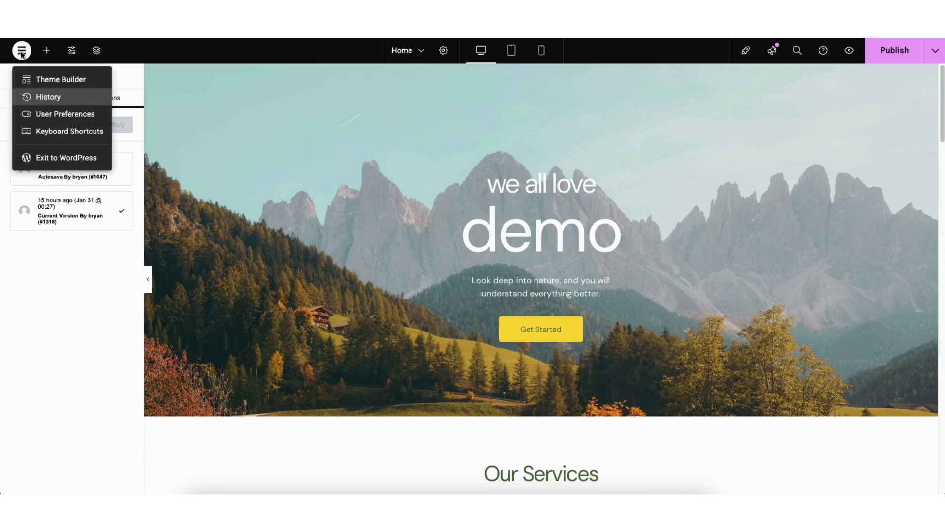
left_click(49, 159)
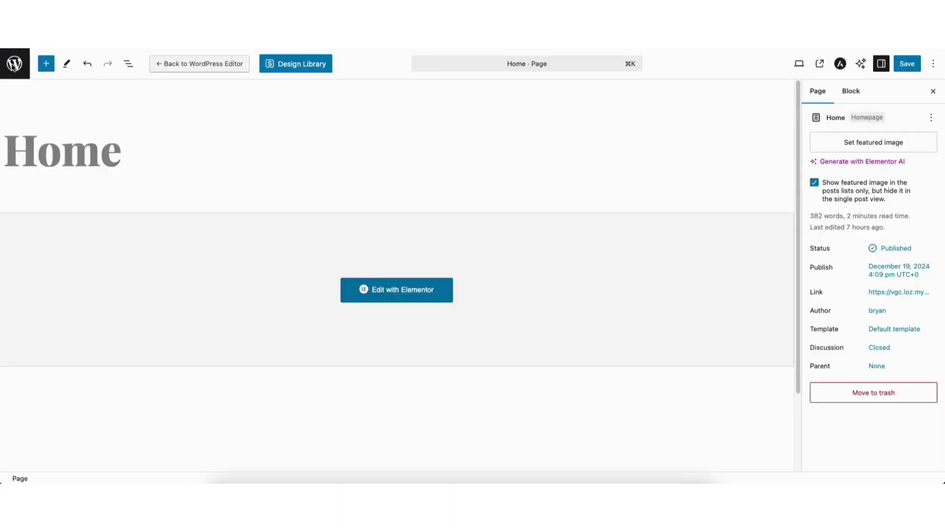
left_click(14, 64)
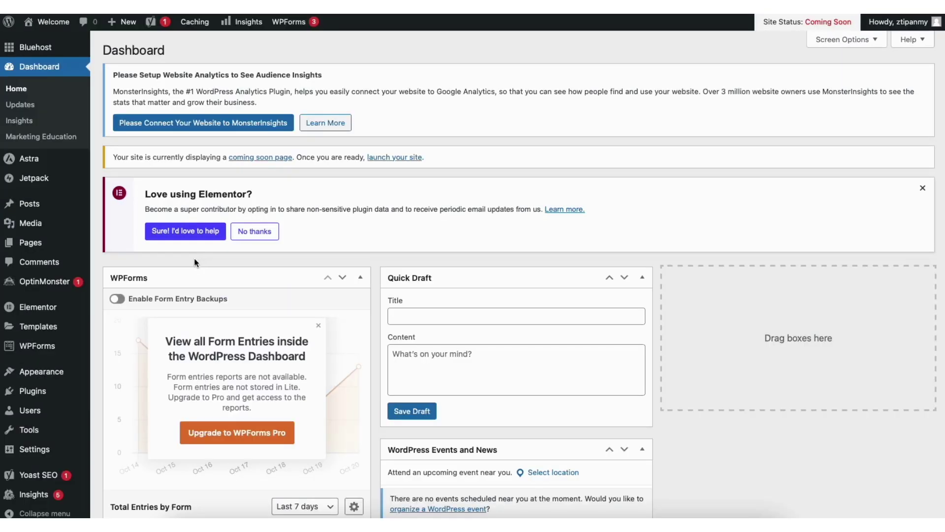
Step: View the list of all pages and browse the images in the Media Library
mouse_move(40, 244)
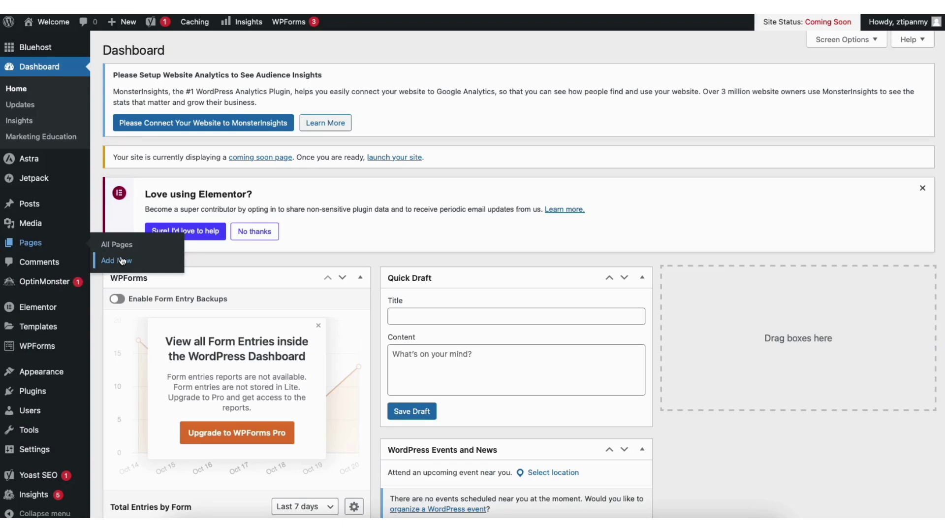
left_click(117, 245)
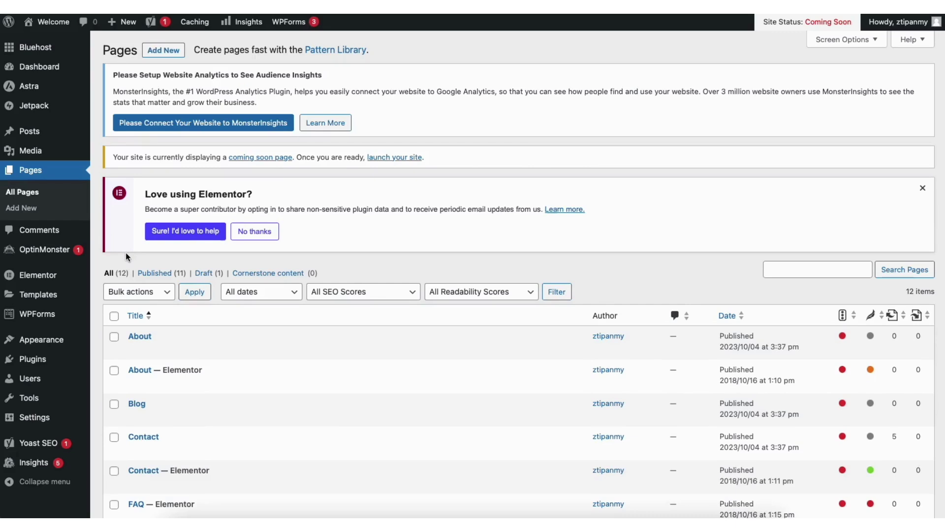
mouse_move(28, 155)
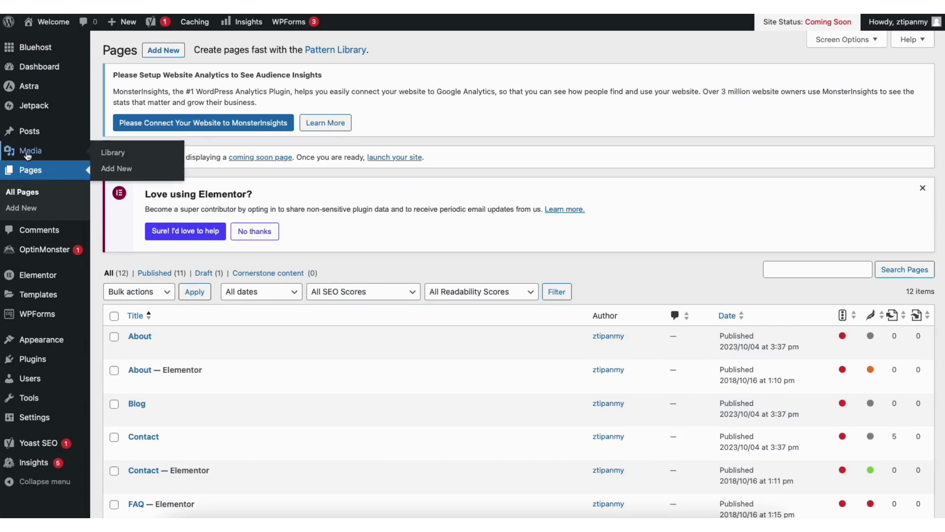
left_click(122, 157)
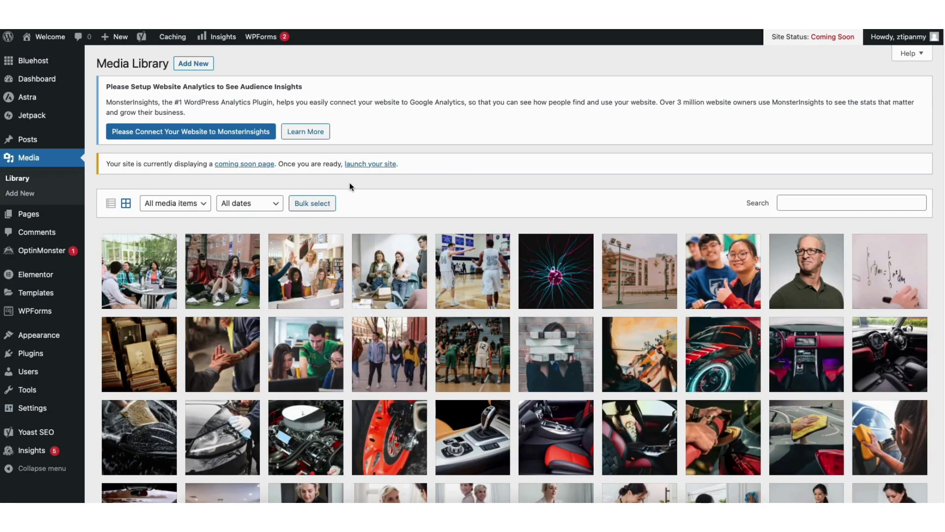
scroll(936, 163, "down", 5)
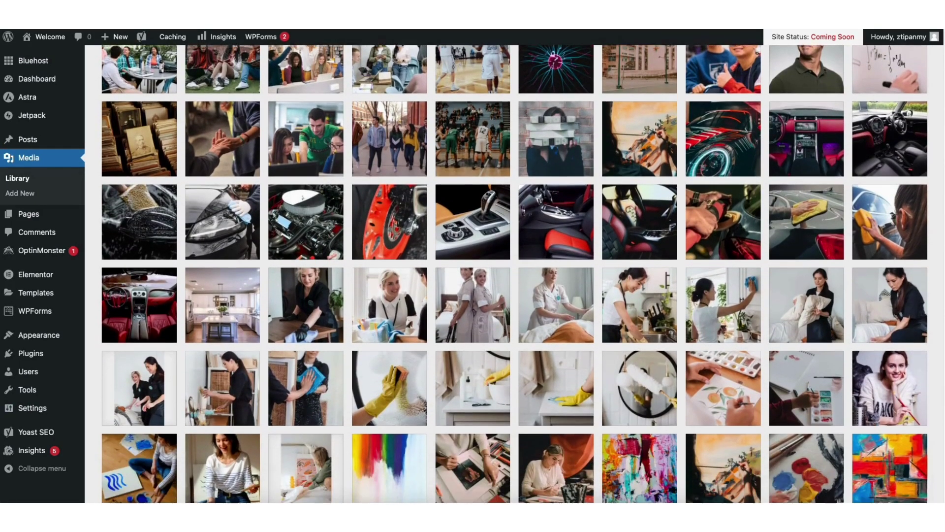
scroll(936, 163, "up", 4)
scroll(936, 163, "up", 1)
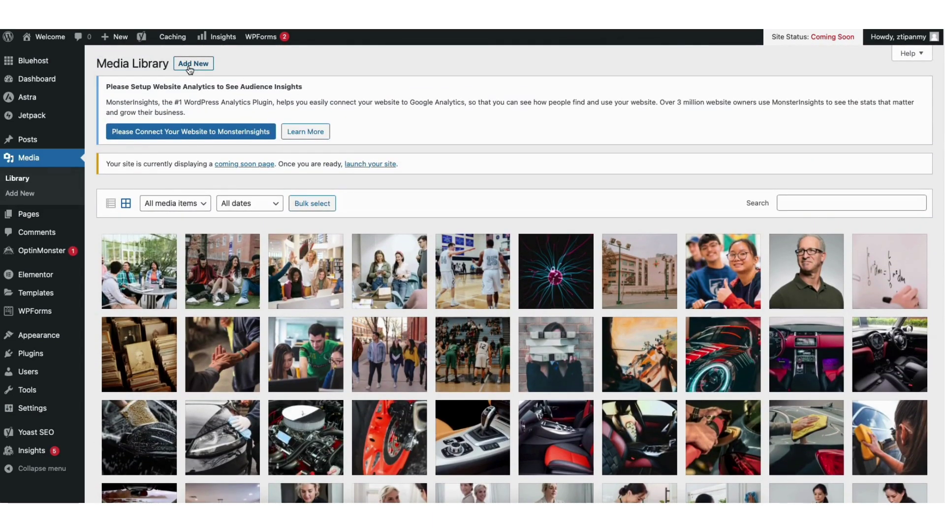
Step: View the list of all posts and the moderation options for the comment on the Hello world! post
mouse_move(34, 142)
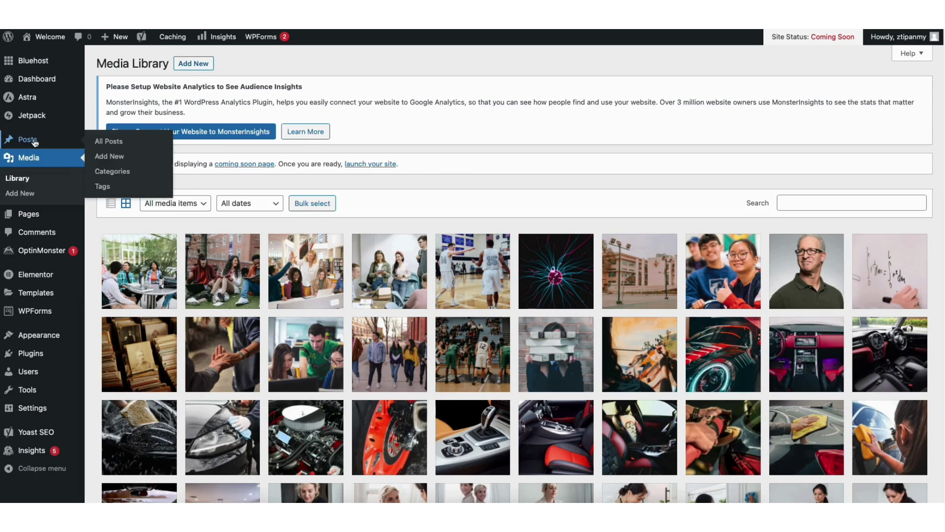
left_click(114, 142)
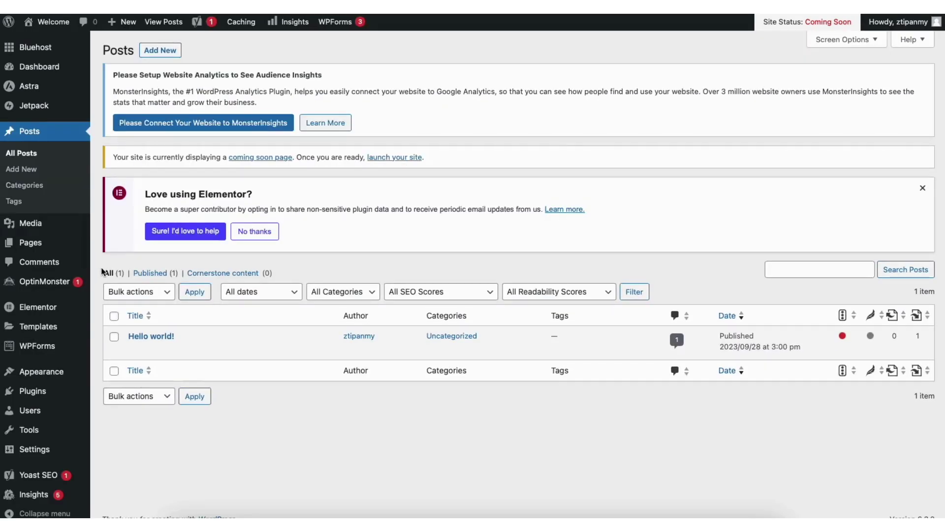
left_click(47, 260)
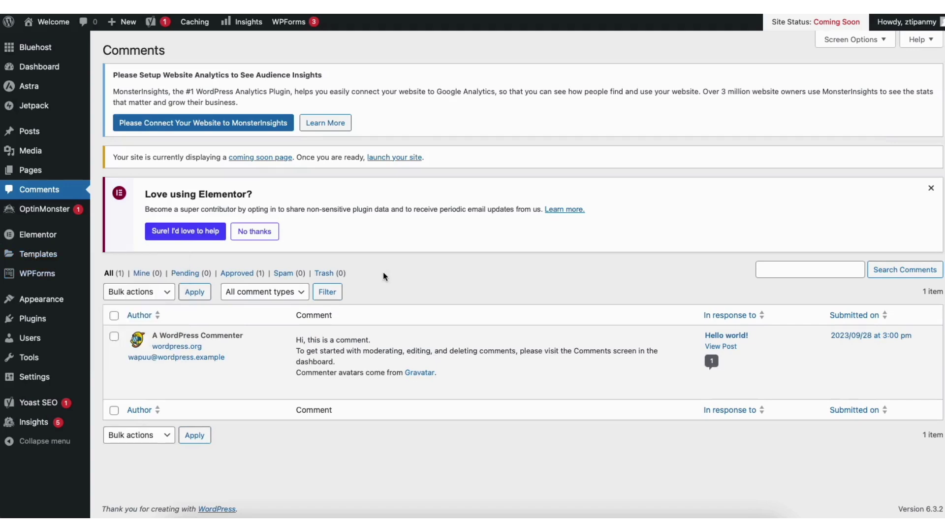
mouse_move(352, 394)
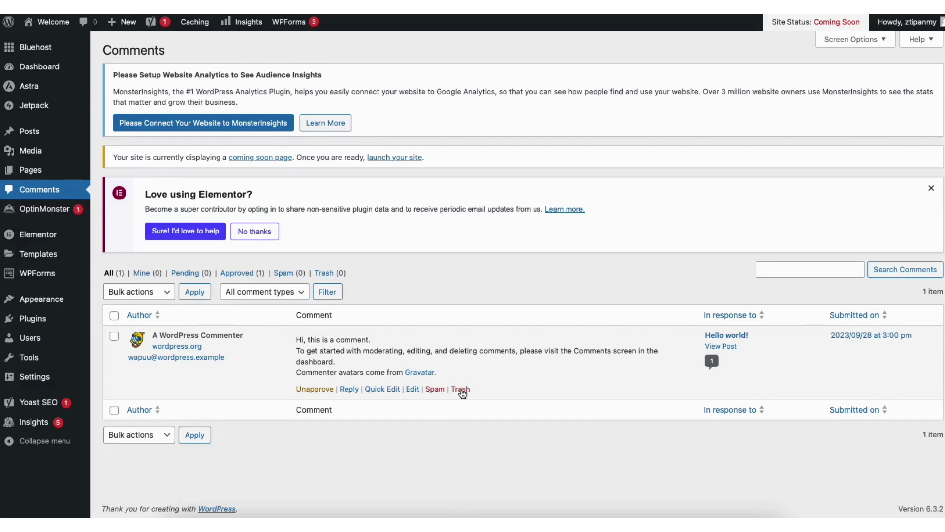
Step: Browse the featured plugins that can be added to the site
mouse_move(84, 326)
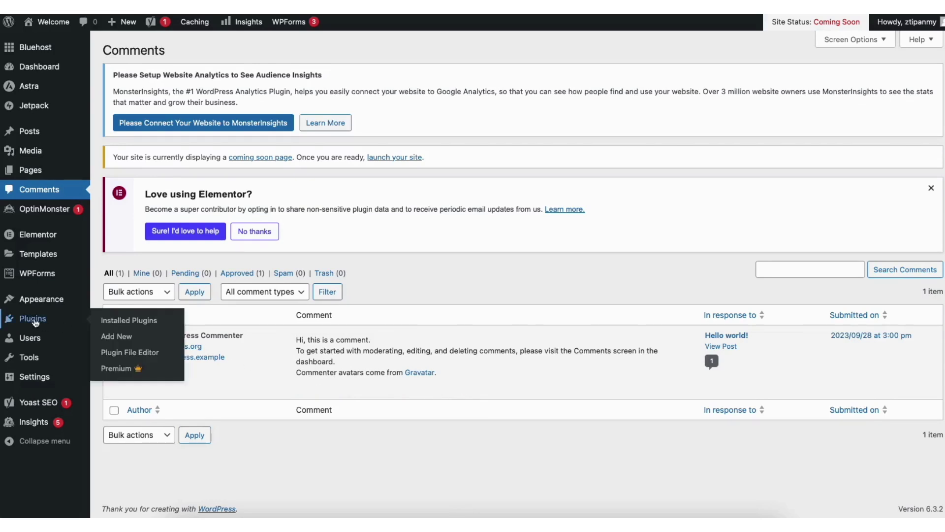
left_click(118, 337)
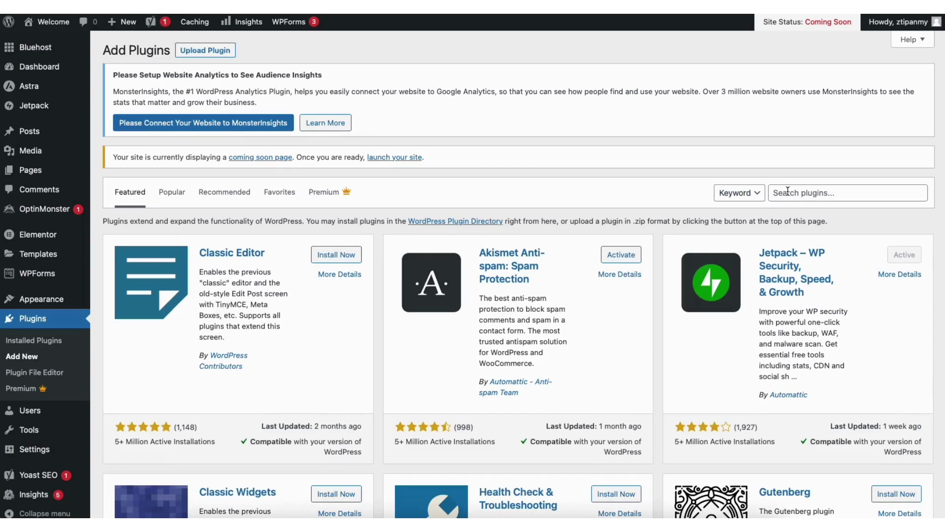
scroll(513, 274, "down", 5)
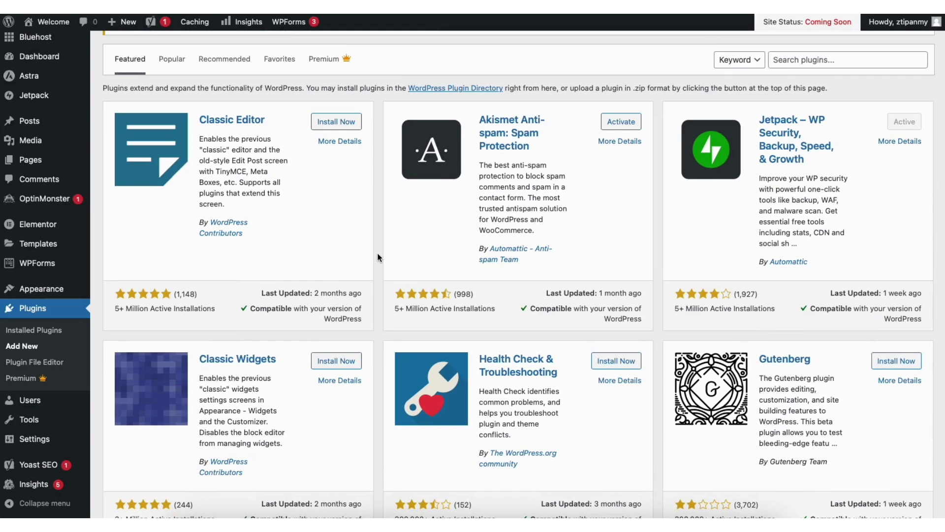
Step: Add Sample Page to the Main Menu and place it between Services and Contact
mouse_move(57, 292)
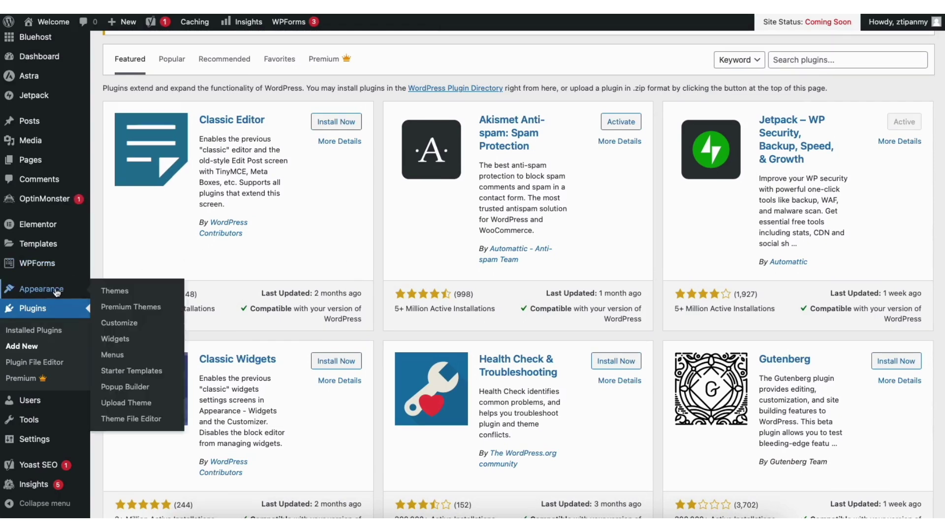
left_click(112, 356)
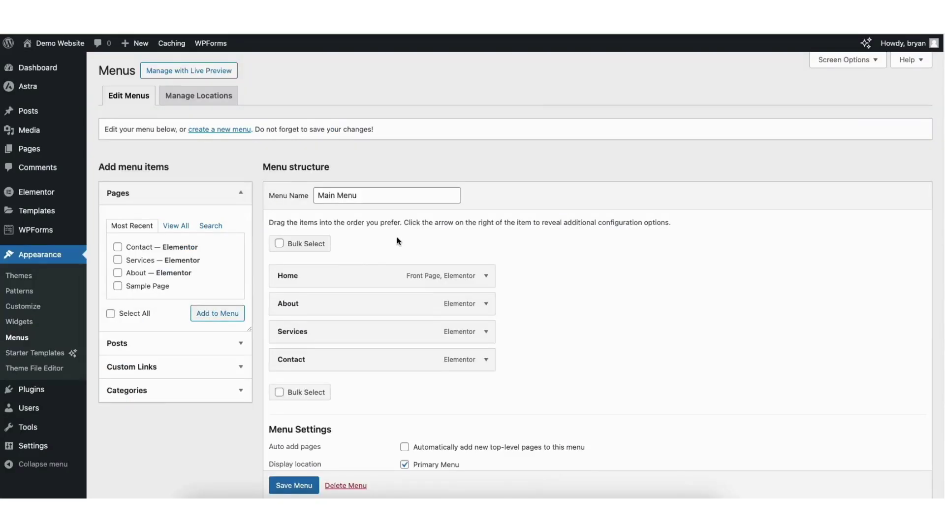
left_click(117, 286)
left_click(208, 315)
left_click_drag(297, 390, 291, 359)
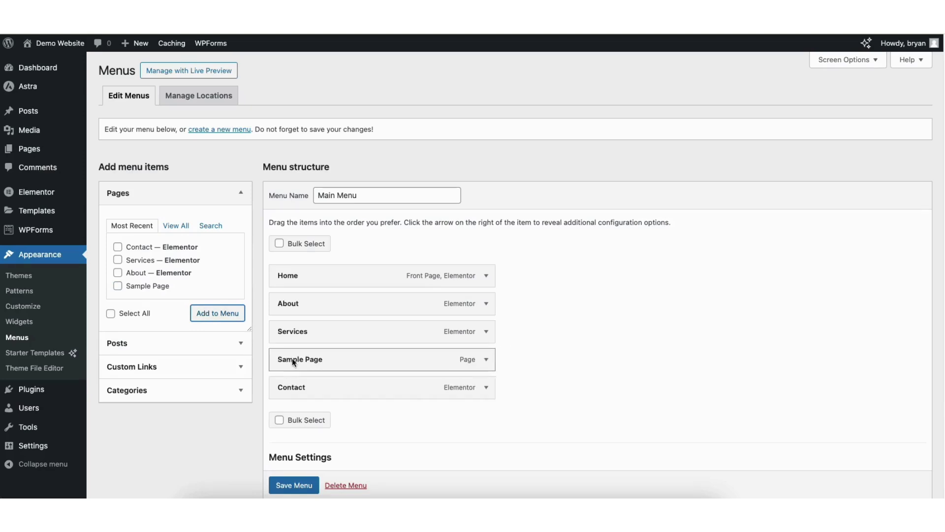
Step: Check the Sample Page menu item's navigation label and remove option, and the display locations in the menu settings
left_click(485, 359)
left_click(299, 400)
key("ctrl+a")
scroll(938, 269, "down", 3)
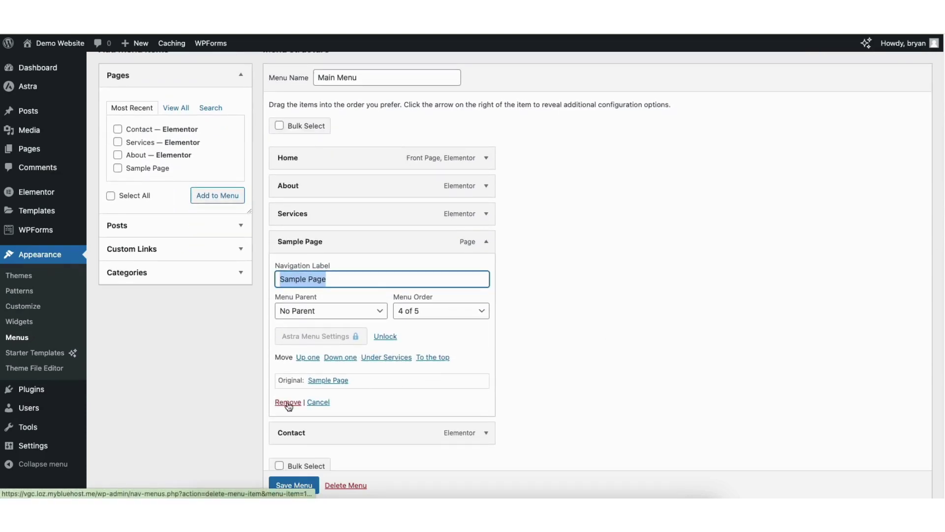
left_click(486, 242)
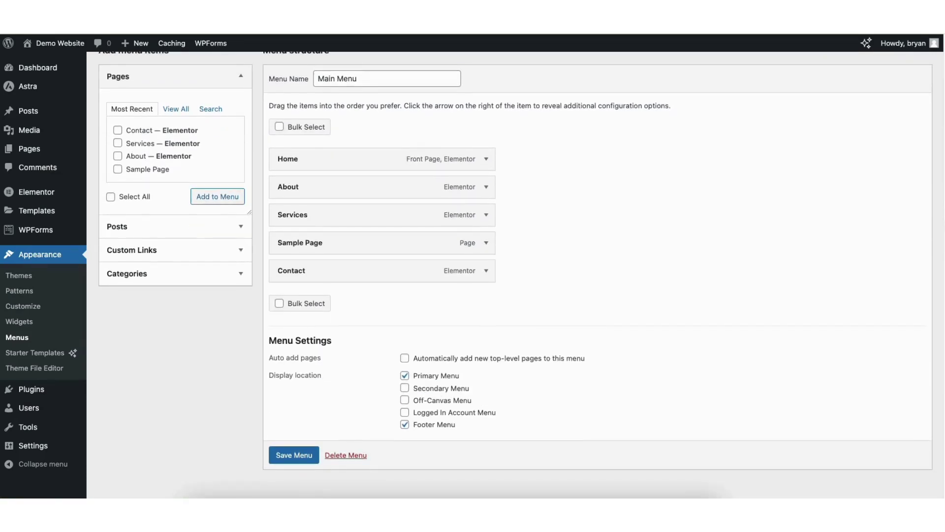
scroll(933, 207, "up", 3)
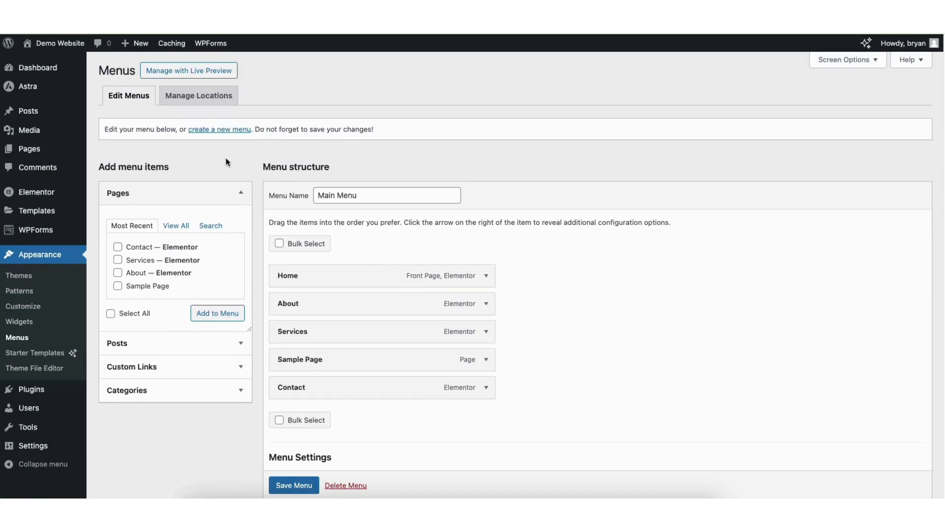
Step: Add a second Sample Page to the Main Menu, nest both Sample Page entries under Services as sub items, and save the menu
left_click(118, 285)
left_click(205, 314)
left_click_drag(294, 416, 316, 389)
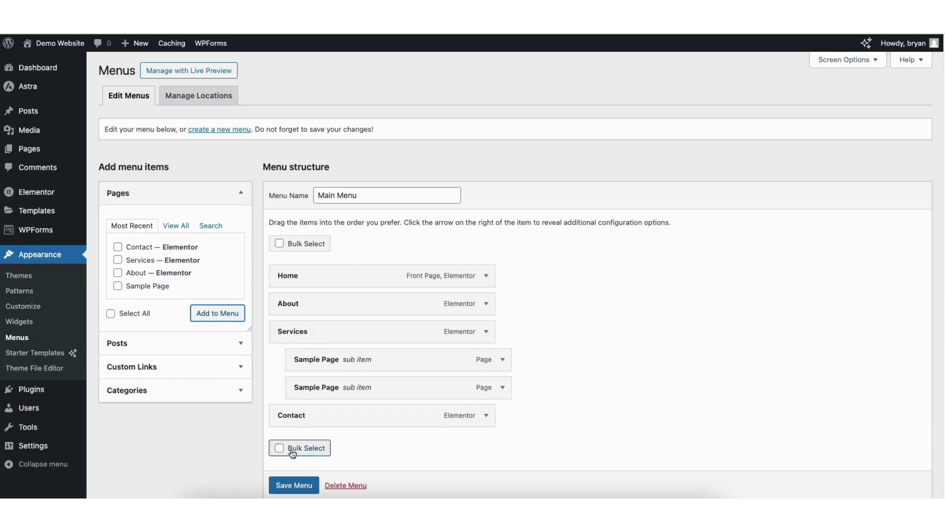
left_click(286, 485)
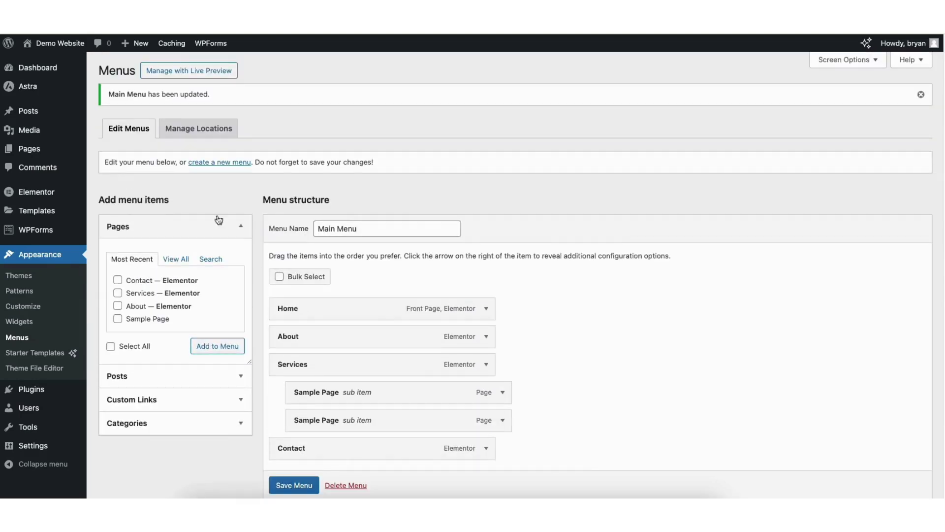
Step: Visit the live site and examine the contact details and message form on the Contact page
mouse_move(47, 44)
left_click(45, 63)
mouse_move(612, 83)
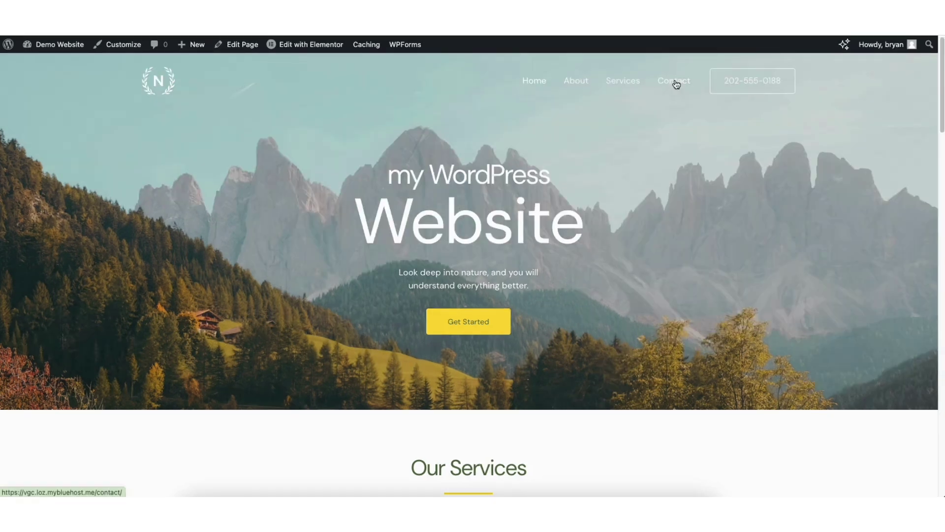
left_click(674, 82)
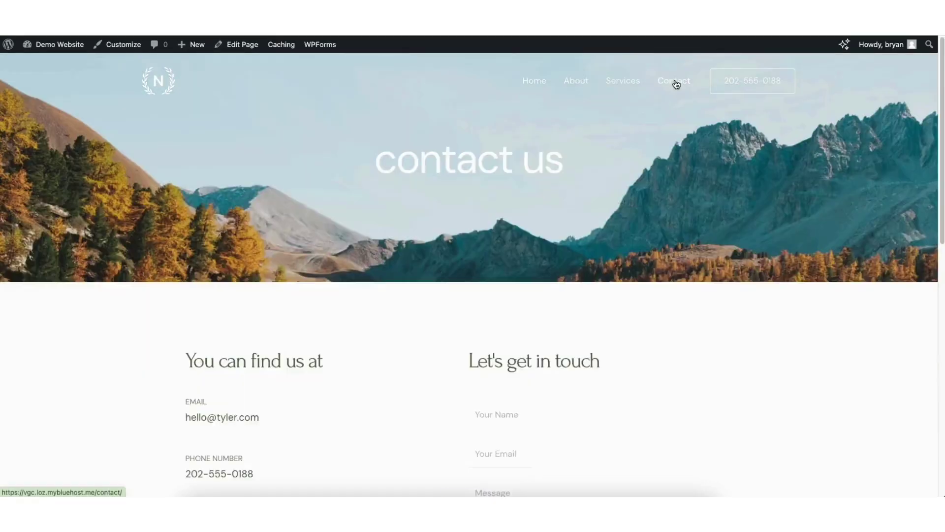
scroll(930, 145, "down", 5)
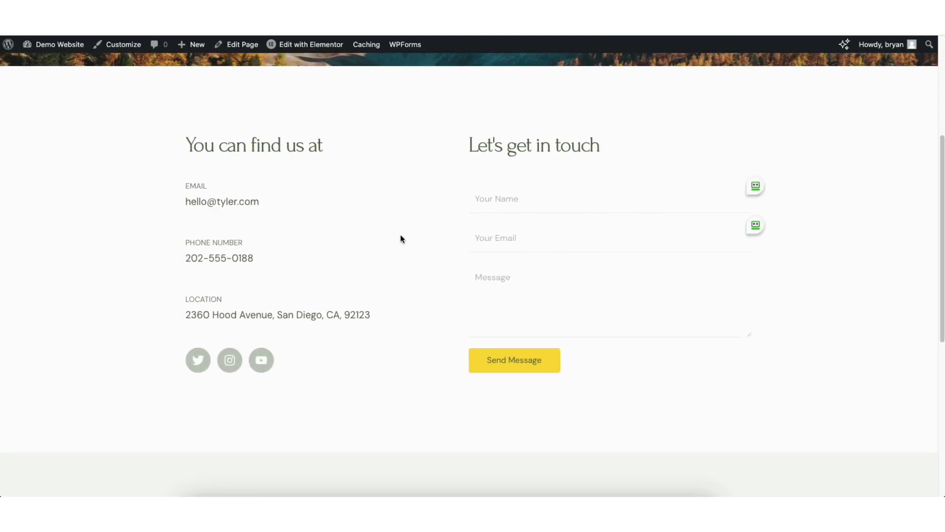
Step: Return to the WordPress dashboard and show the overview of all WPForms forms
mouse_move(43, 46)
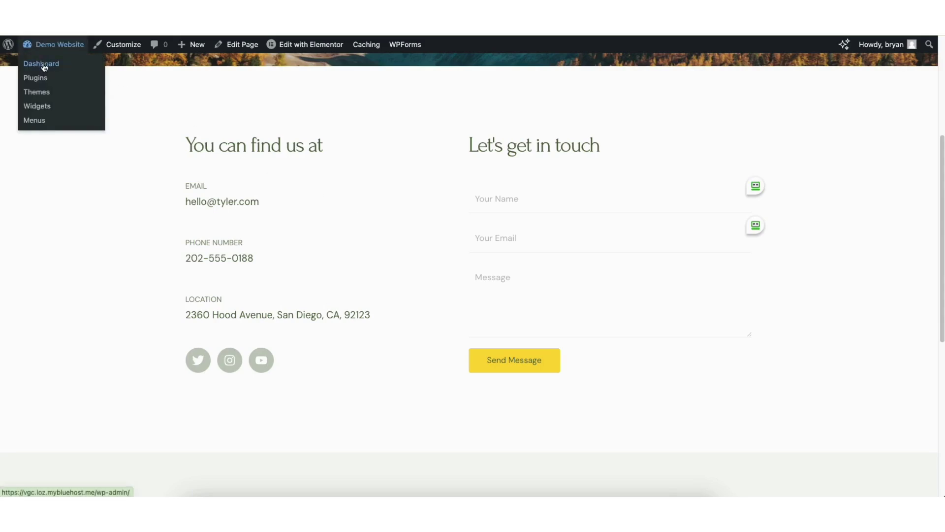
left_click(44, 68)
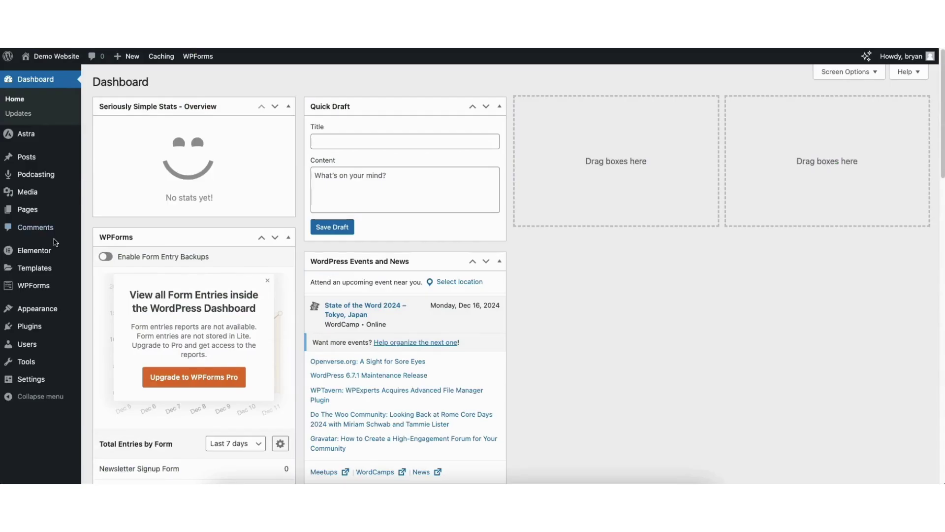
mouse_move(27, 287)
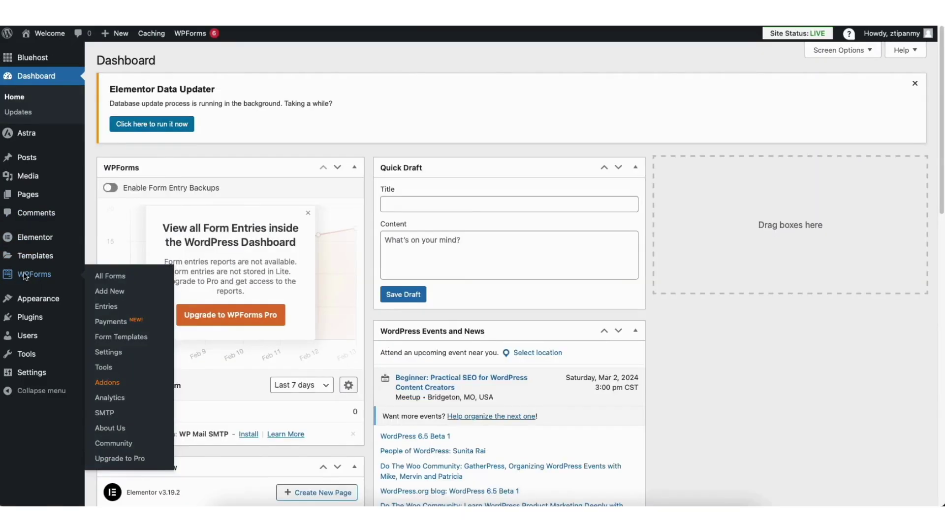
left_click(30, 273)
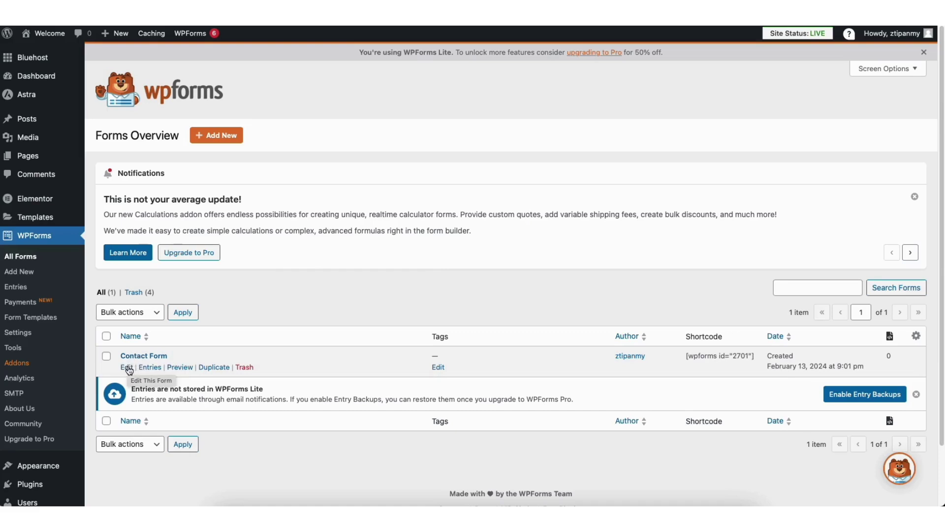
Step: Open the Contact Form for editing and insert a Single Line Text field between Your Name and Email
left_click(126, 368)
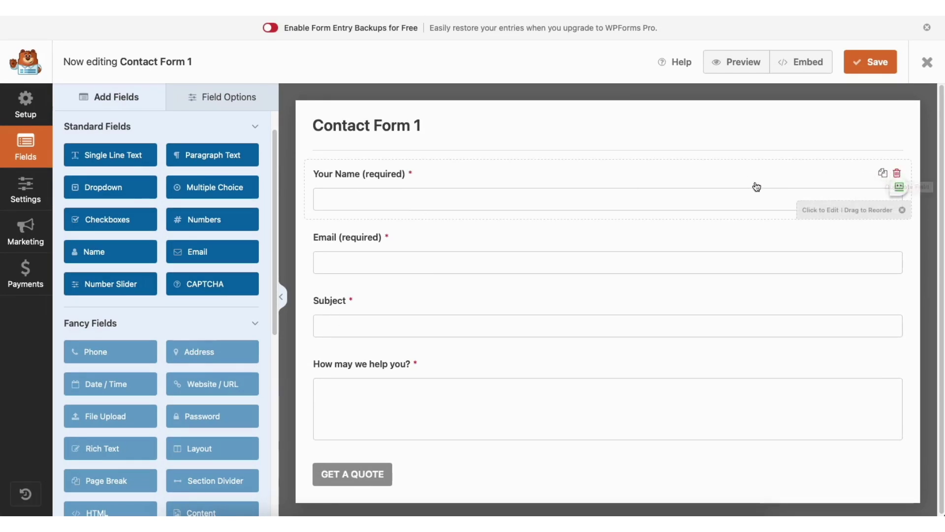
mouse_move(352, 174)
left_mouse_down()
mouse_move(354, 233)
mouse_move(349, 176)
left_mouse_up()
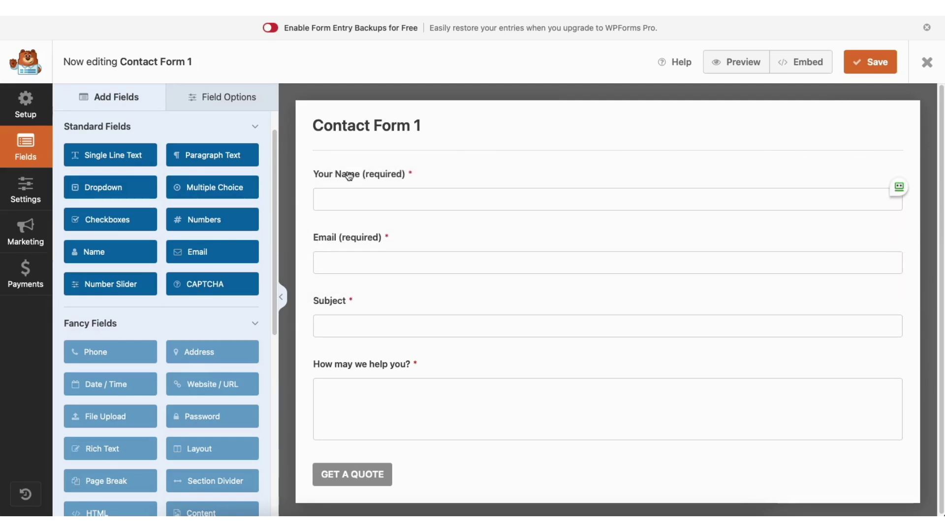
left_click_drag(127, 155, 370, 228)
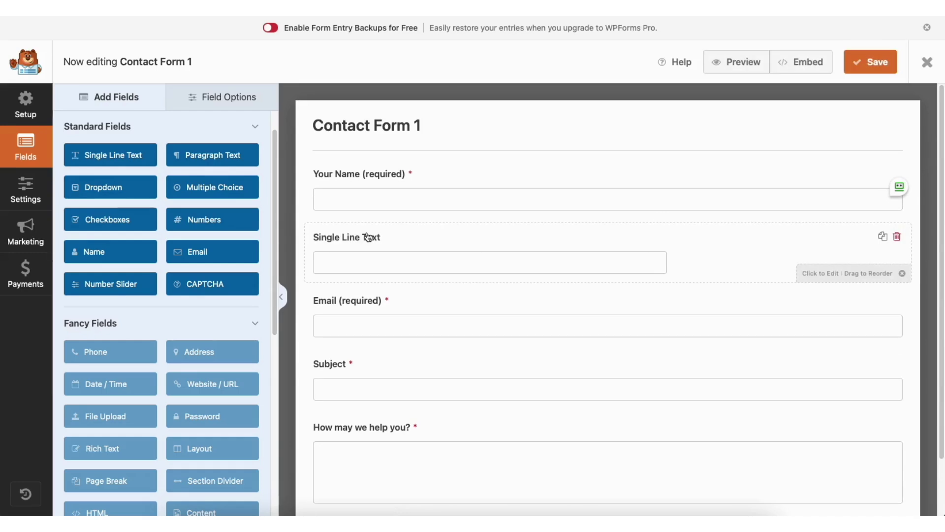
Step: Review the Your Name field's general and advanced options, including its label, the Required switch and the available field sizes
left_click(220, 96)
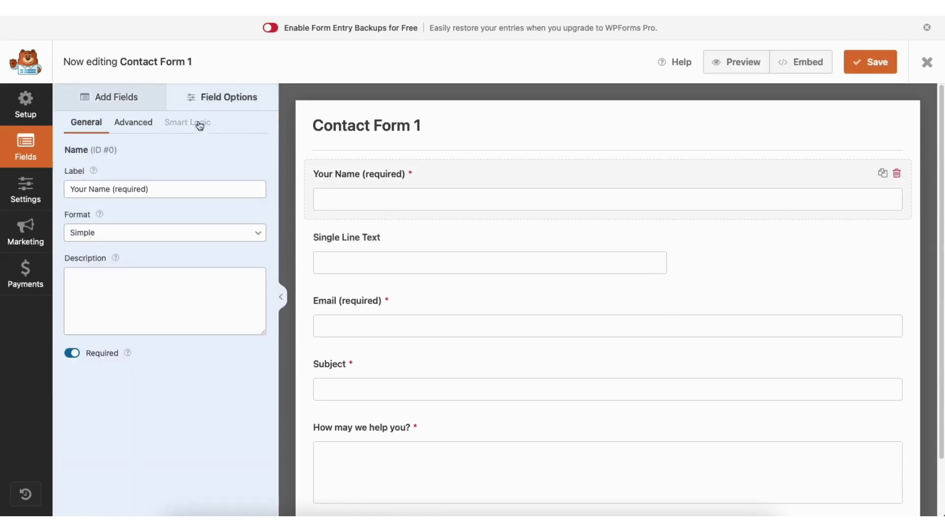
left_click(144, 189)
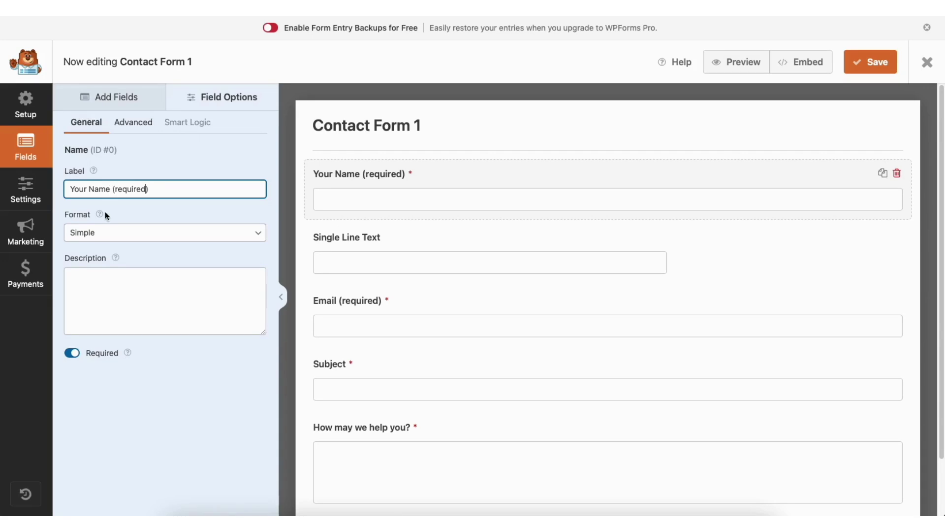
left_click(74, 354)
left_click(73, 354)
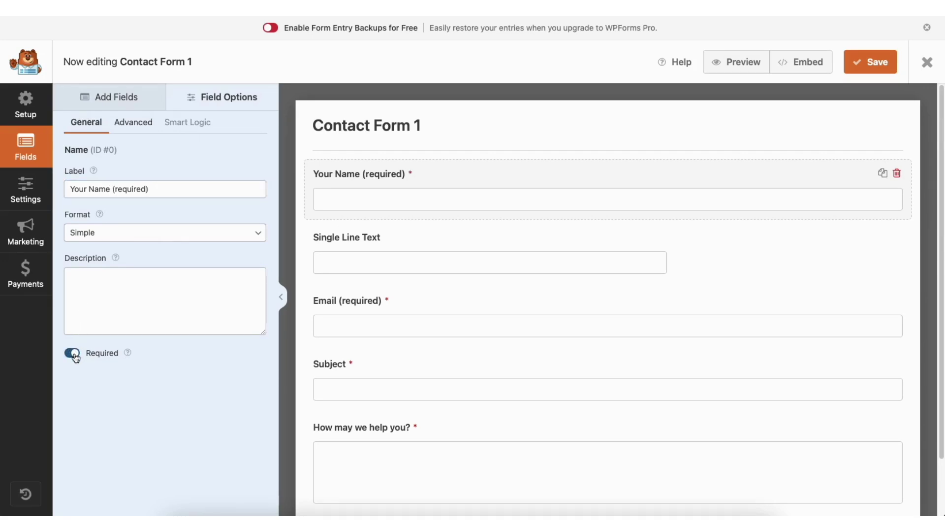
left_click(146, 128)
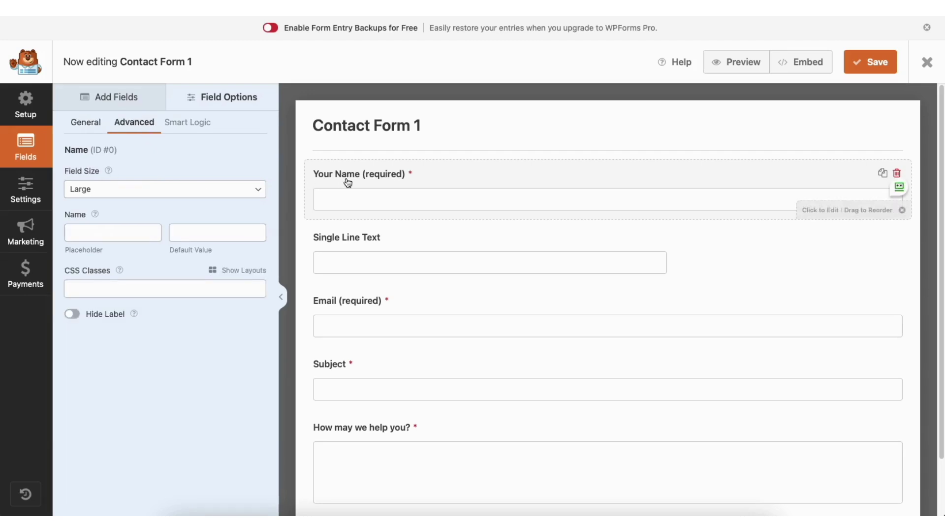
left_click(133, 191)
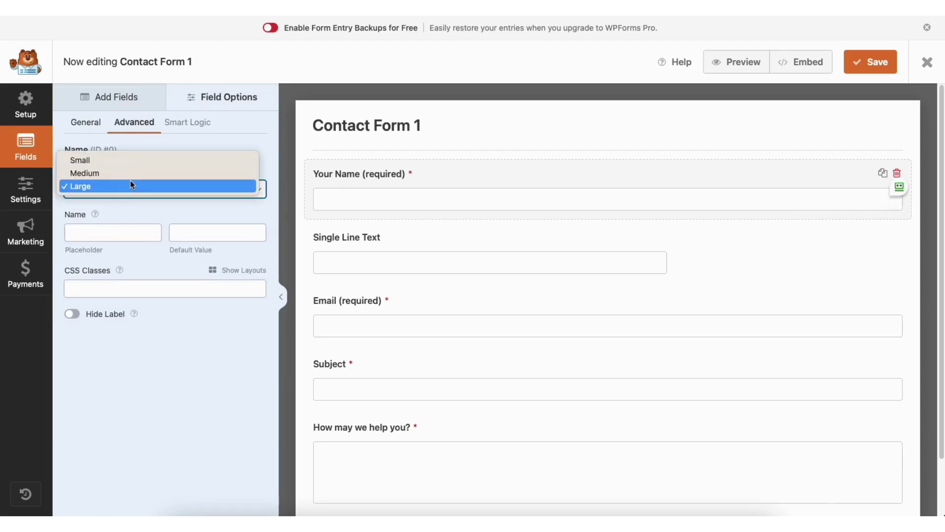
left_click(129, 182)
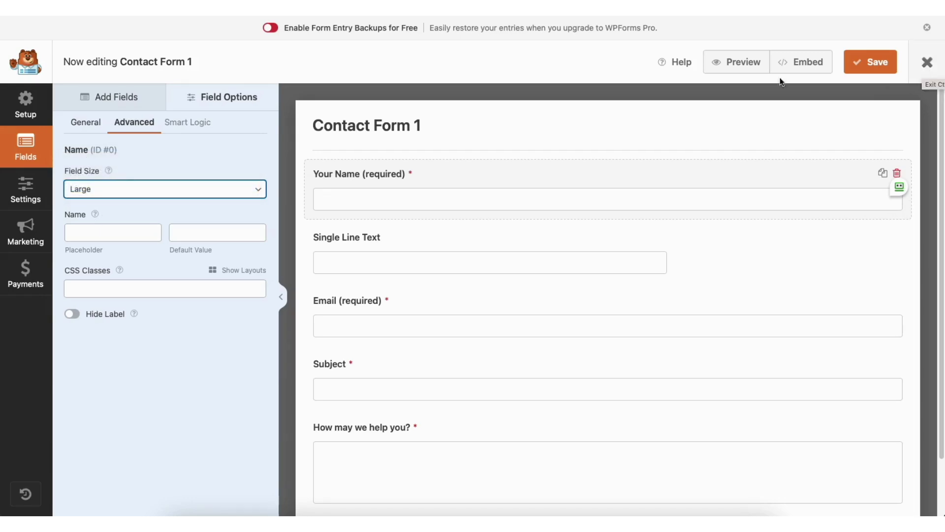
Step: Review the form's general, spam protection, notification and confirmation settings, and exit the form builder
left_click(30, 188)
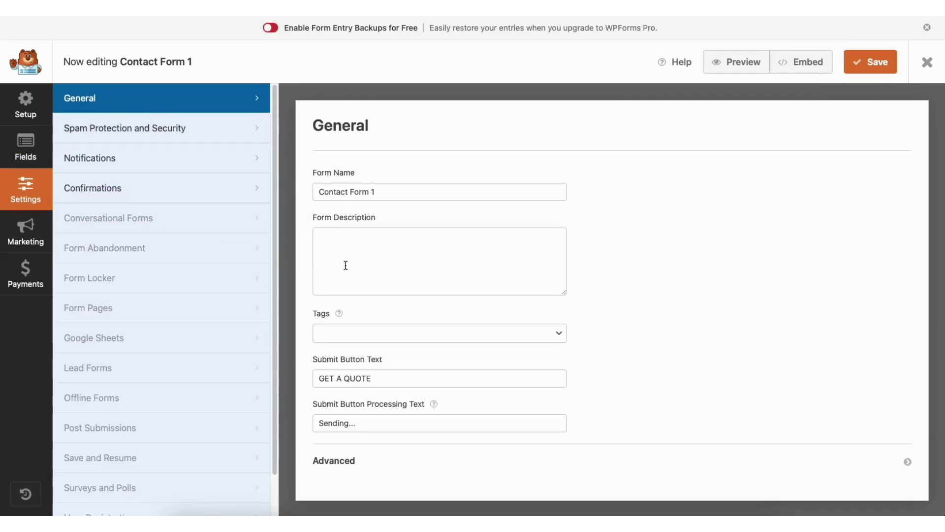
left_click(196, 130)
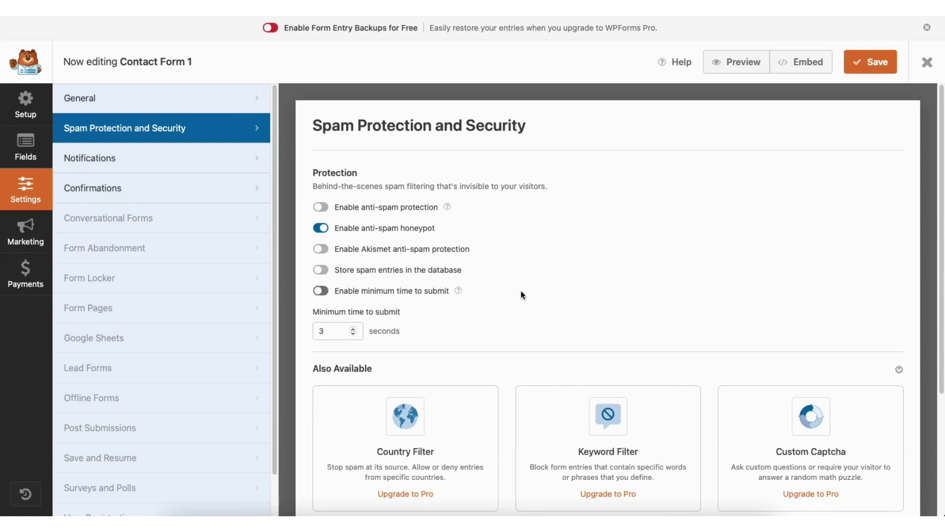
left_click(181, 160)
left_click_drag(940, 166, 944, 269)
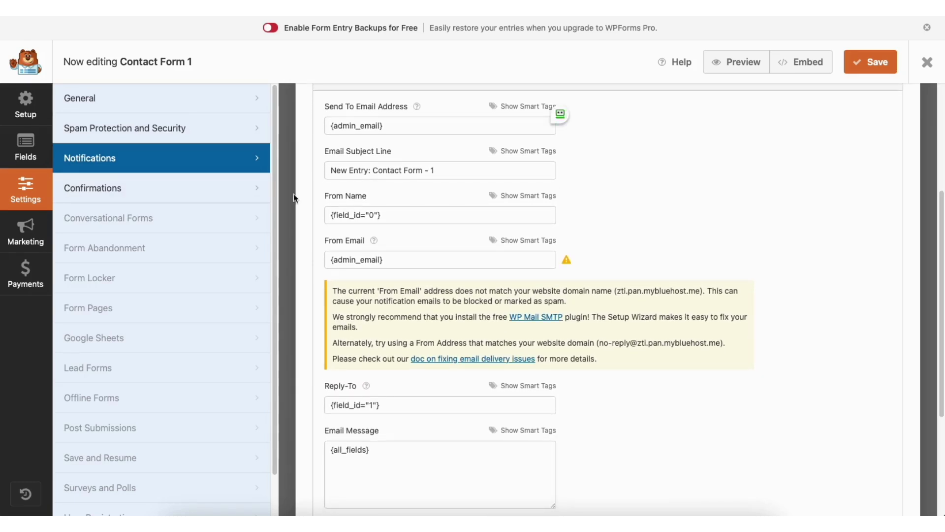
left_click(184, 190)
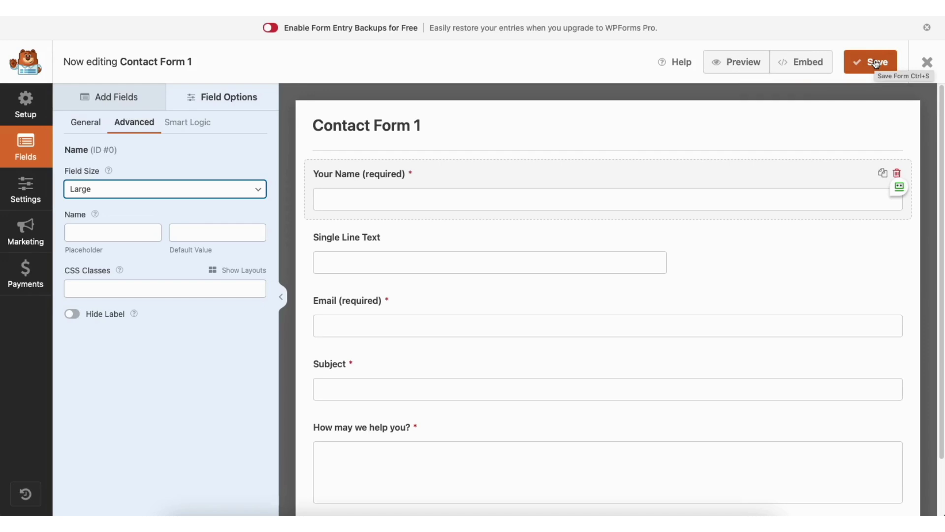
left_click(925, 65)
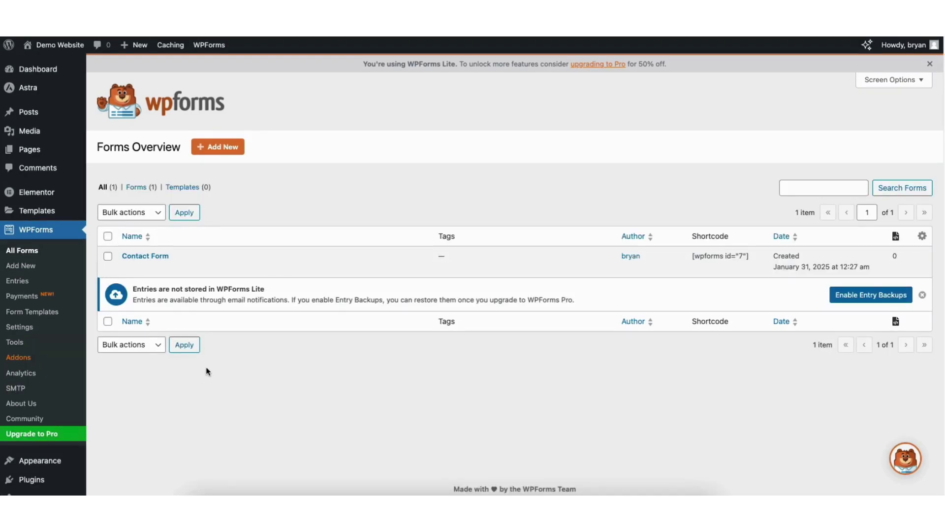
Step: Open the Footer Builder in the Astra theme customizer
mouse_move(43, 461)
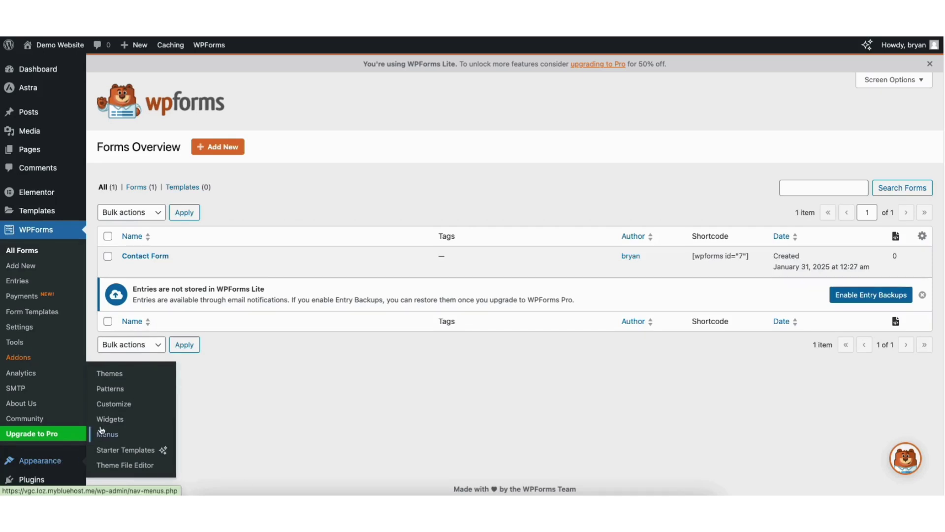
left_click(115, 405)
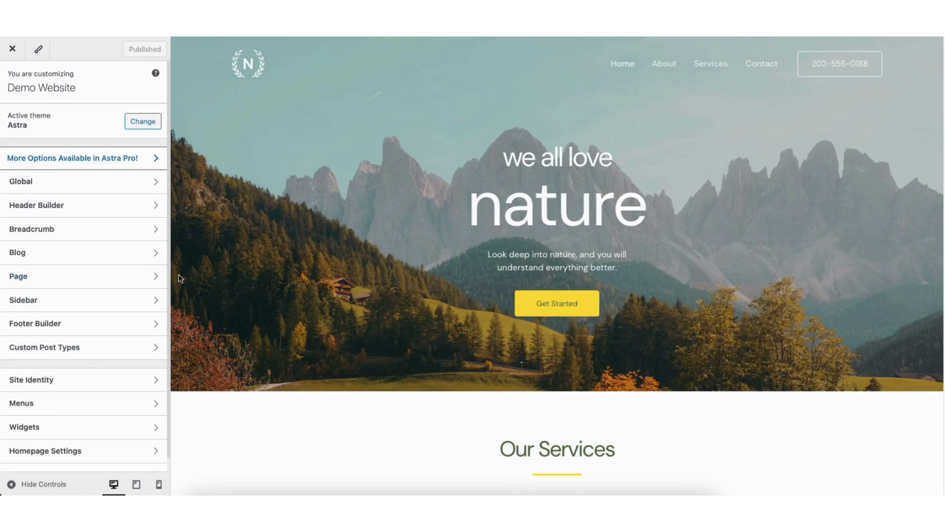
left_click(68, 325)
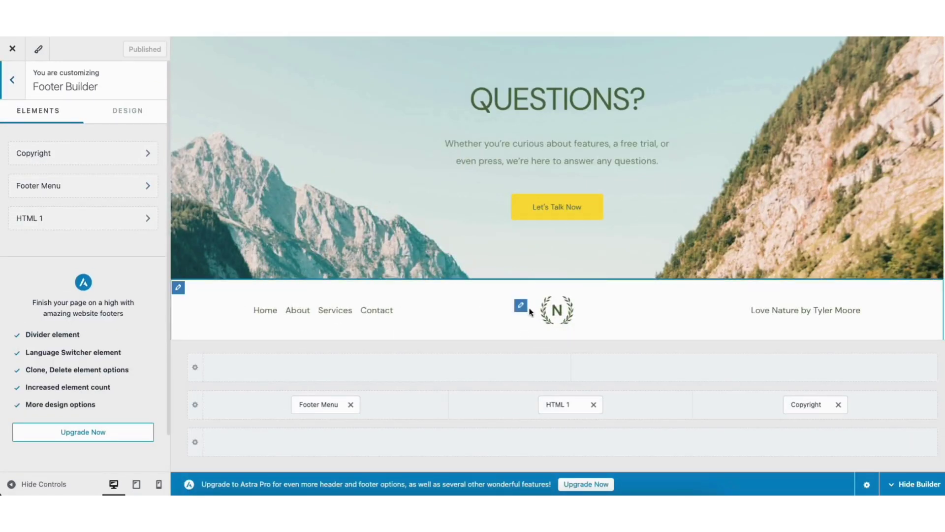
Step: Review the footer Copyright element's text content and its design options for colour, font size and margin
left_click(868, 313)
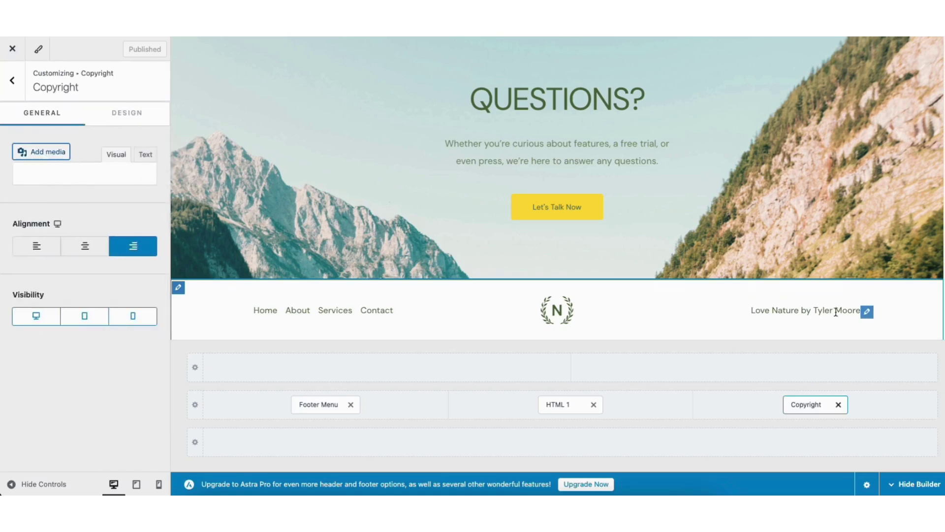
left_click_drag(19, 274, 130, 274)
left_click(96, 274)
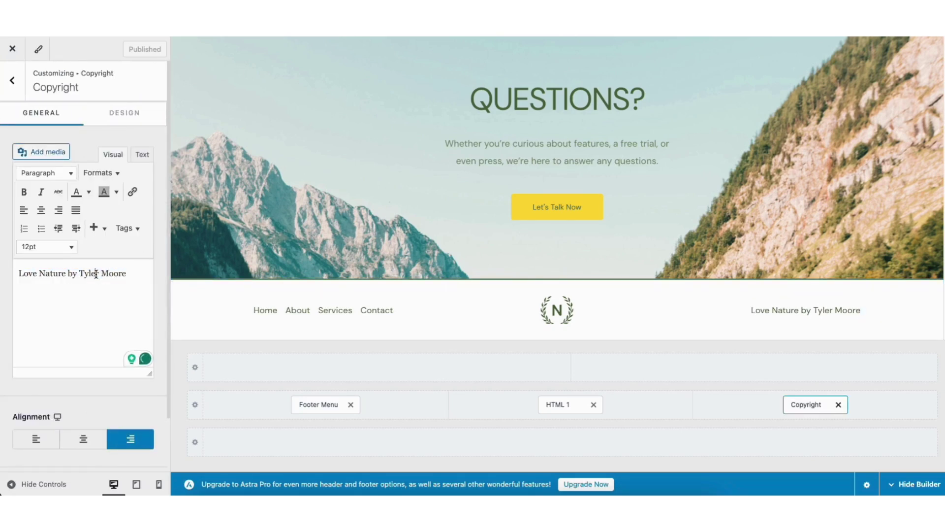
left_click(126, 114)
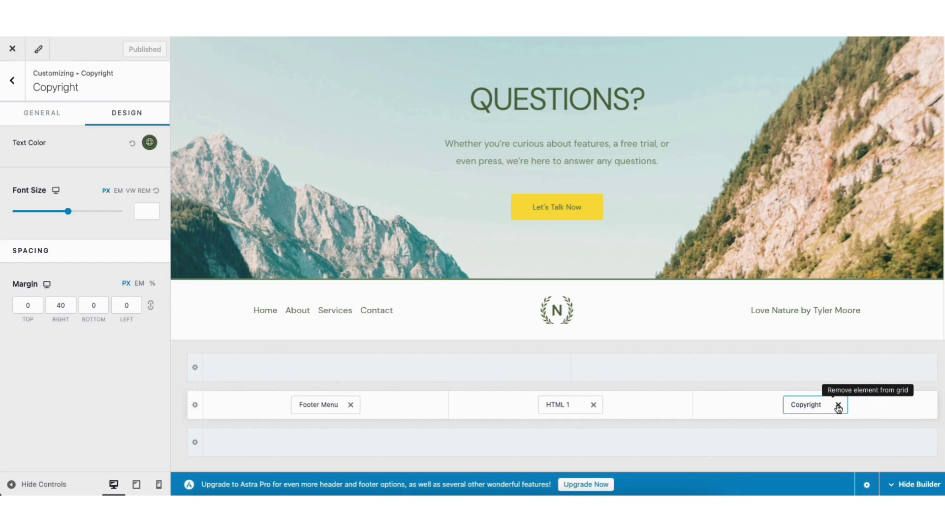
Step: Review the Primary Footer's column and layout options and the elements available to insert in the empty row above it
mouse_move(190, 292)
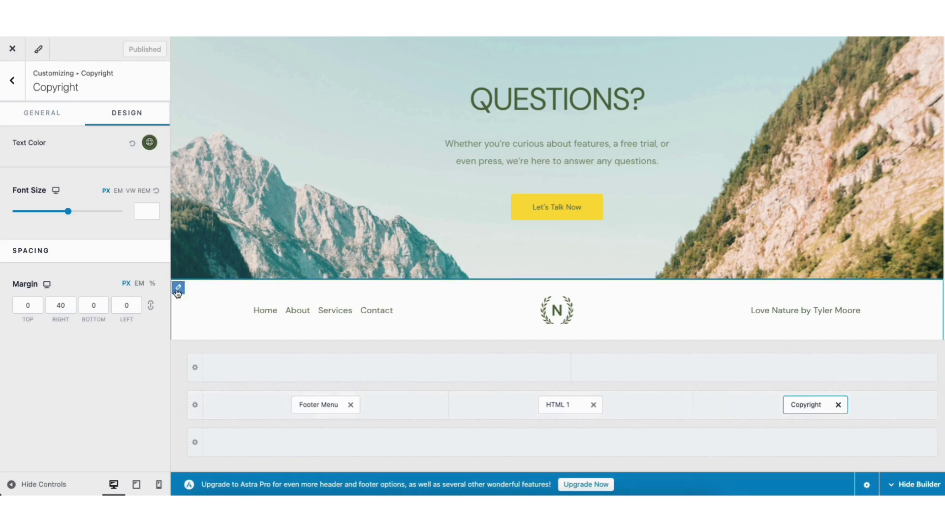
left_click(178, 290)
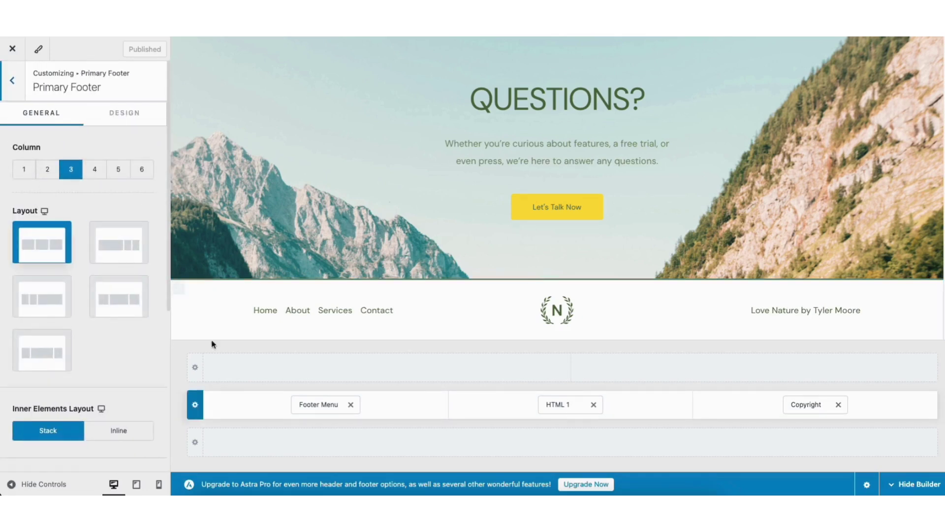
left_click(386, 369)
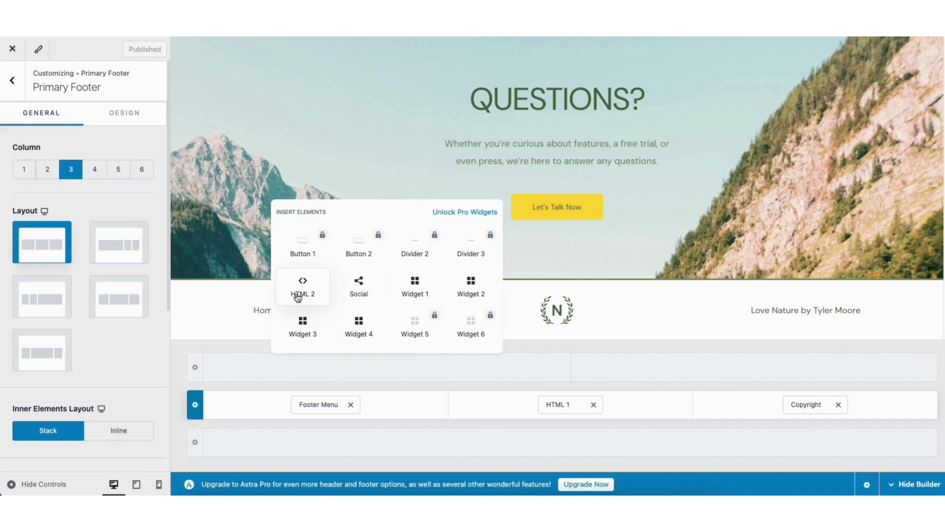
left_click(217, 349)
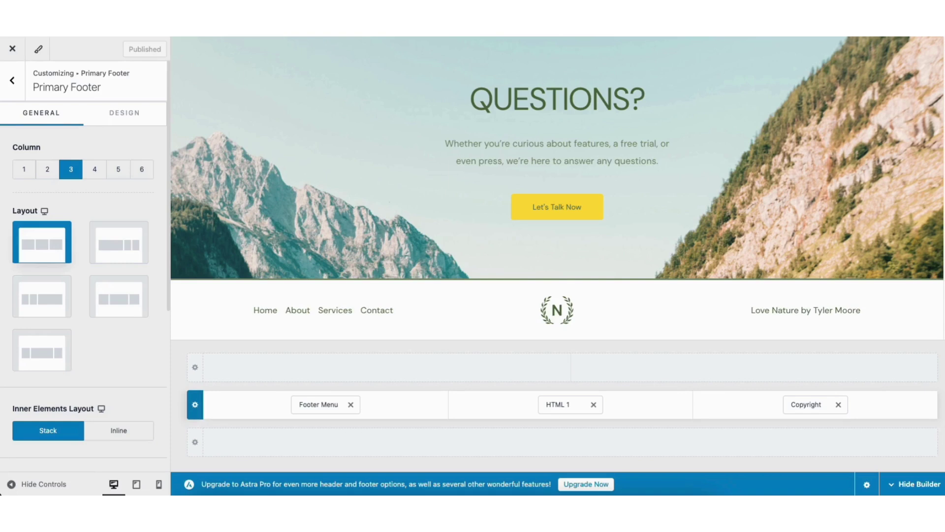
Step: Open the header's phone number button settings and remove that Button element from the header
scroll(557, 188, "up", 20)
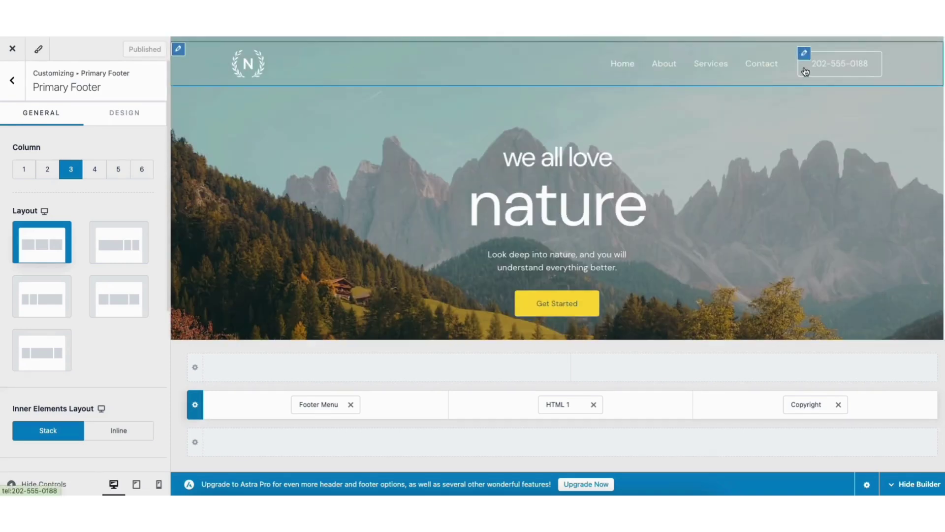
left_click(804, 53)
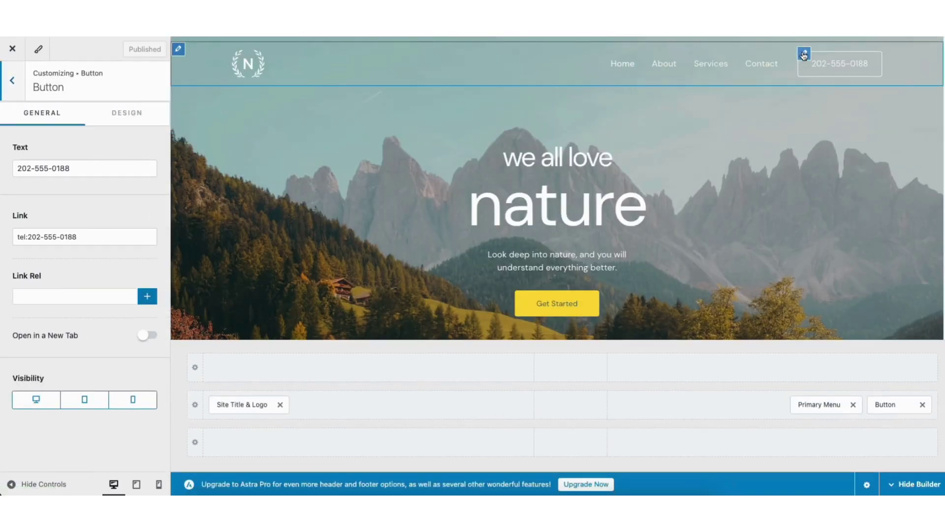
left_click_drag(18, 168, 108, 166)
left_click(77, 170)
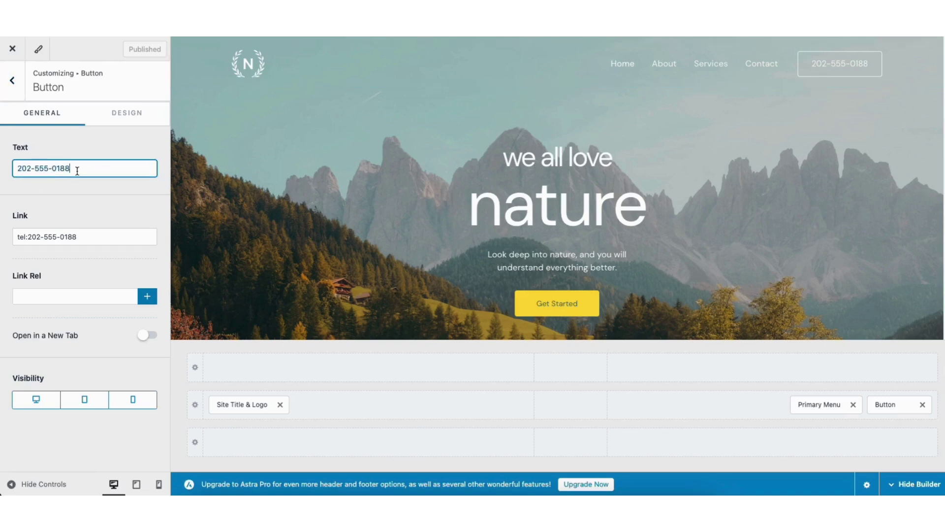
left_click(923, 406)
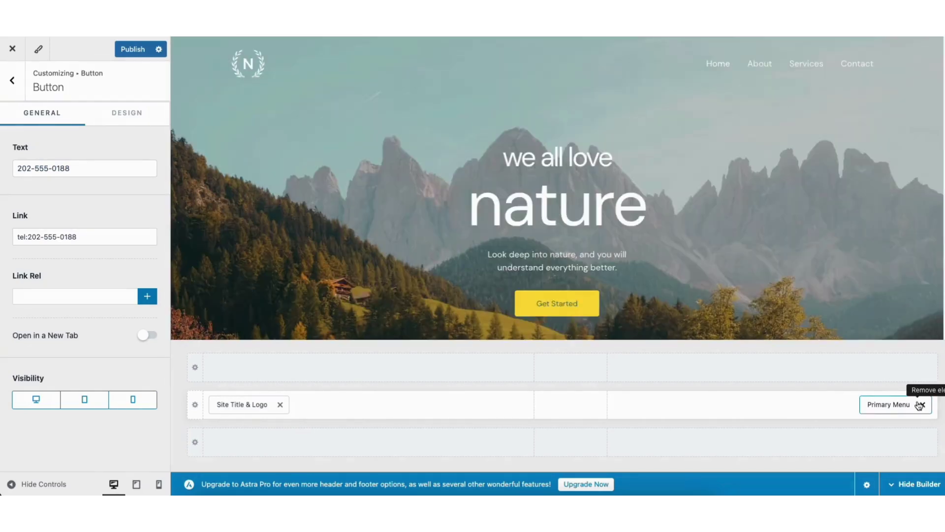
mouse_move(878, 403)
left_mouse_down()
mouse_move(566, 408)
mouse_move(876, 416)
left_mouse_up()
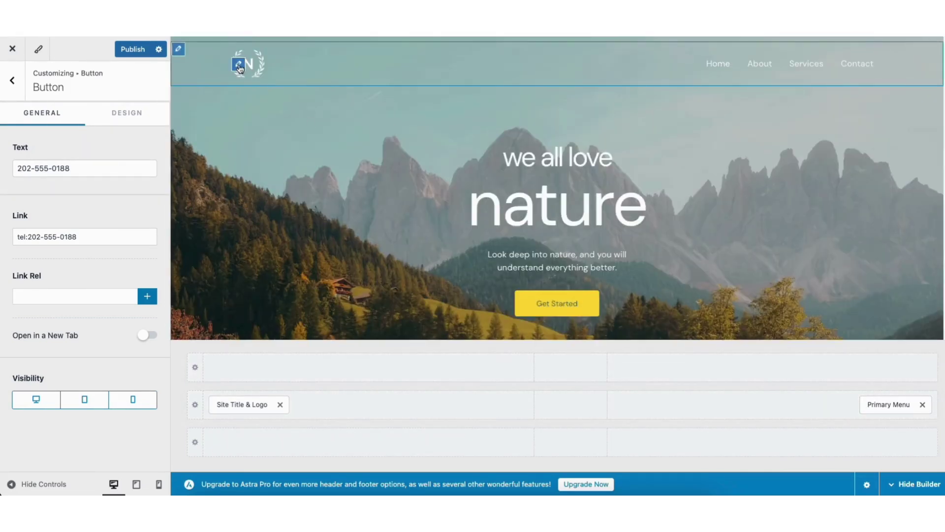
Step: Review the Transparent Header's logo settings and design options, and return to the main customizer list
left_click(239, 65)
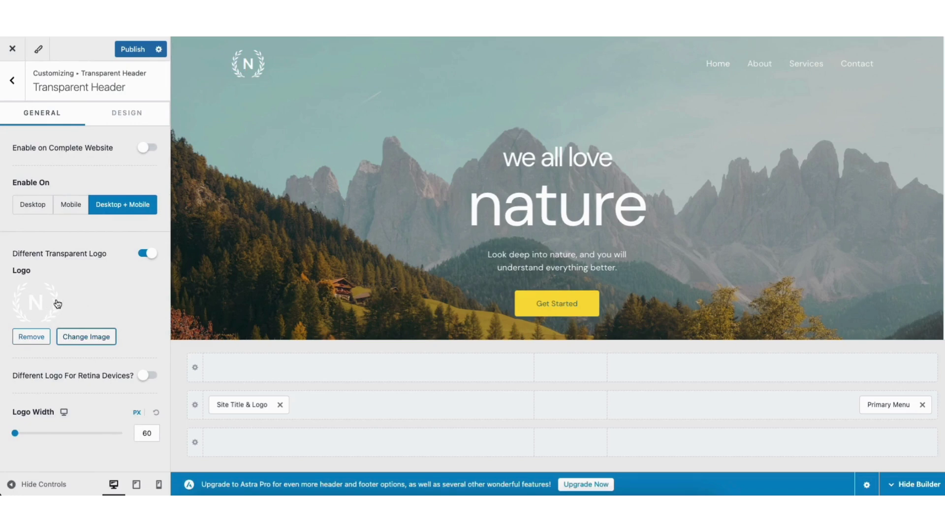
left_click(122, 116)
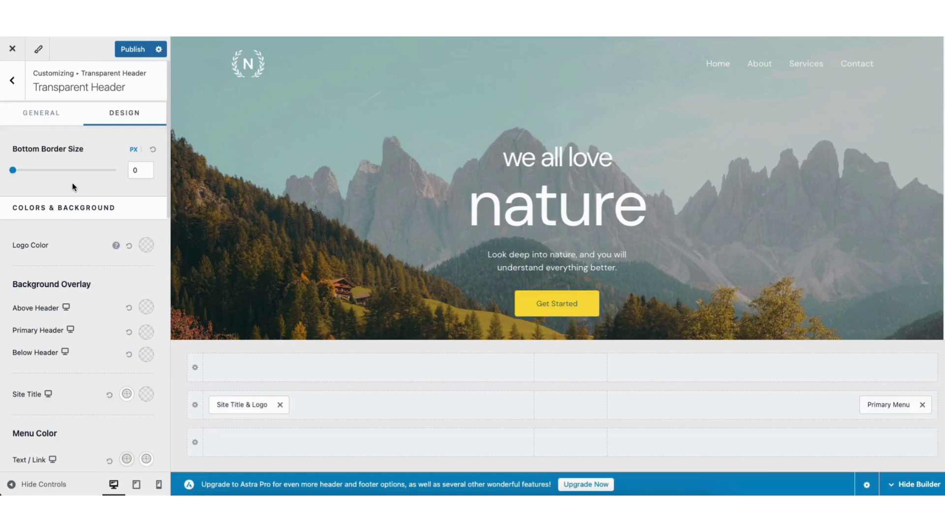
left_click(13, 80)
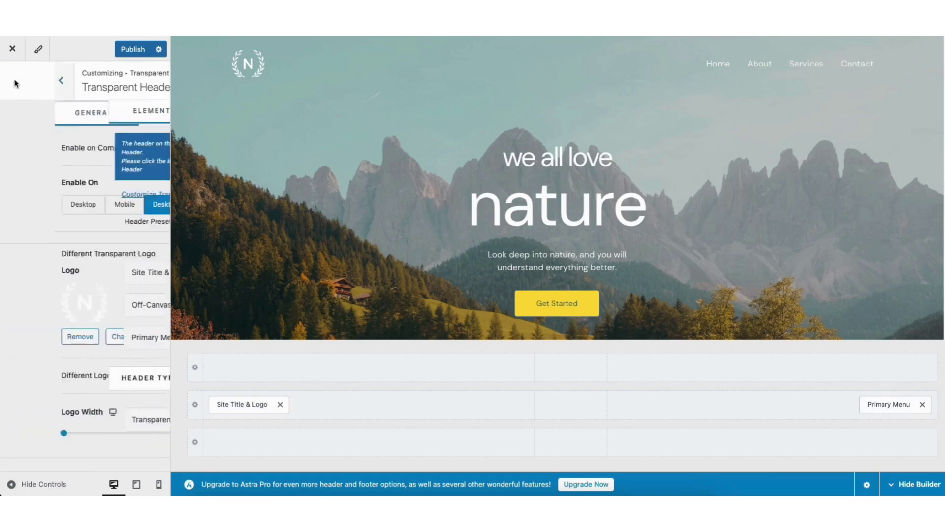
left_click(13, 82)
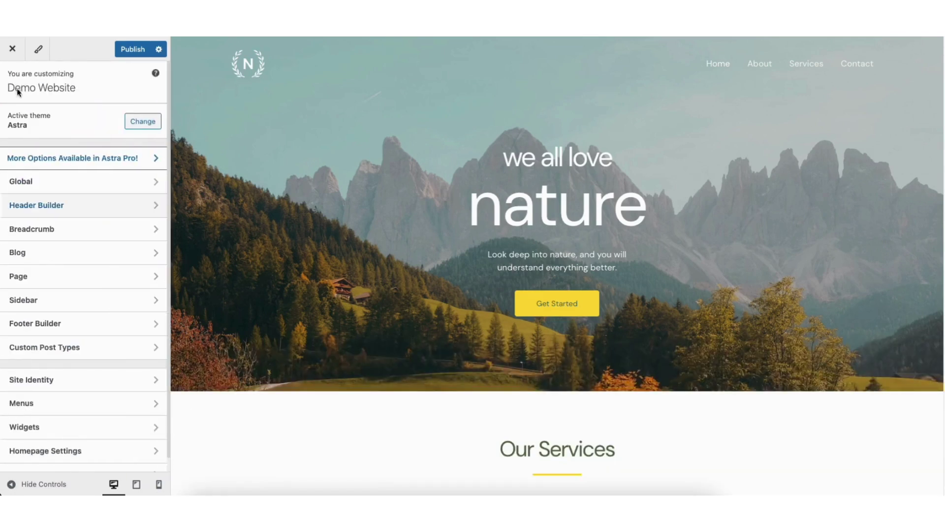
Step: Review the Site Identity options, including the site icon, logo, logo width, site title and tagline settings
left_click(25, 379)
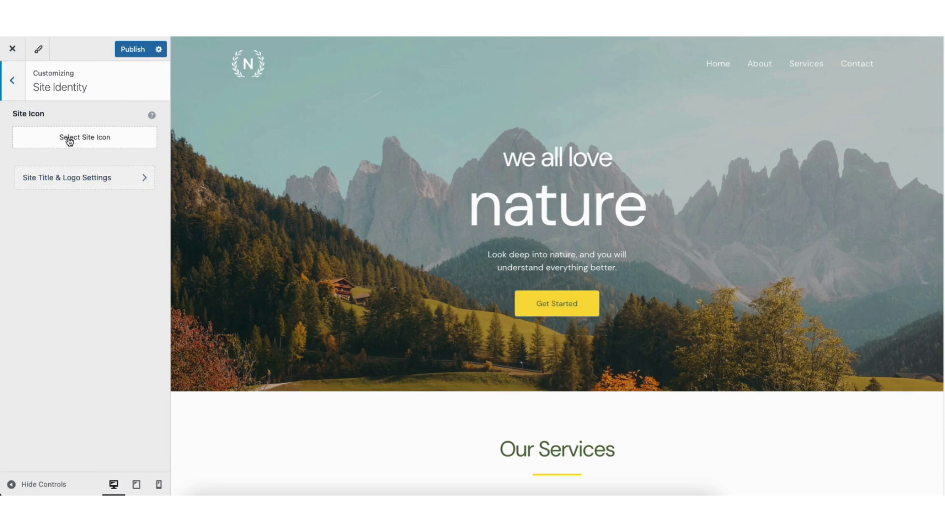
left_click(69, 178)
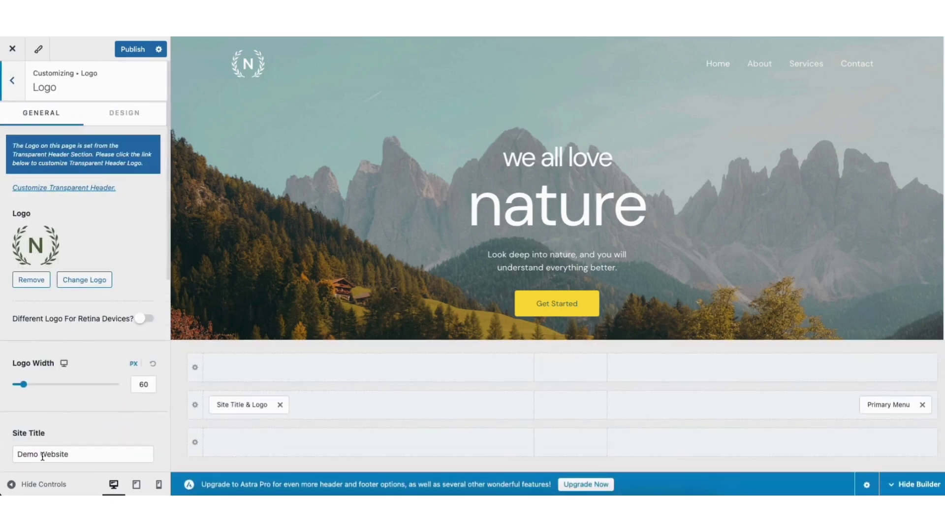
left_click_drag(169, 276, 162, 415)
scroll(47, 370, "down", 2)
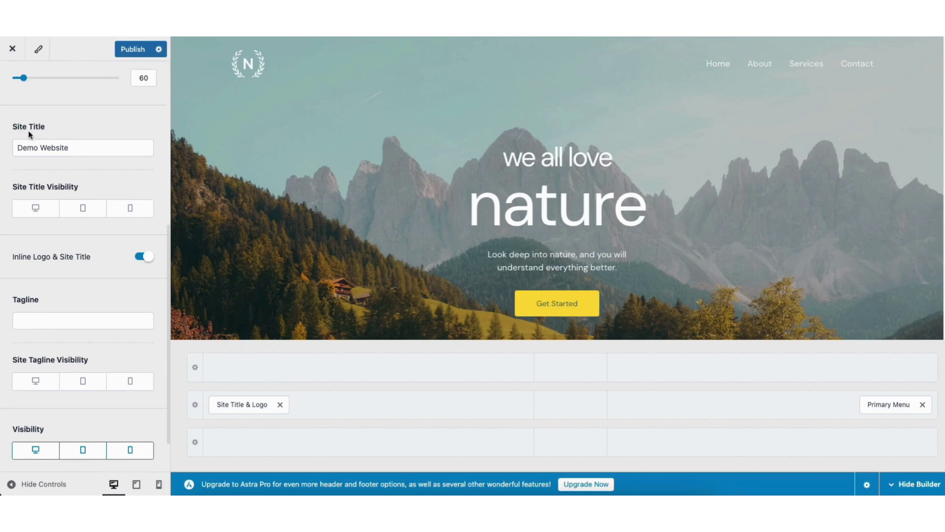
left_click_drag(169, 270, 175, 99)
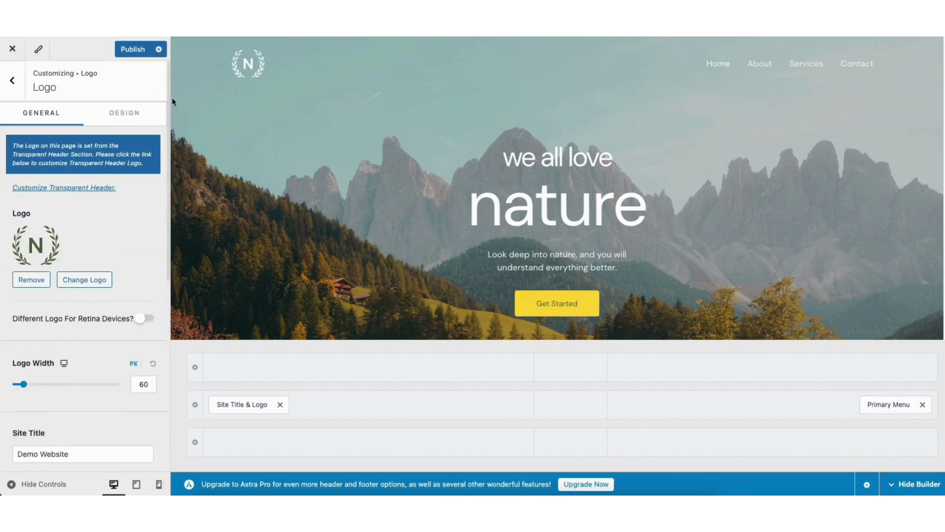
left_click(14, 81)
left_click(15, 83)
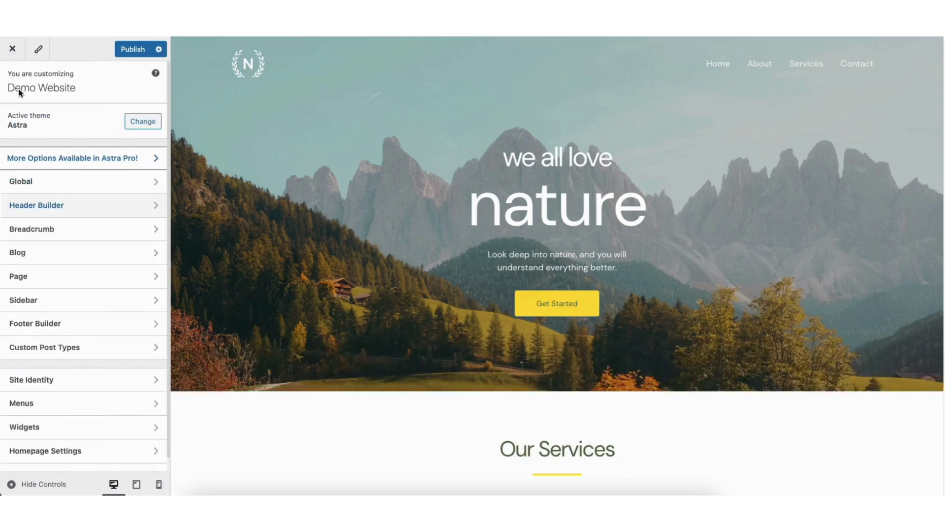
Step: Review the Global typography presets and colour palette, and open the global Buttons settings
left_click(46, 183)
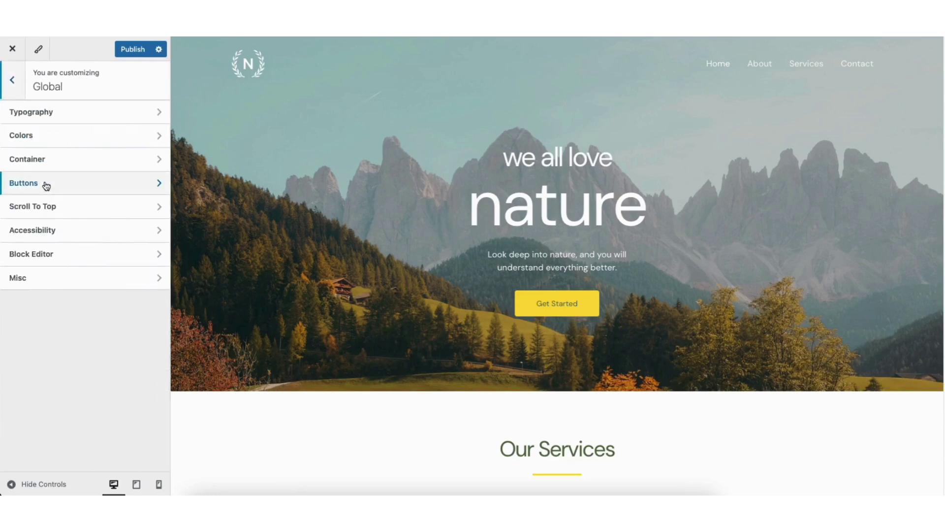
left_click(75, 115)
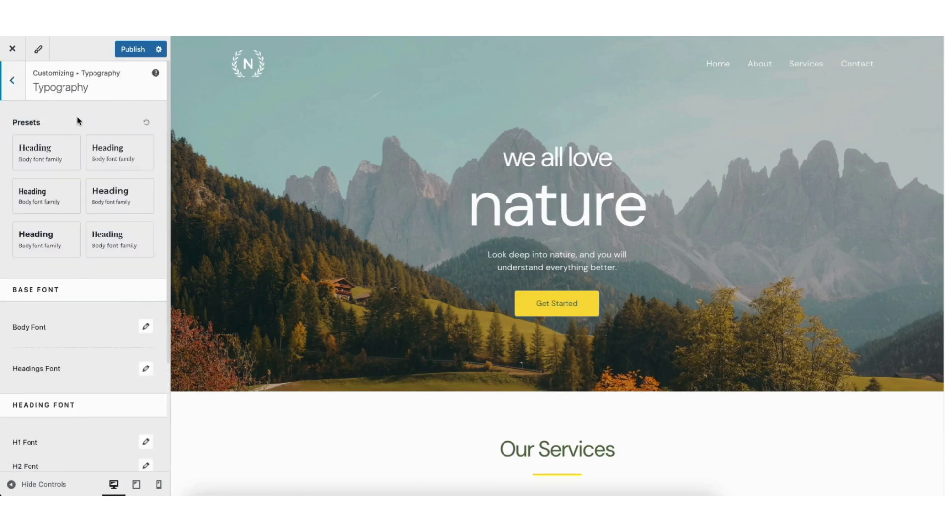
left_click(15, 82)
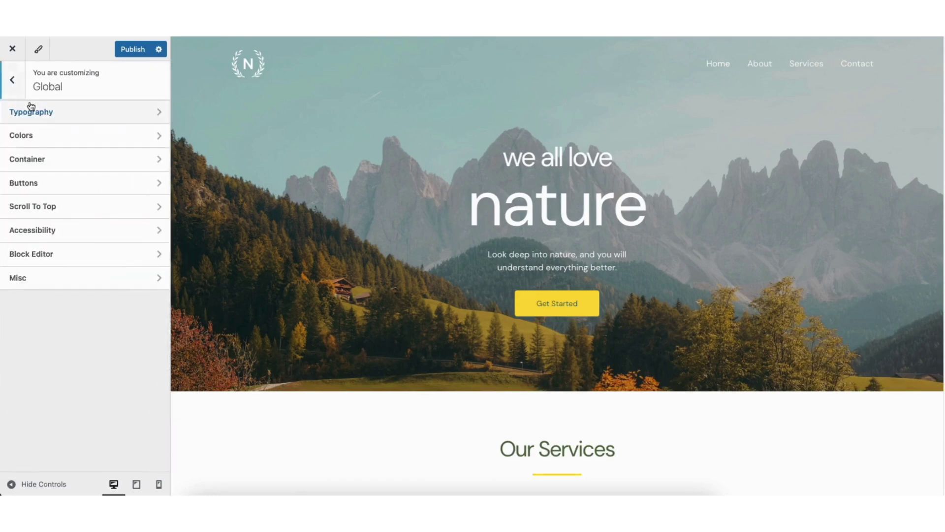
left_click(46, 134)
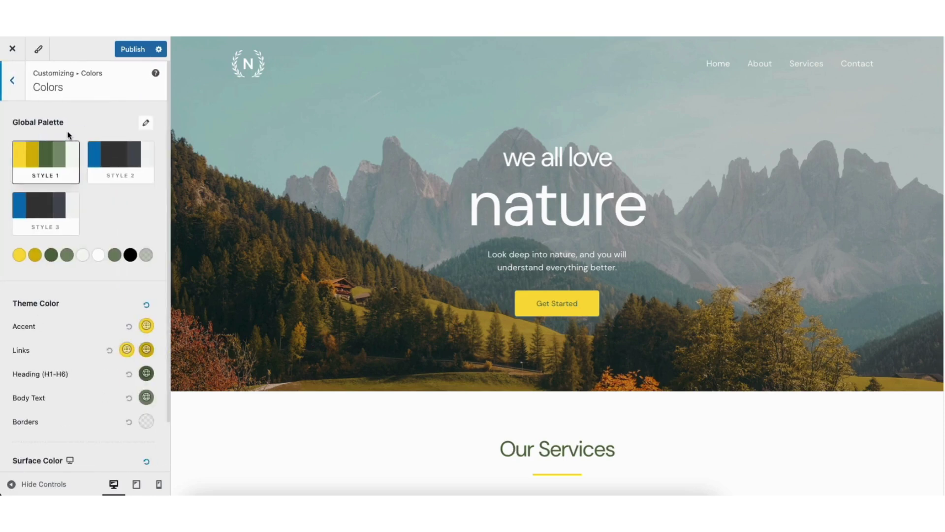
left_click(14, 82)
left_click(36, 183)
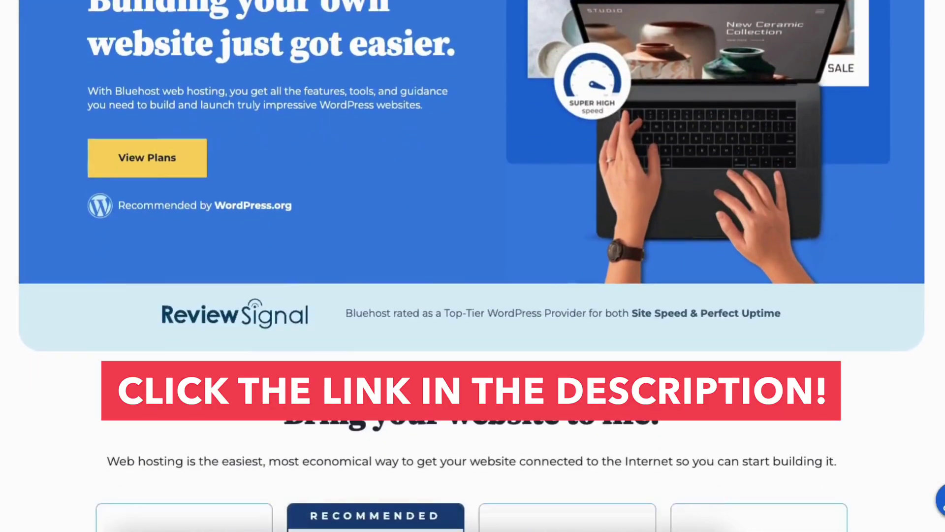
Step: Compare the web hosting plans and their included features on the Bluehost website
scroll(472, 265, "down", 15)
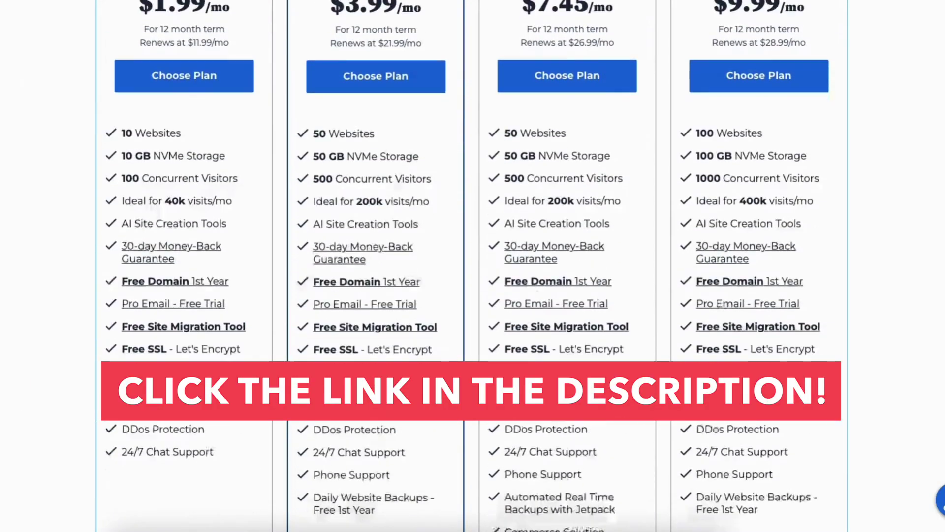
scroll(472, 265, "down", 5)
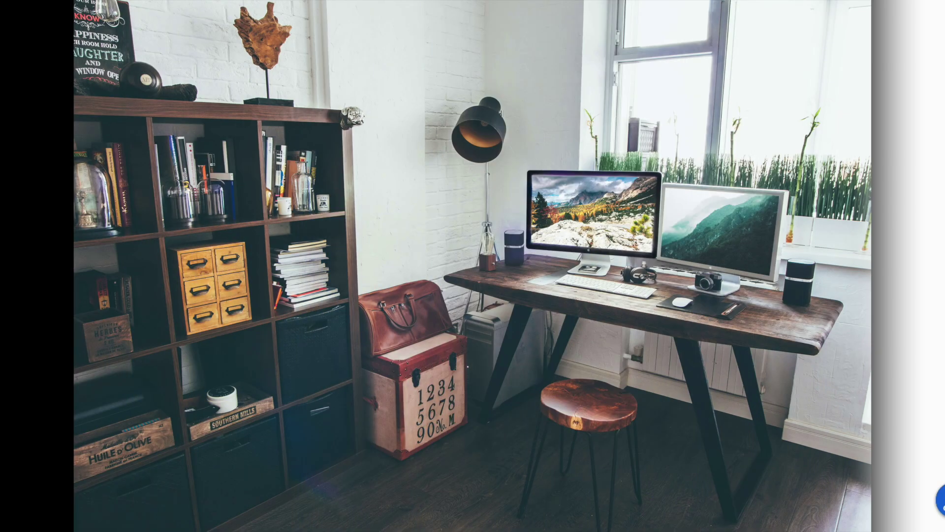